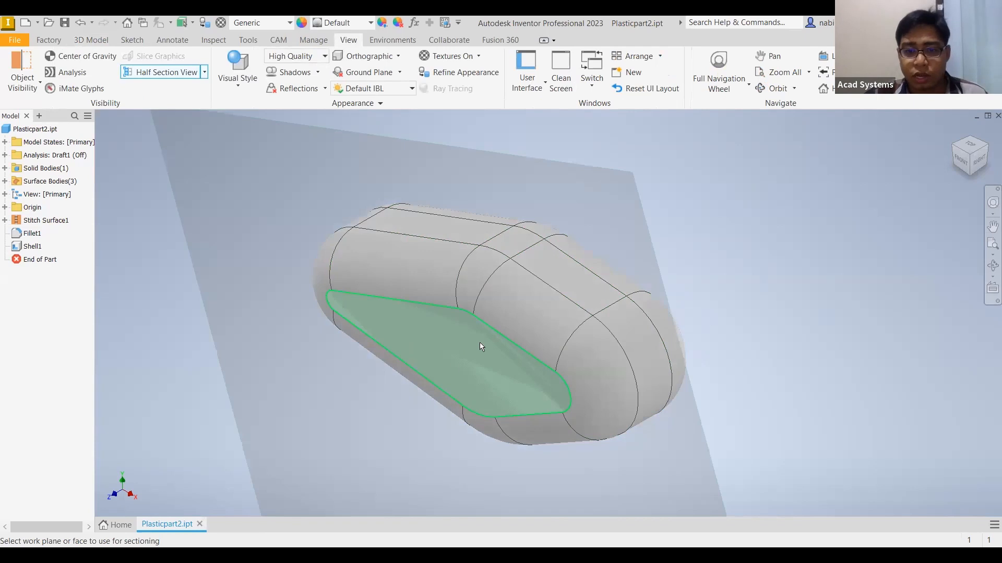
click(487, 355)
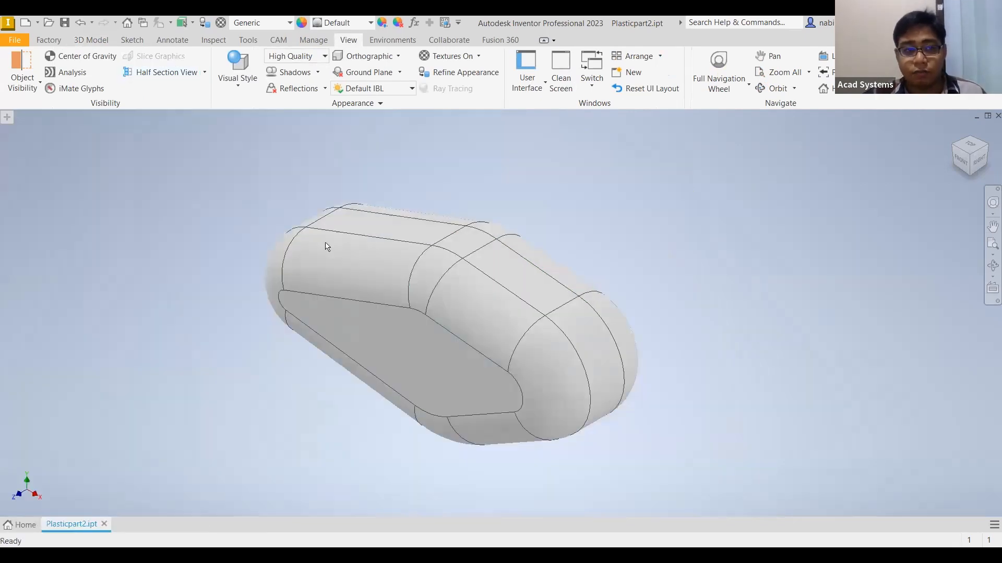
click(579, 317)
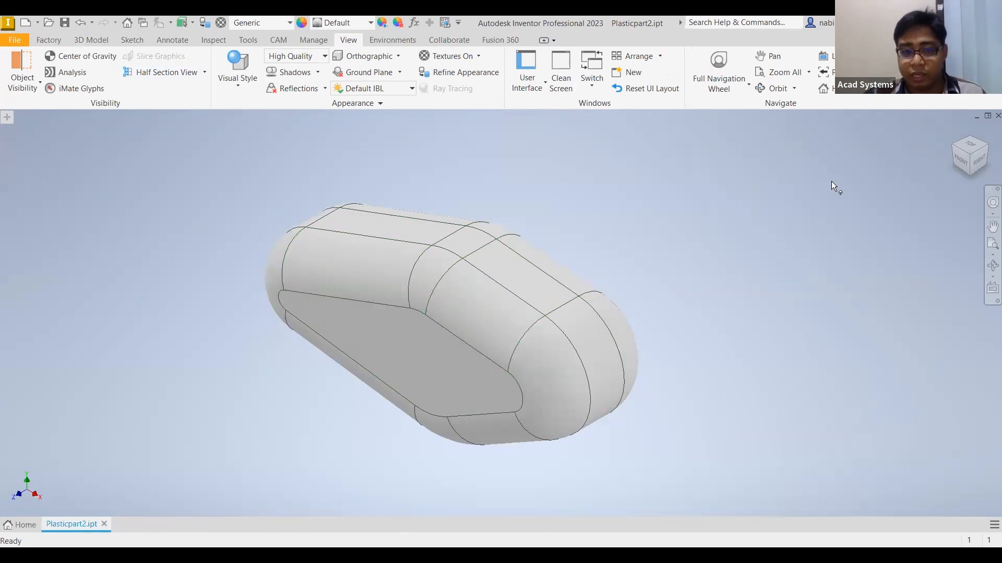
click(960, 160)
click(993, 225)
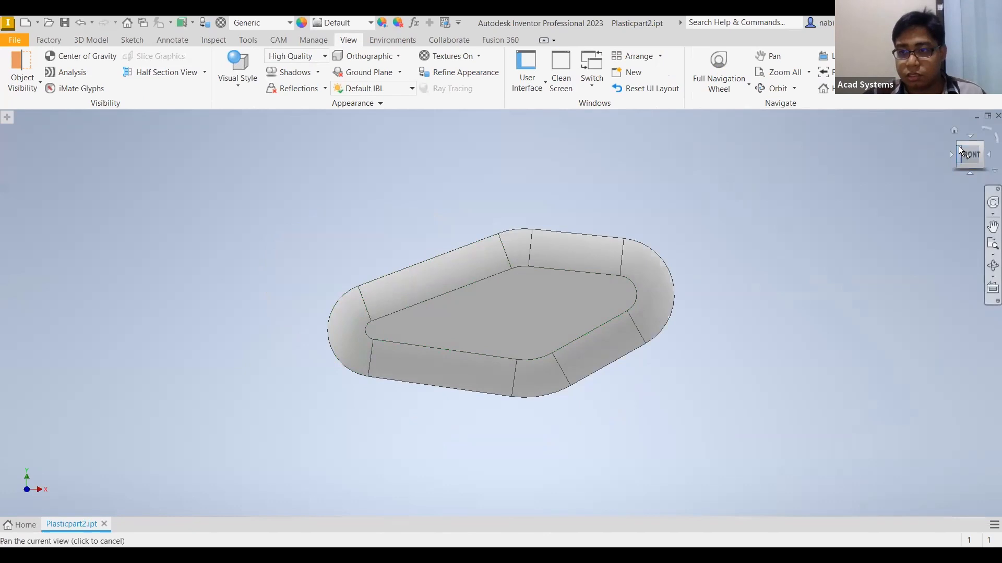
key(F6)
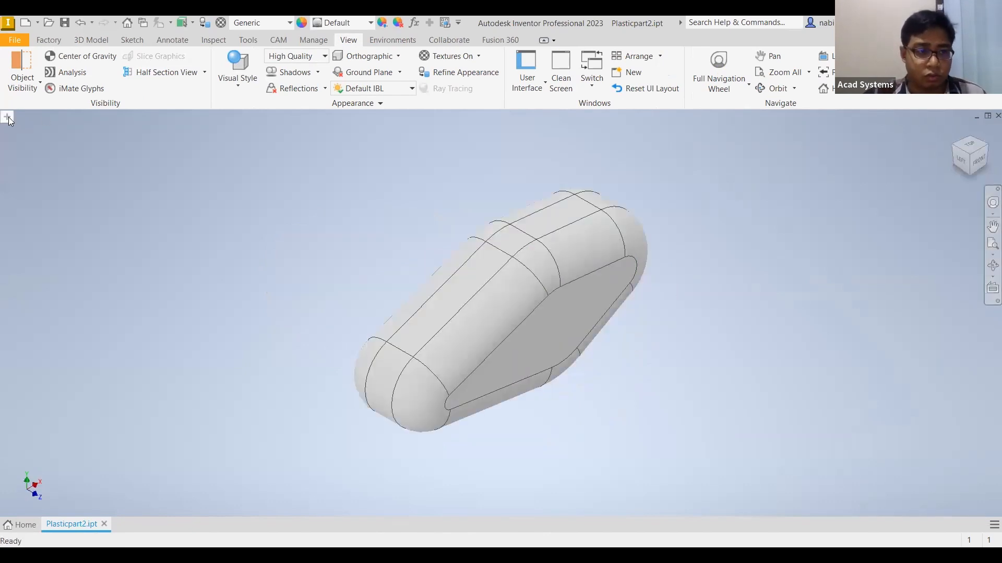
Show the Model browser again and set the view to face the front of the part.
click(6, 118)
click(37, 145)
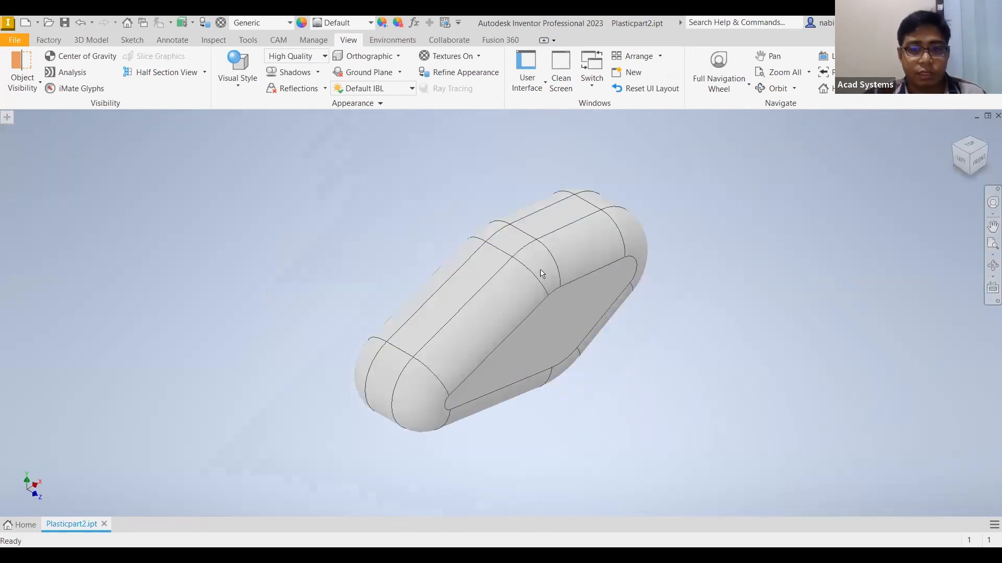
click(94, 41)
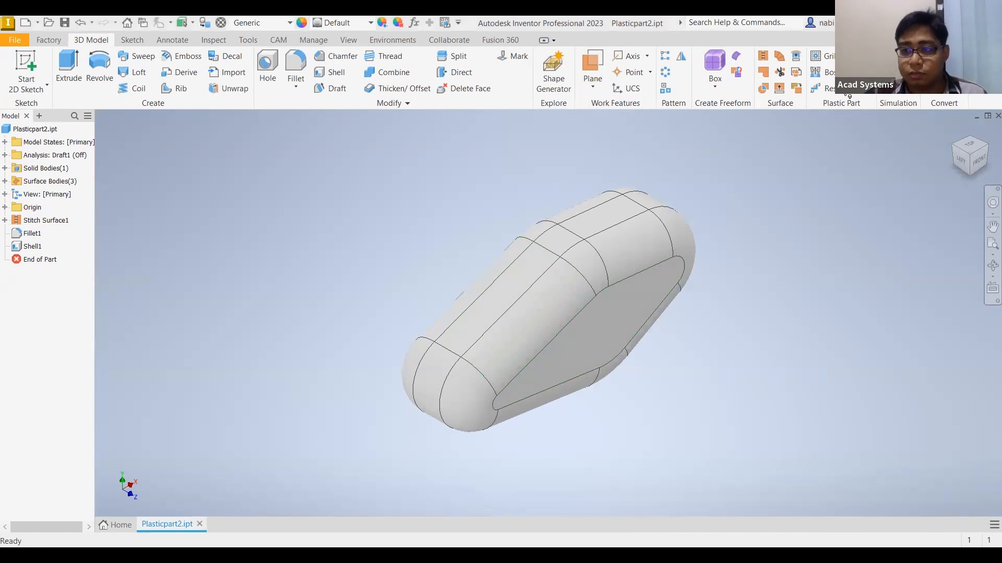
click(985, 165)
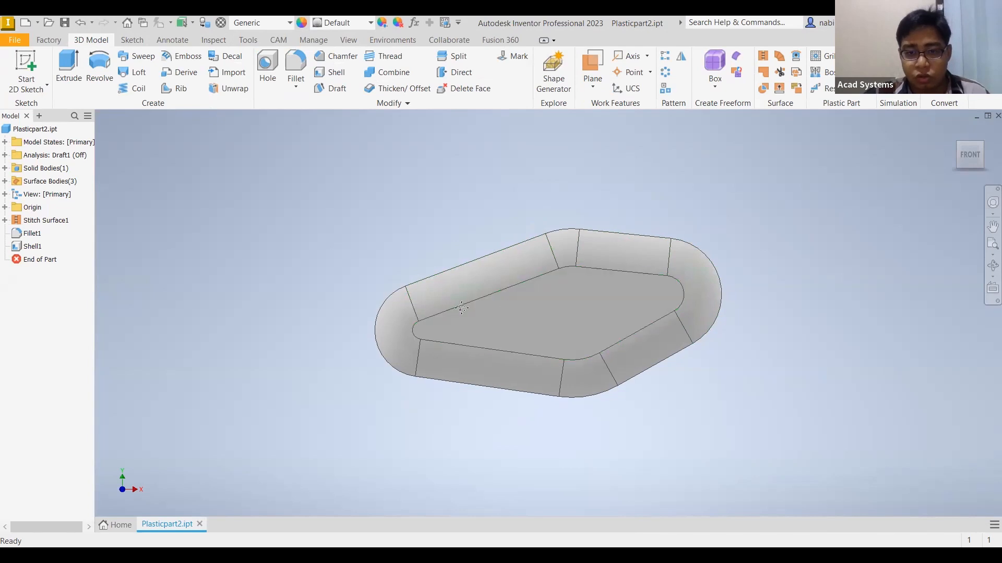
scroll(458, 306, up, 5)
scroll(537, 267, down, 3)
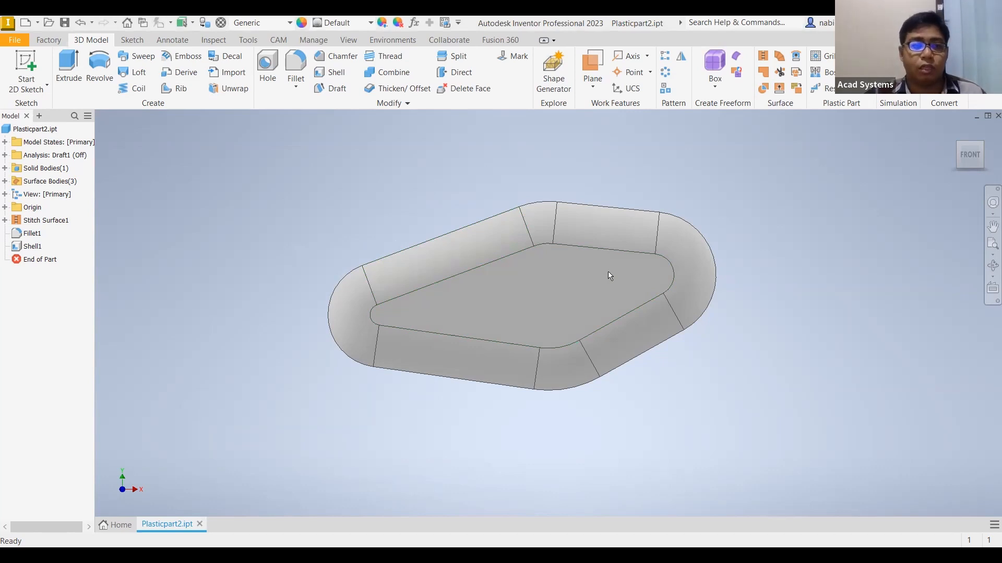
click(217, 44)
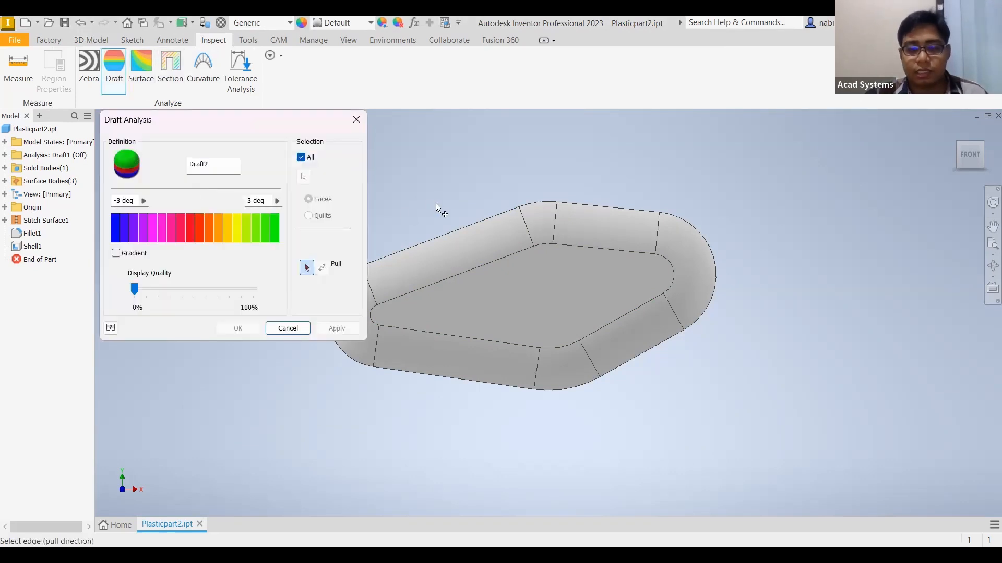
middle_drag(518, 215, 624, 227)
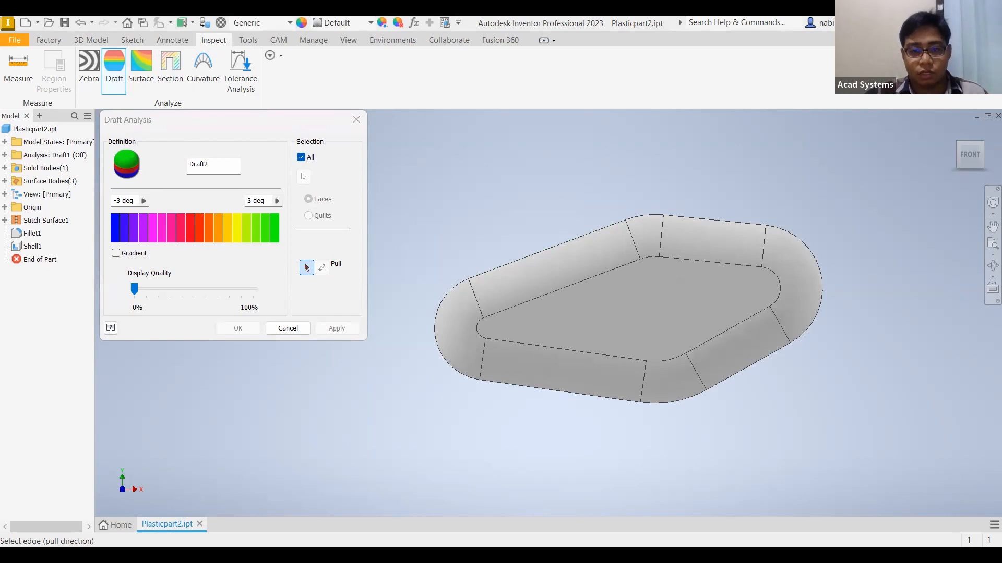
key(Escape)
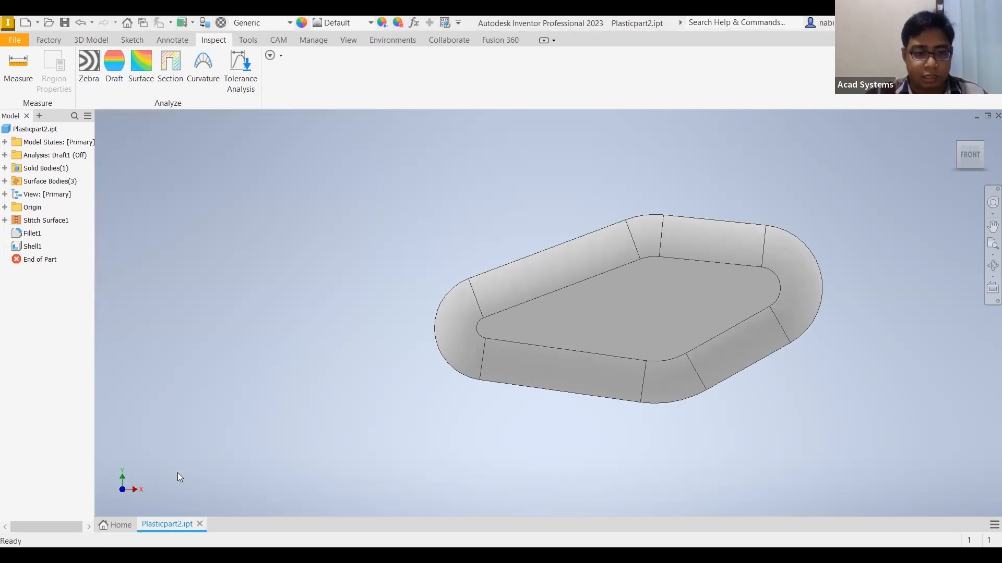
key(alt+2)
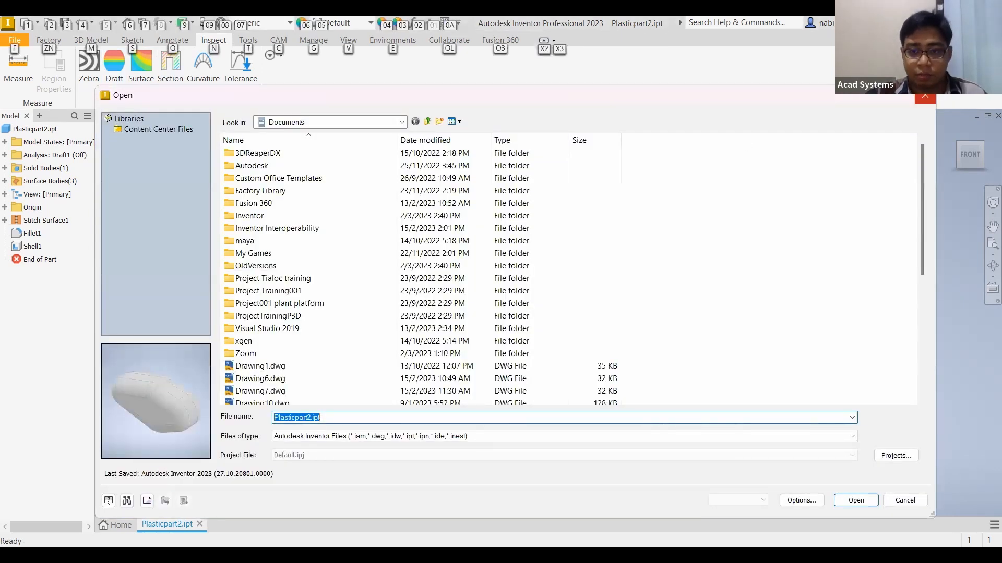
key(Escape)
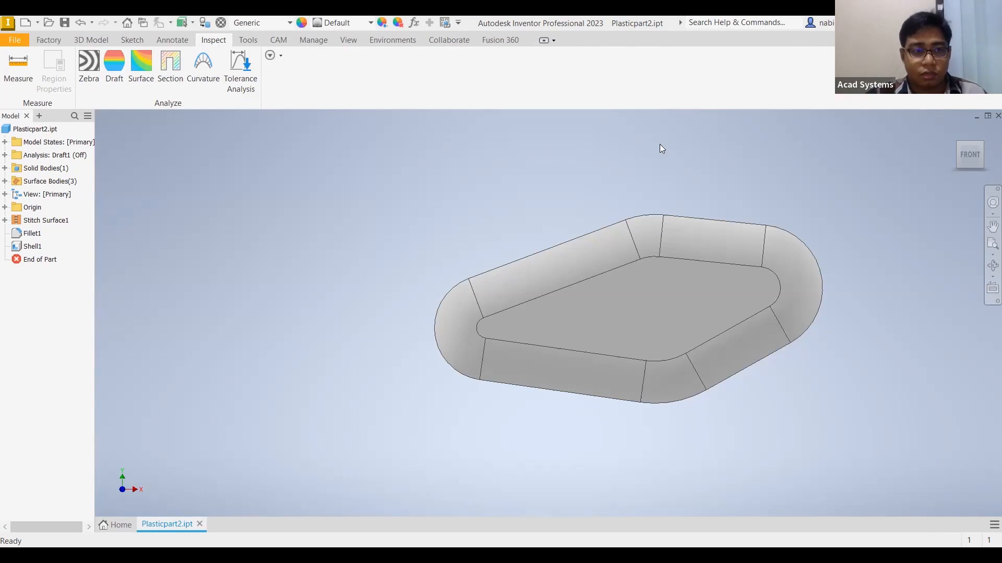
Run a draft analysis on the whole part from -3 to 3 deg, using the origin Y Axis as the pull direction.
click(114, 67)
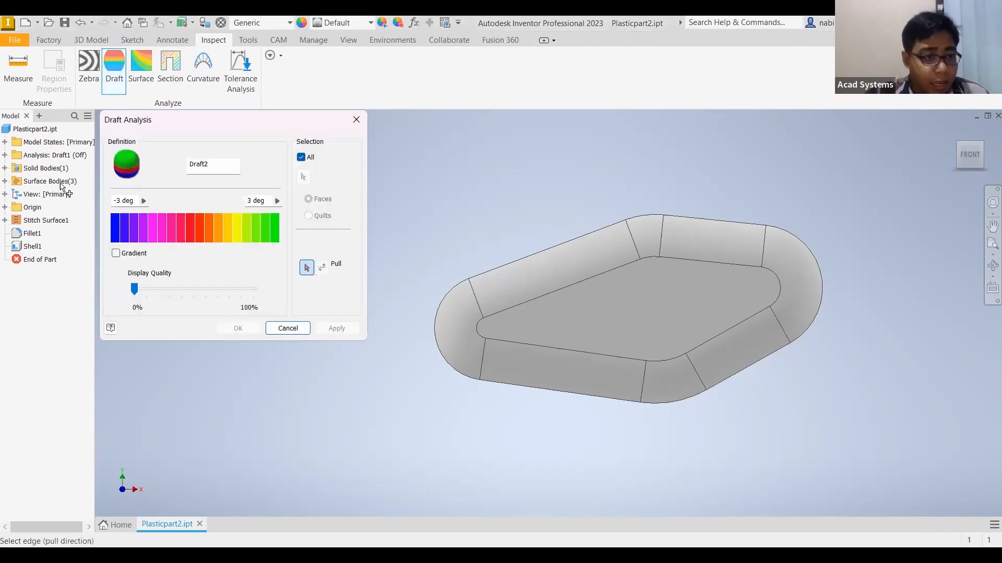
click(5, 207)
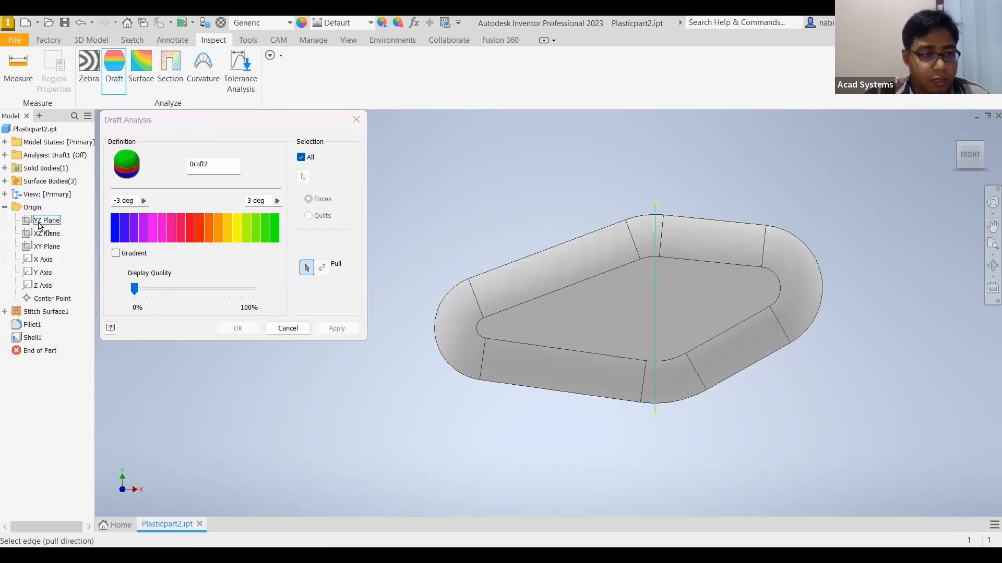
click(52, 274)
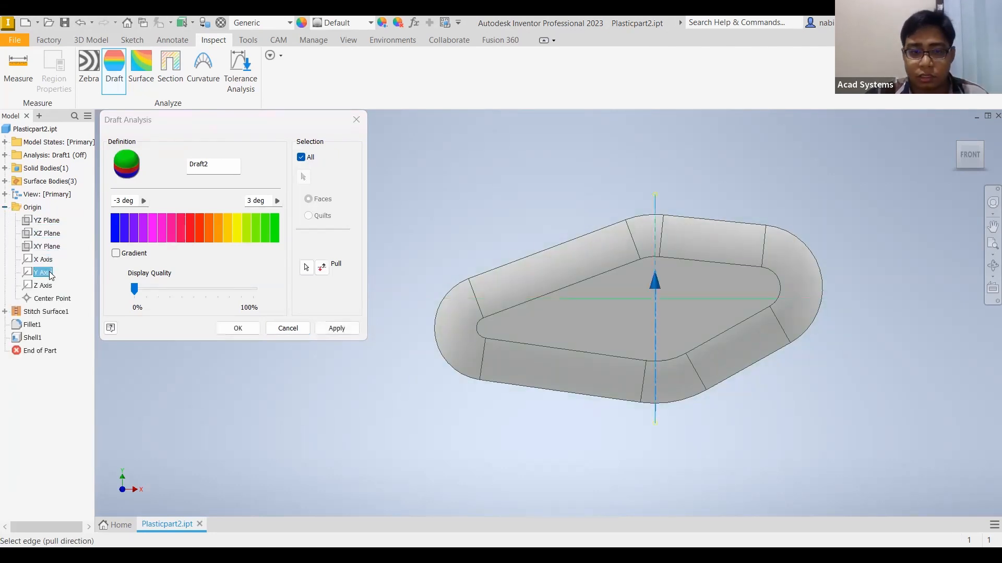
click(331, 326)
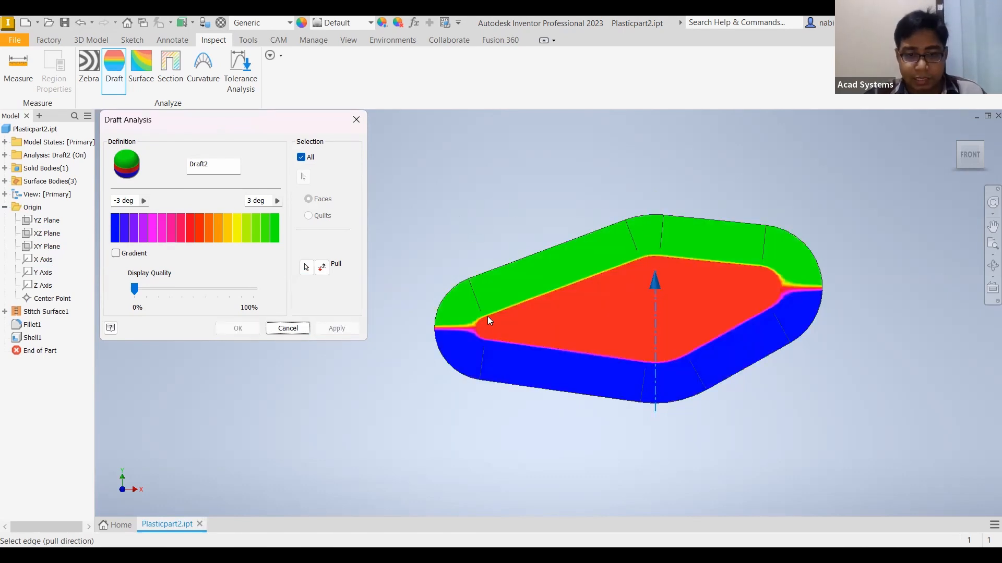
key(alt+Tab)
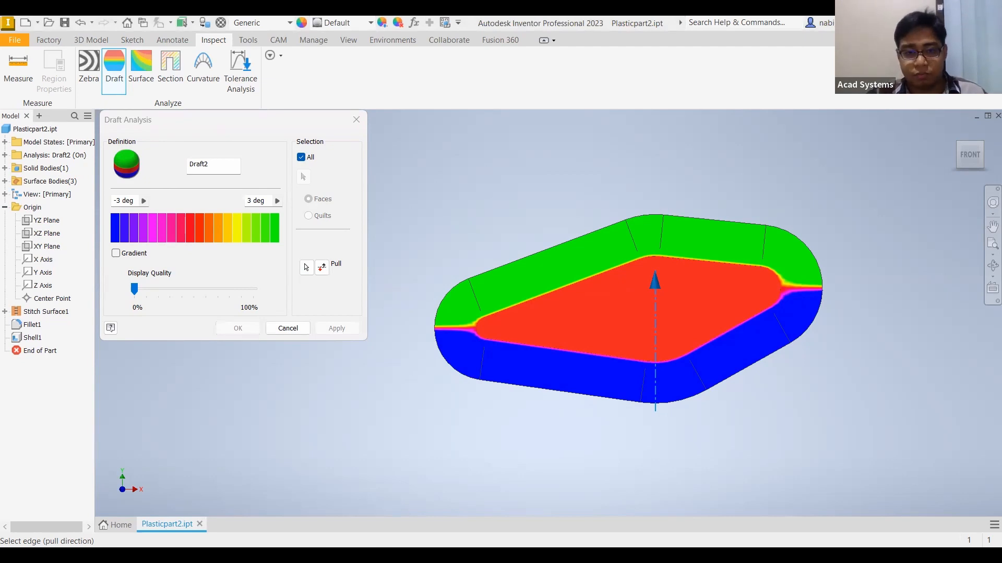
click(357, 120)
Start a new 2D sketch on the origin XY Plane.
click(92, 41)
click(27, 70)
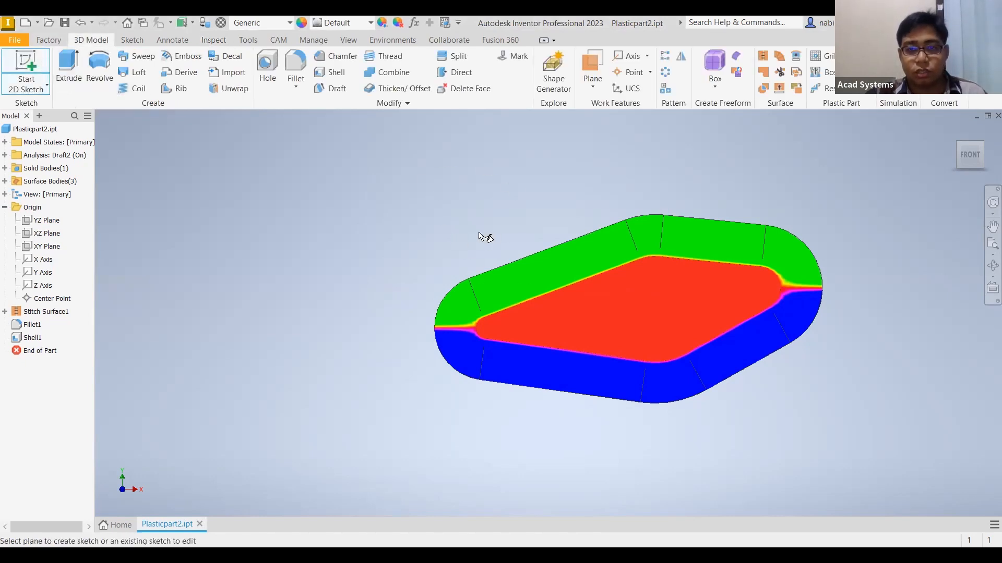
key(Escape)
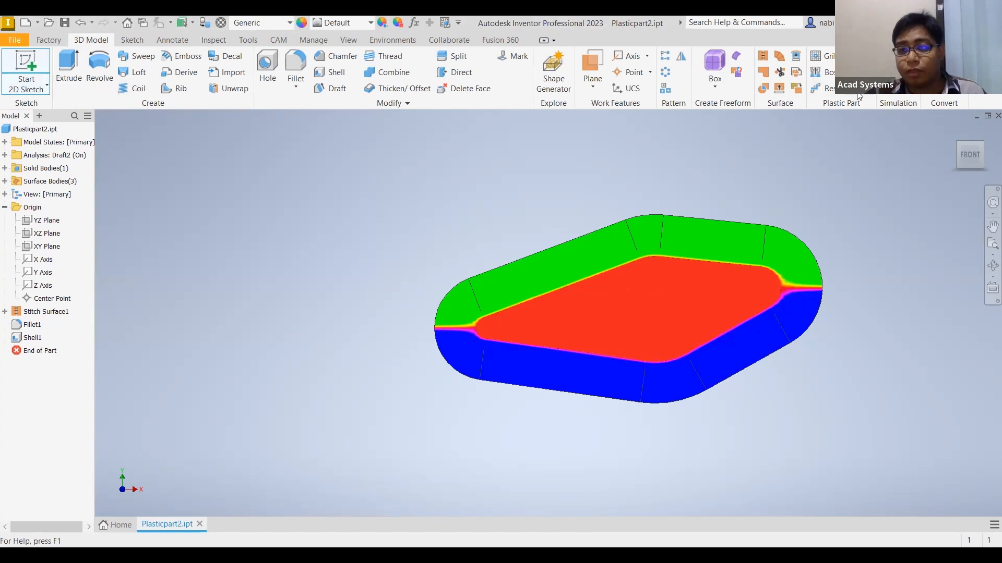
click(924, 165)
click(29, 85)
click(28, 85)
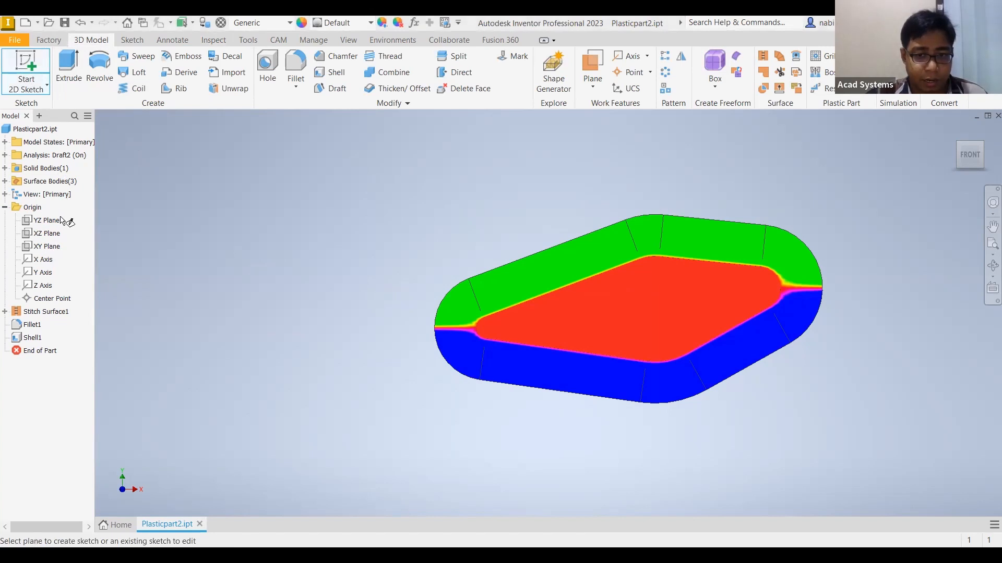
click(52, 248)
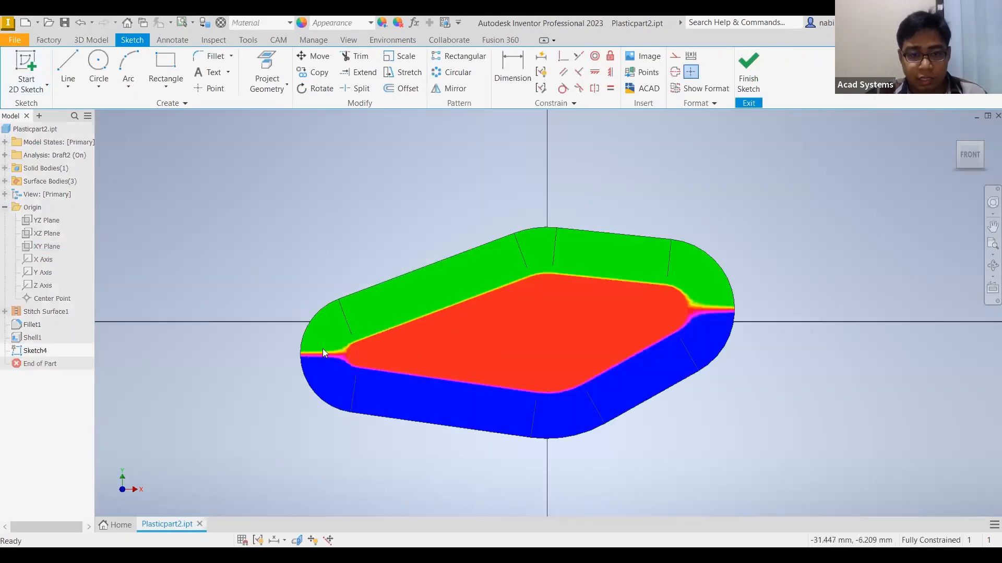
Sketch a short horizontal line across the wall at each end of the part, following the zero-draft boundary in the analysis colours.
scroll(323, 344, up, 4)
middle_drag(406, 318, 338, 295)
scroll(360, 261, down, 3)
middle_drag(366, 251, 360, 274)
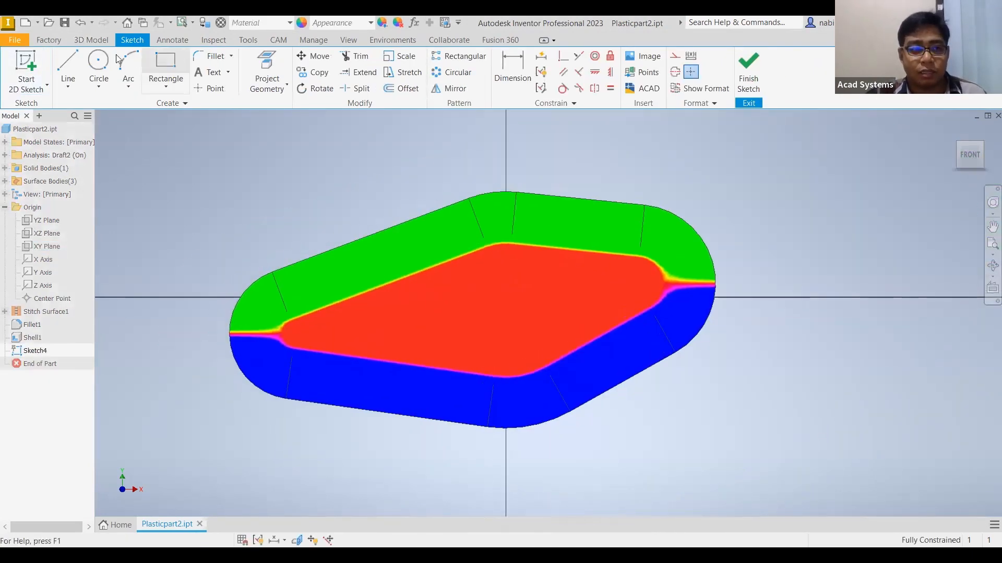
click(67, 66)
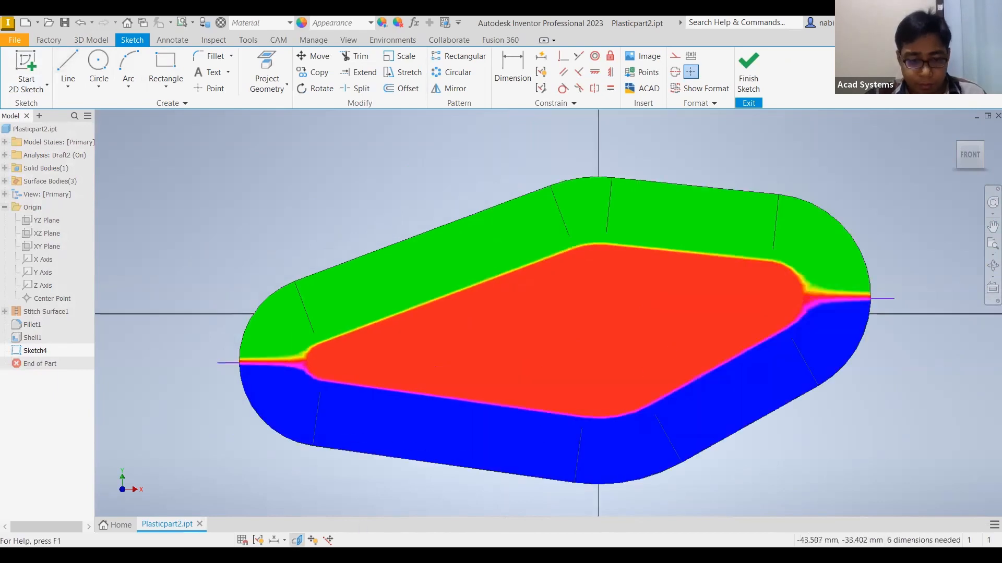
Slice the graphics at the sketch plane and check the part's left end line against the draft colour boundary.
click(297, 541)
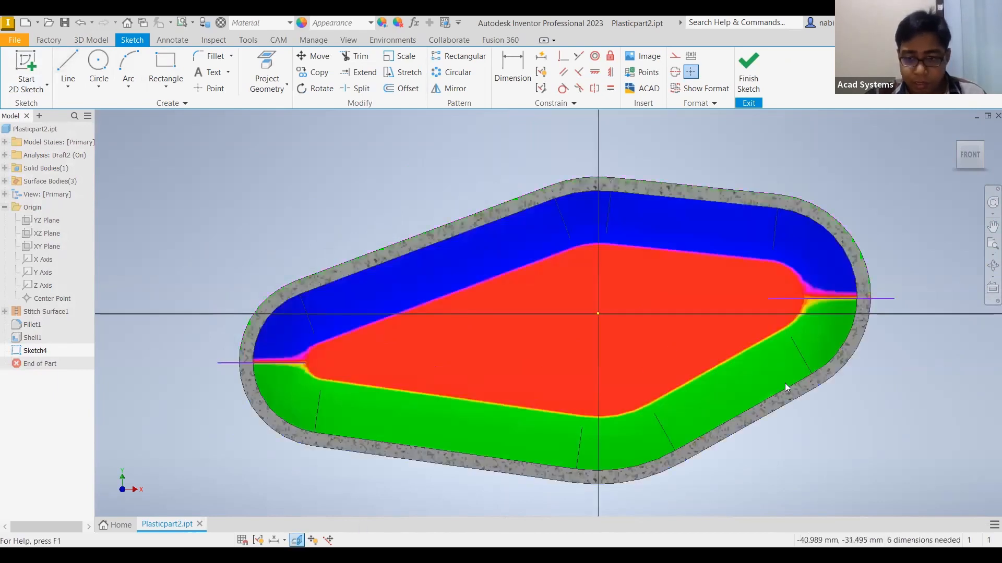
scroll(287, 361, up, 5)
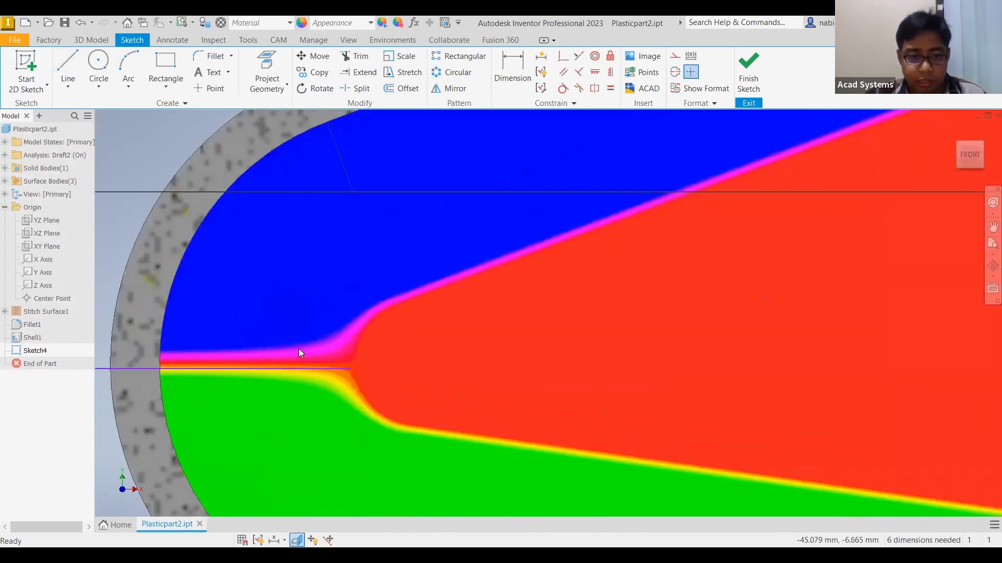
scroll(300, 353, down, 5)
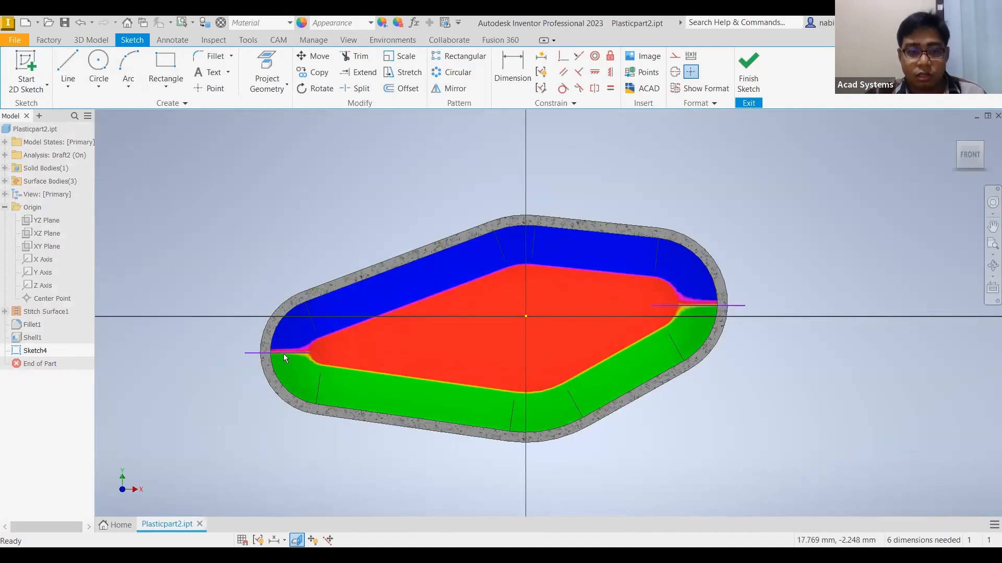
scroll(283, 354, up, 5)
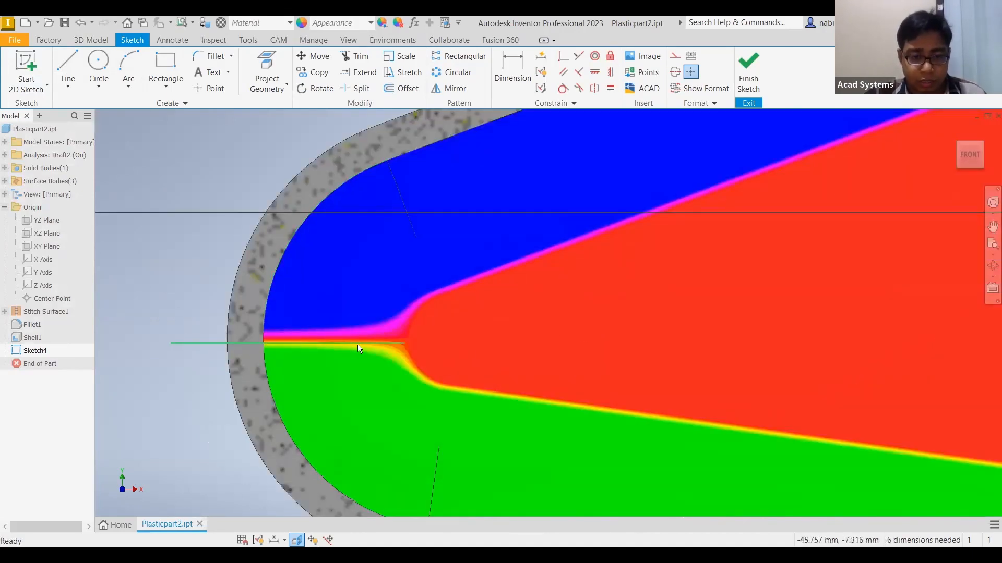
scroll(487, 351, down, 5)
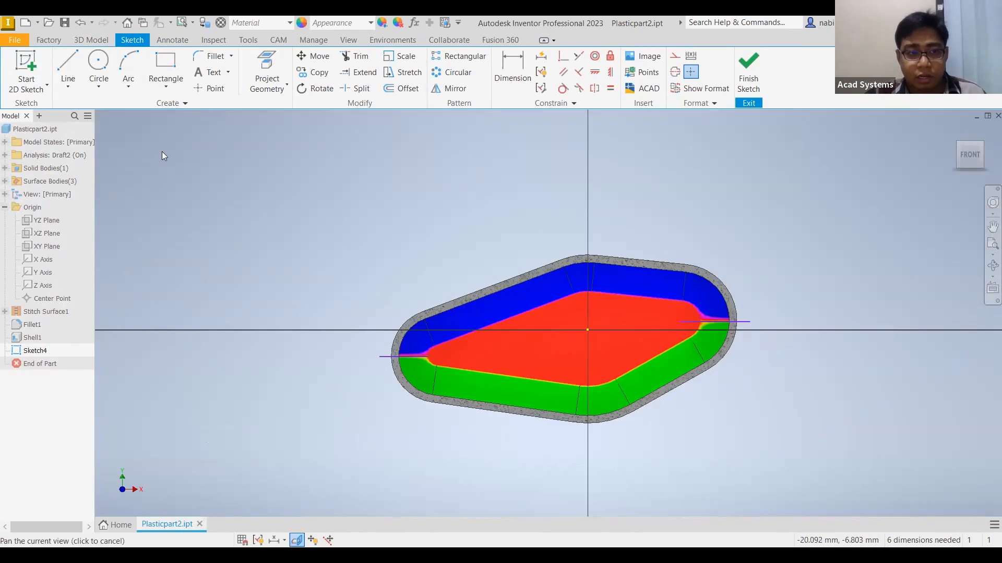
Draw a spline from the left line's inner end through two intermediate points to the right line's inner end.
click(167, 104)
click(67, 90)
click(91, 128)
click(429, 357)
click(566, 346)
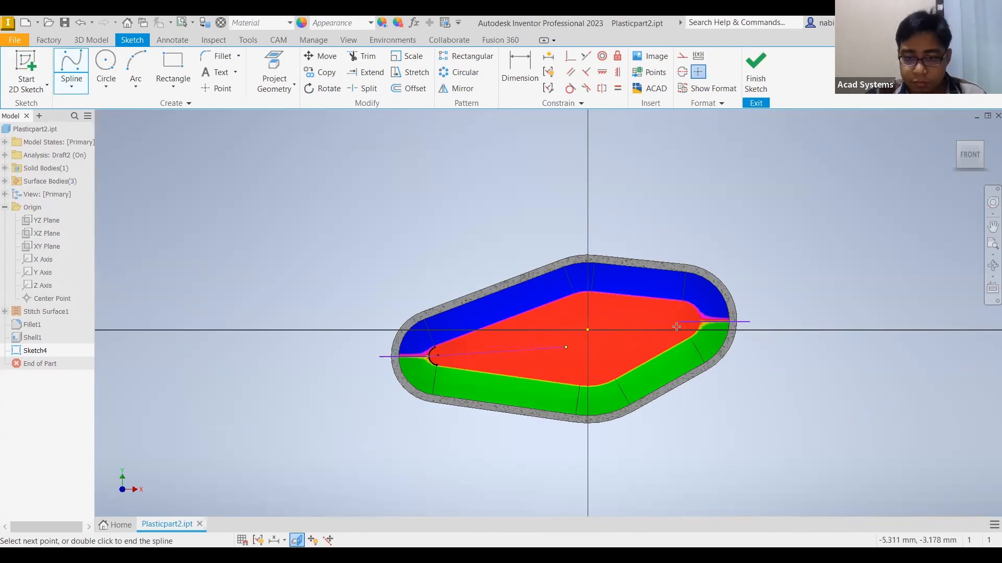
click(677, 324)
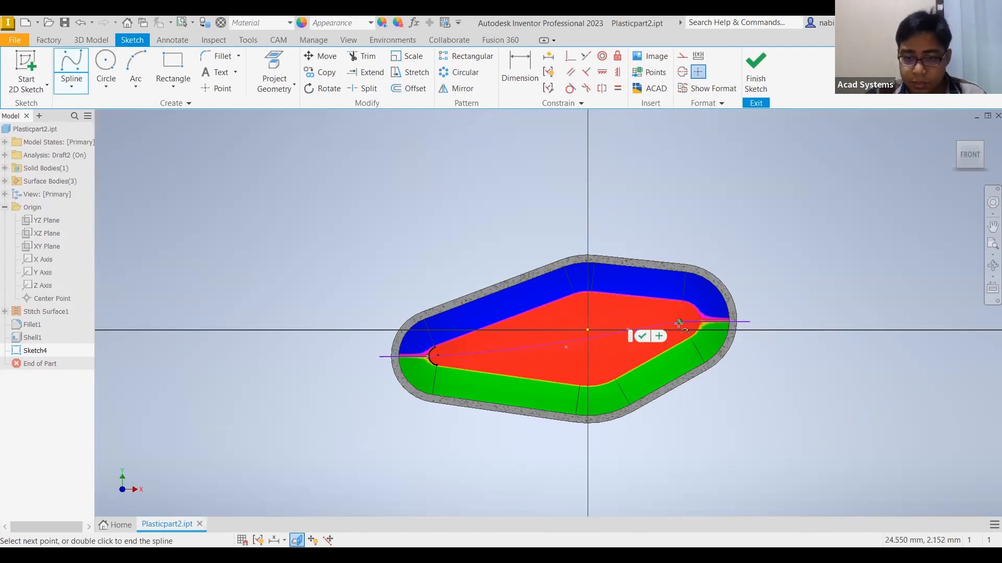
click(678, 323)
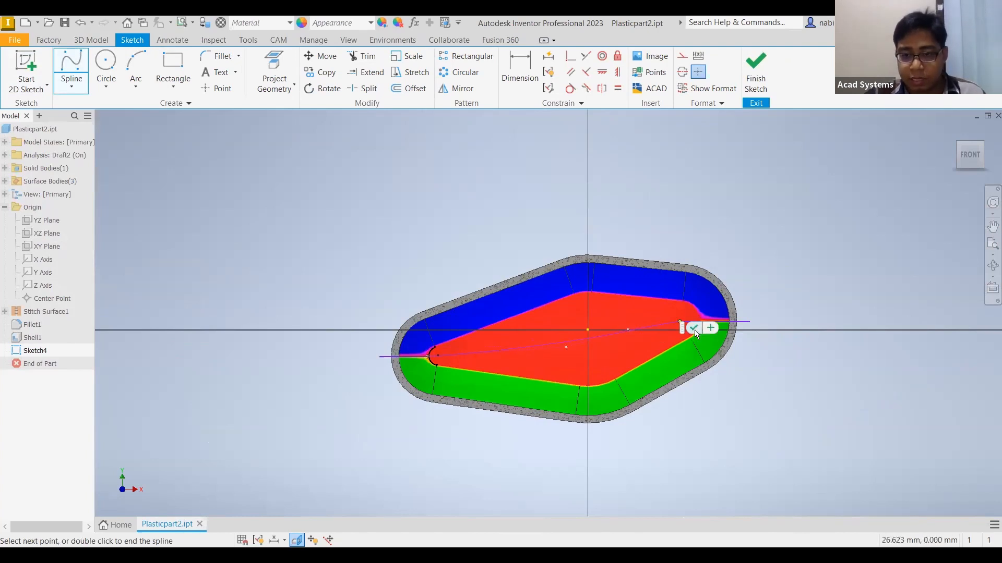
click(694, 328)
Try to constrain the spline tangent to the right end line, and undo the constraint.
scroll(682, 307, up, 4)
middle_drag(683, 308, 710, 267)
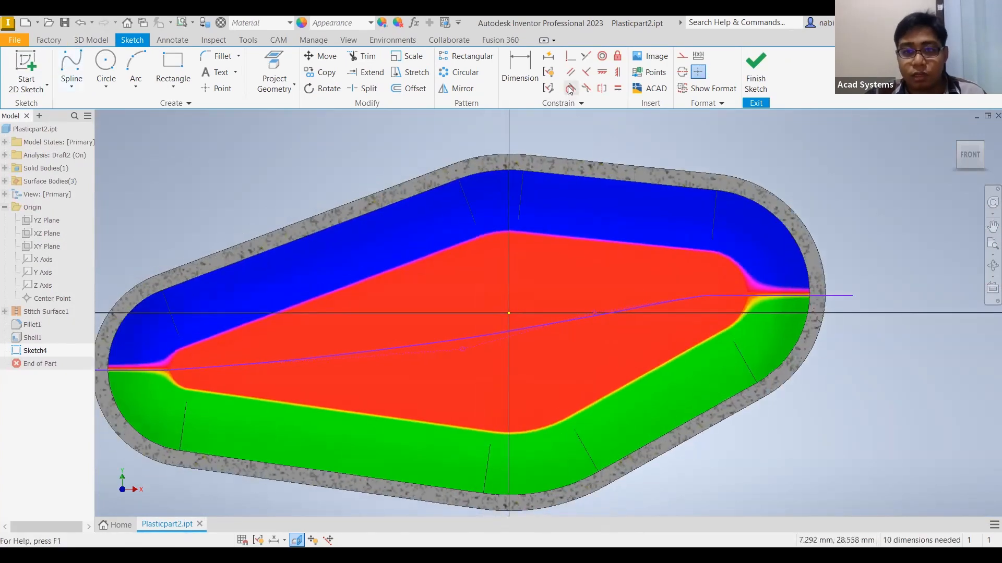
click(570, 89)
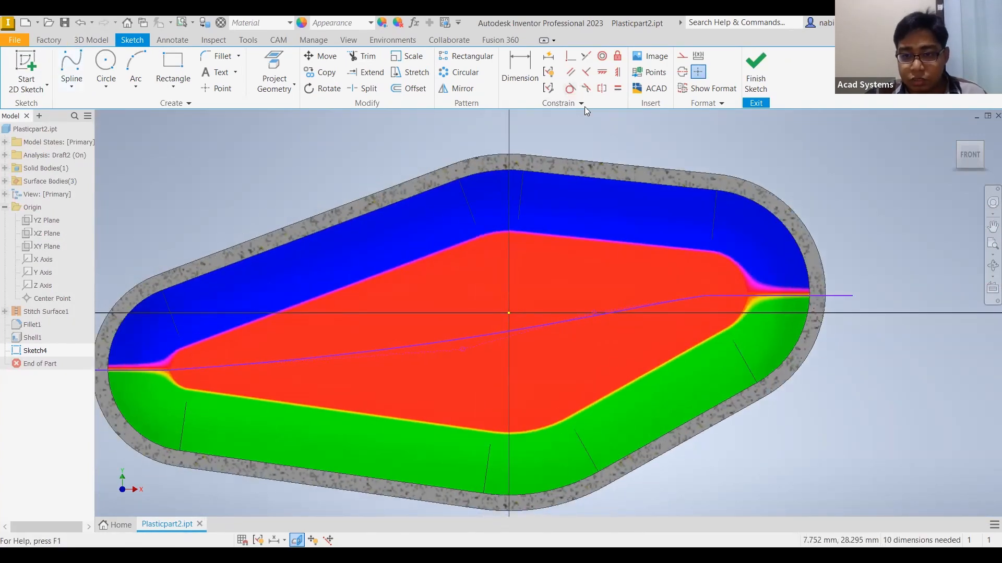
click(694, 300)
key(ctrl+z)
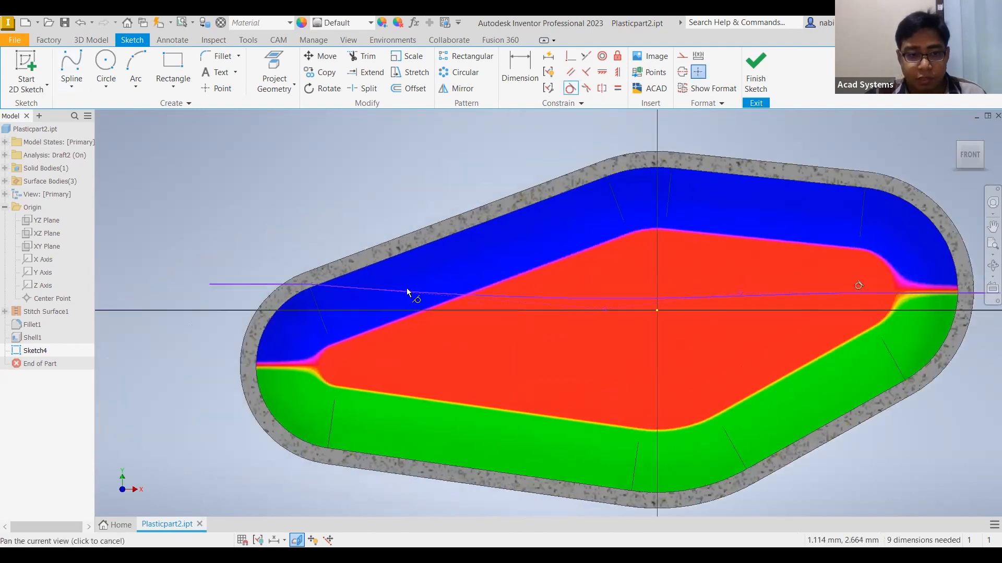
key(ctrl+z)
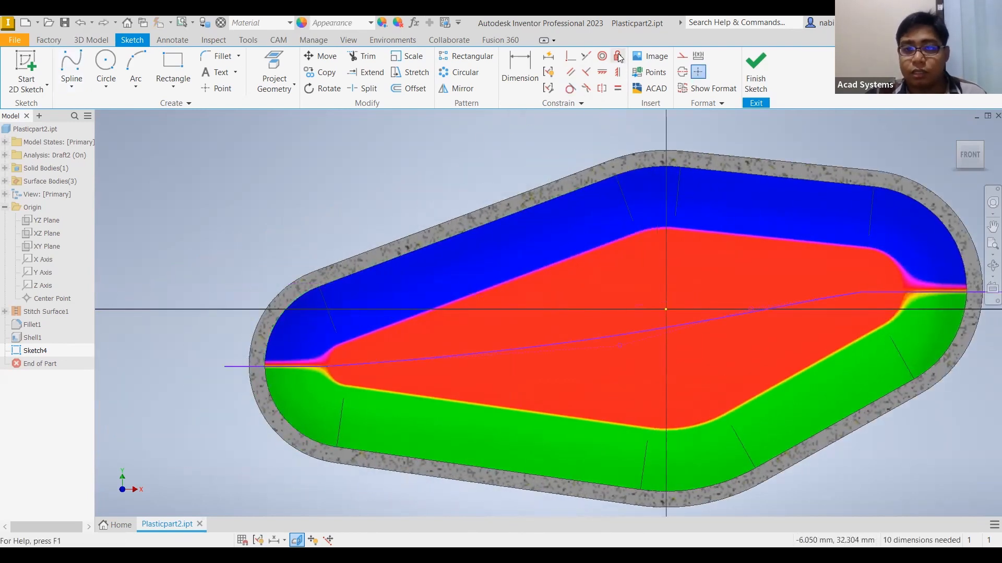
Fix both horizontal end lines in place with the Fix constraint.
click(309, 367)
middle_drag(502, 337, 364, 337)
click(782, 292)
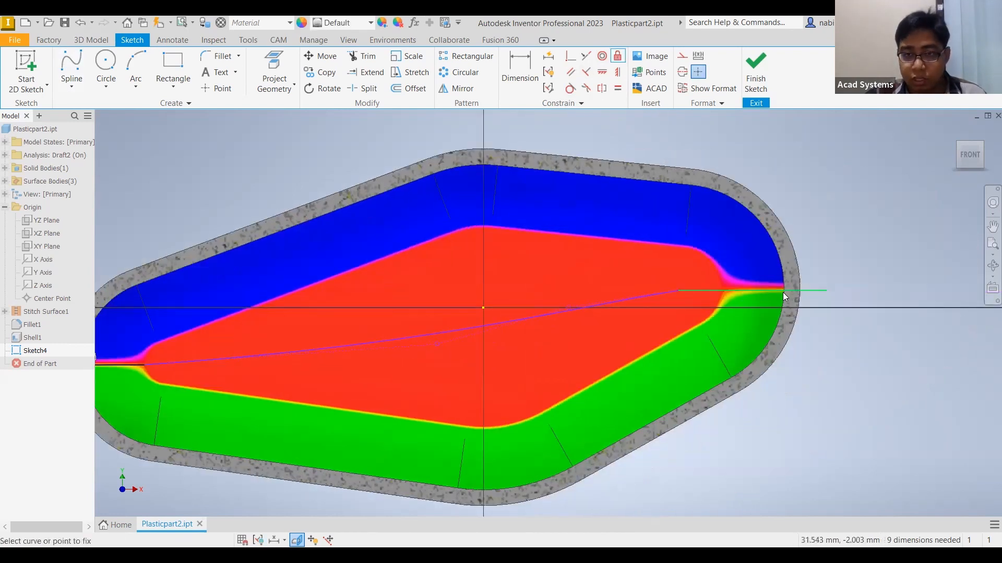
Constrain the spline tangent to the fixed end line at each of its ends and finish the sketch.
click(570, 88)
click(671, 293)
click(671, 294)
middle_drag(540, 276, 350, 344)
click(349, 345)
click(340, 340)
scroll(502, 305, up, 3)
click(757, 94)
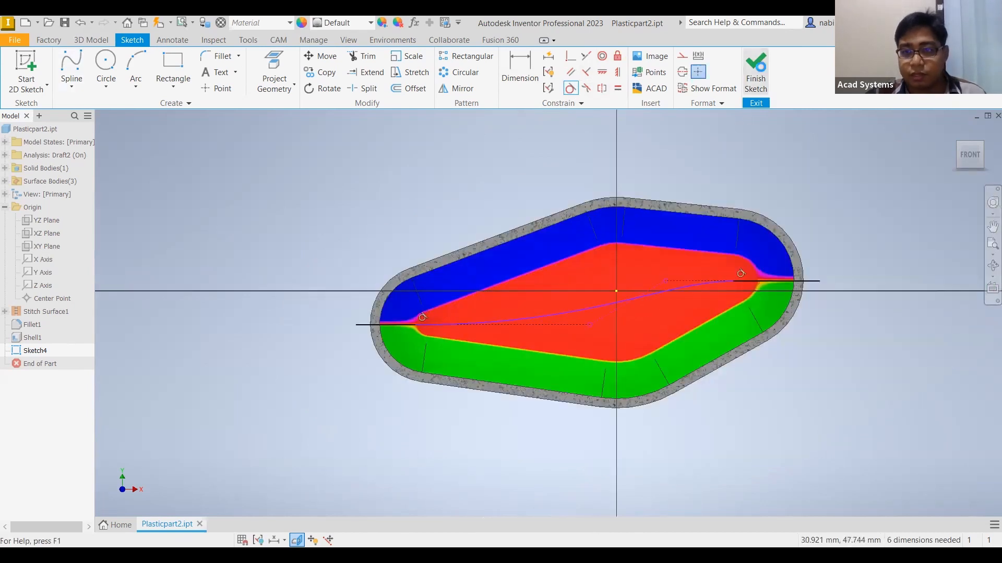
Turn off the draft analysis display on the part.
shift+middle_drag(370, 250, 456, 282)
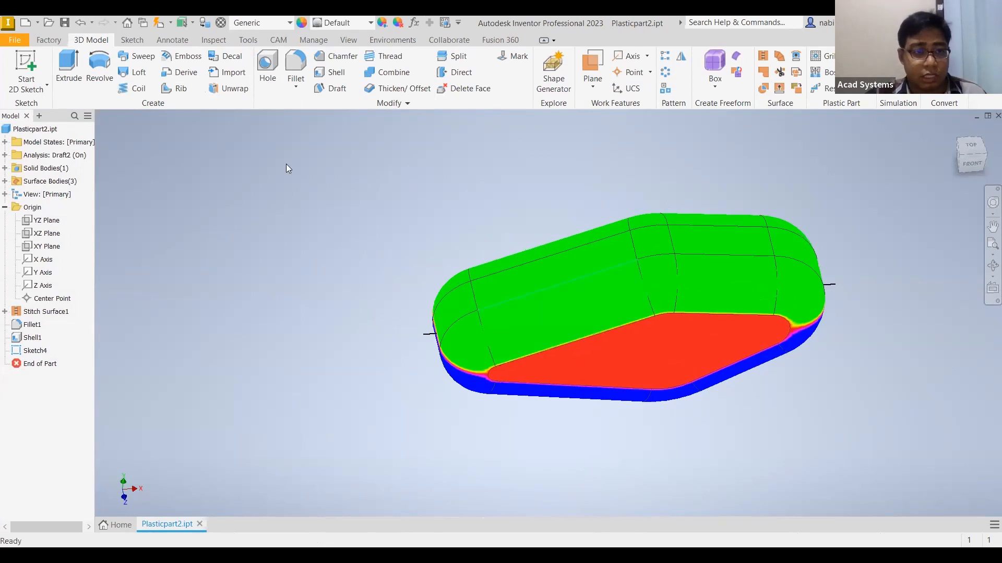
middle_drag(286, 164, 205, 156)
click(225, 41)
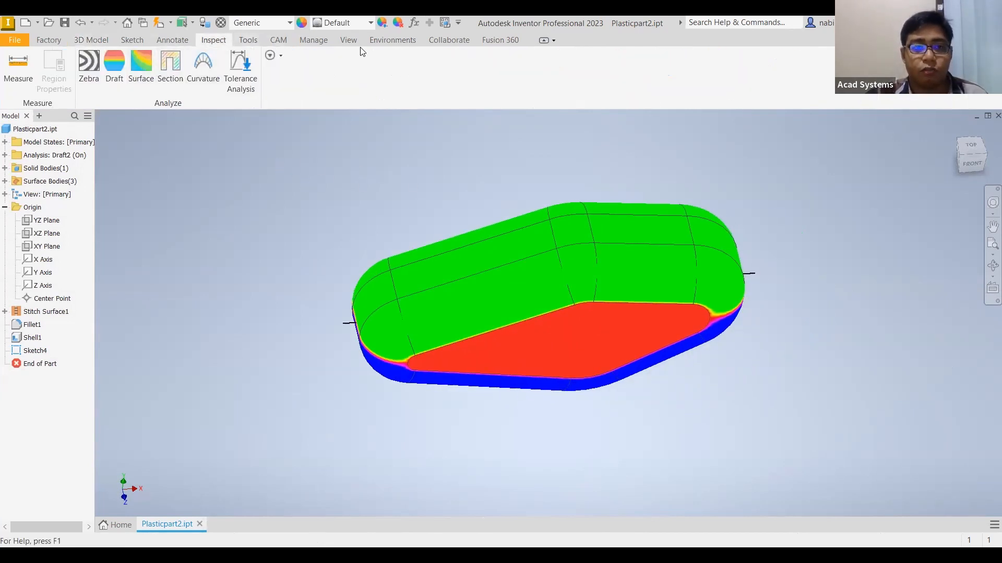
click(348, 40)
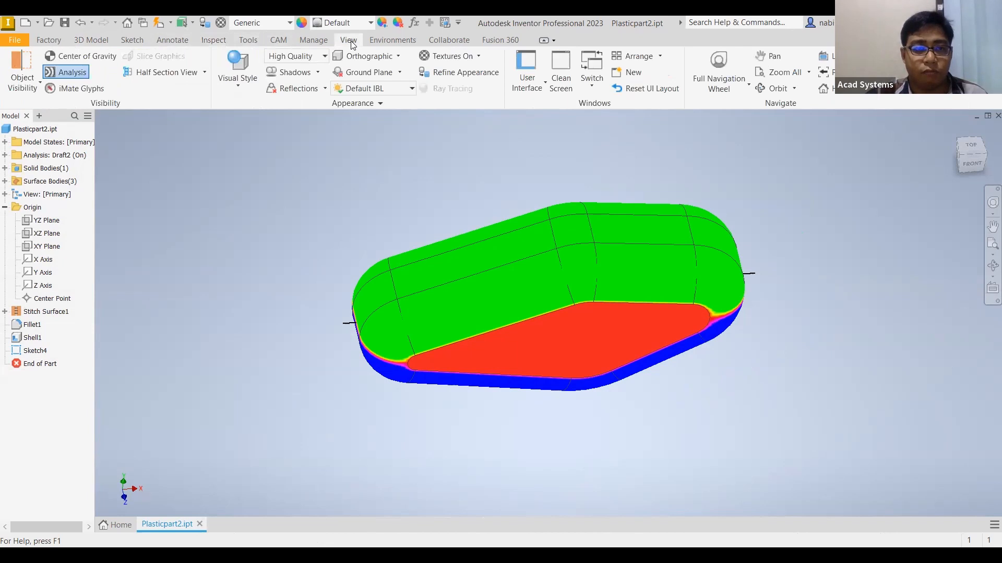
click(67, 73)
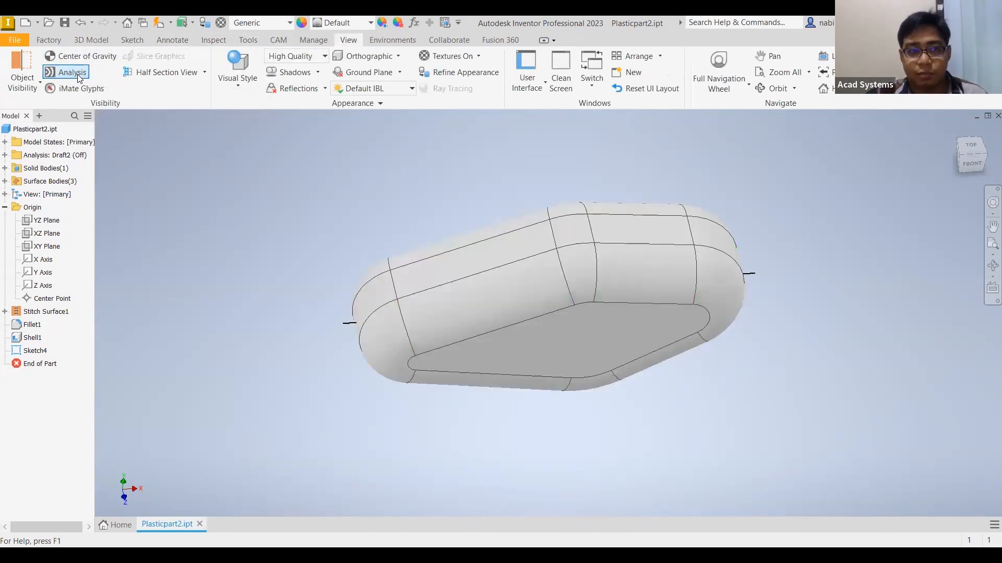
Extrude the three parting-line curves as a surface, symmetric about the sketch plane, with a distance of about 64.5 mm.
shift+middle_drag(849, 291, 120, 83)
click(91, 40)
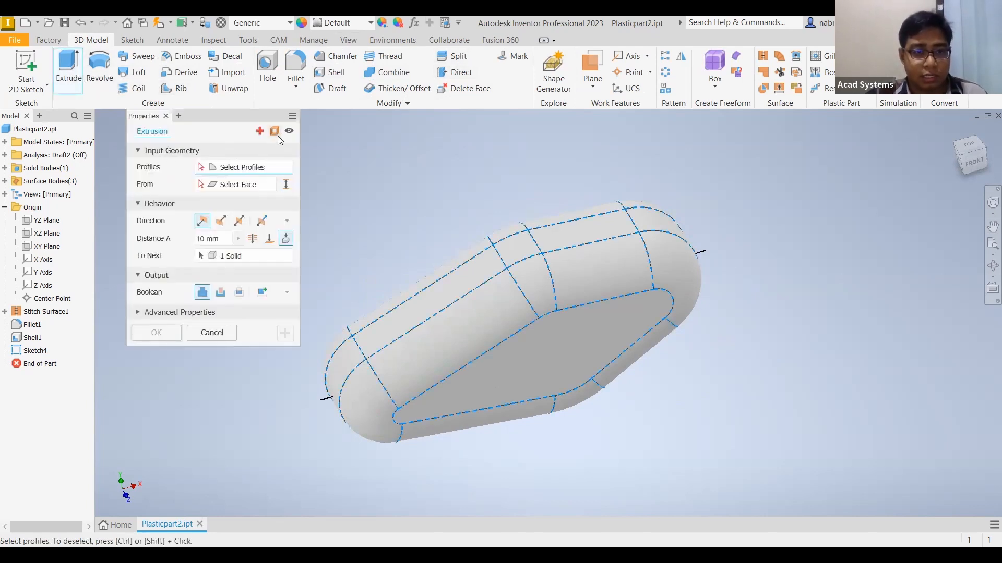
click(275, 131)
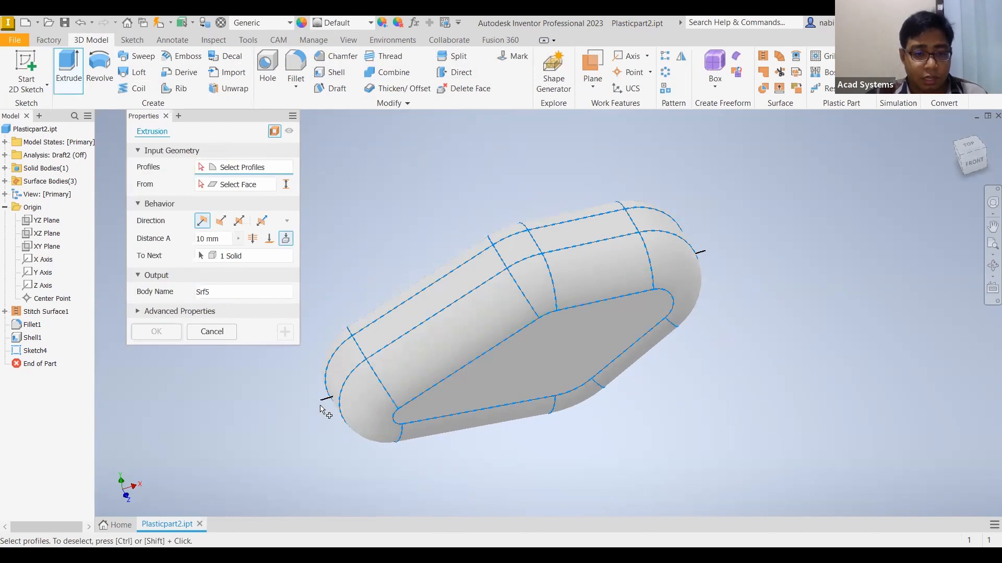
click(560, 352)
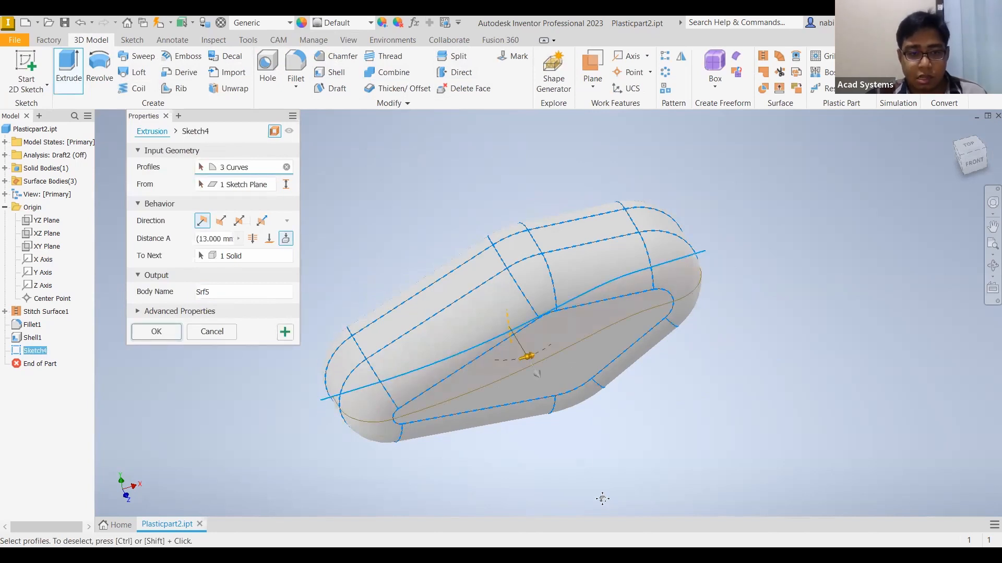
click(239, 222)
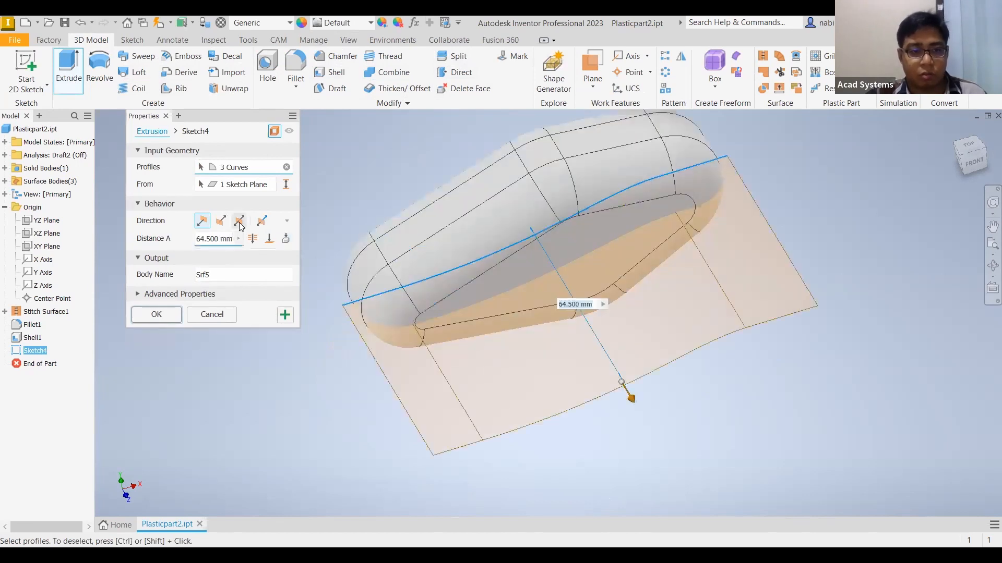
click(239, 222)
mouse_move(709, 374)
shift+middle_down()
mouse_move(734, 351)
mouse_move(722, 378)
shift+middle_up()
shift+middle_drag(612, 319, 616, 386)
Split the solid body with the extruded parting surface, keeping both sides.
middle_drag(463, 127, 441, 176)
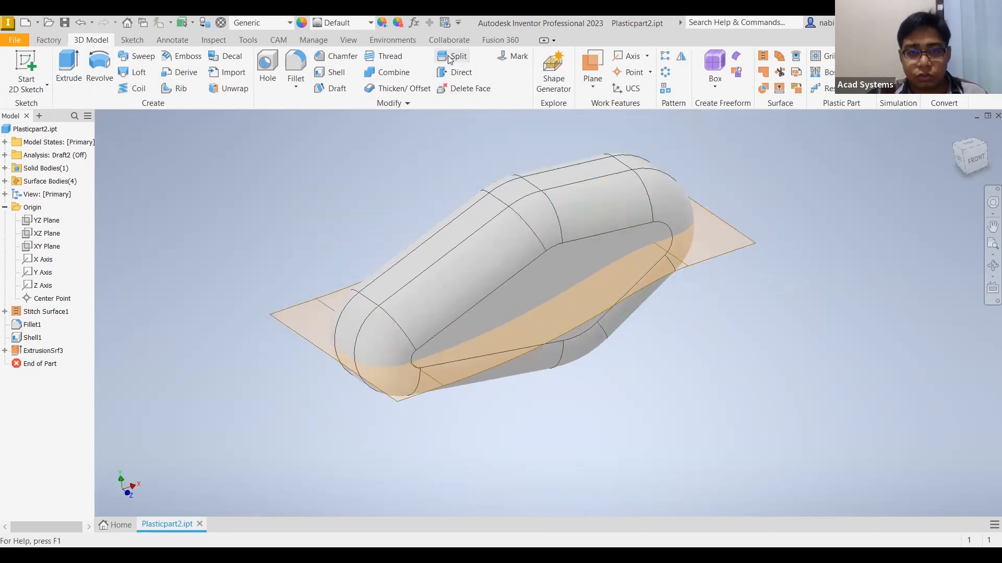
click(447, 56)
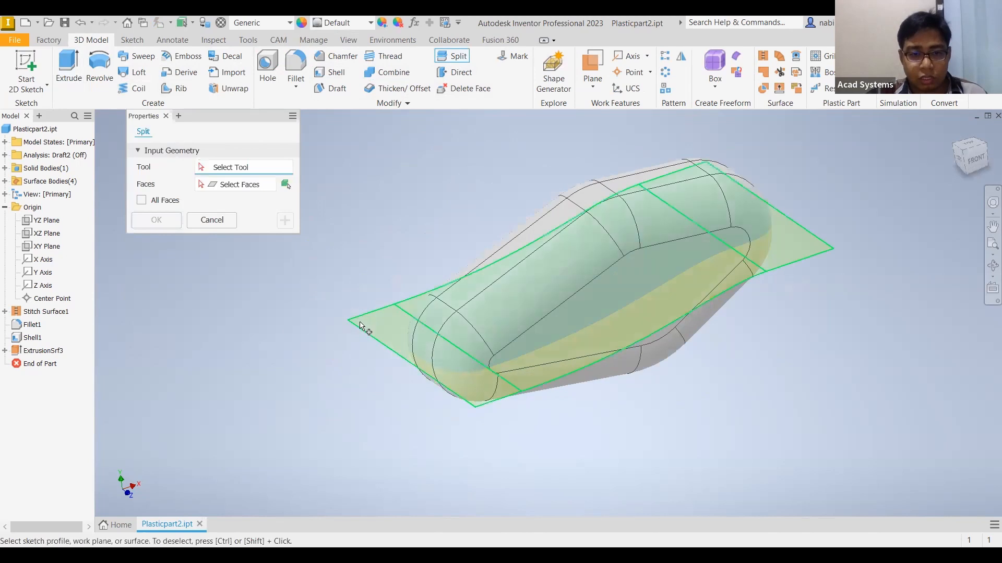
click(370, 330)
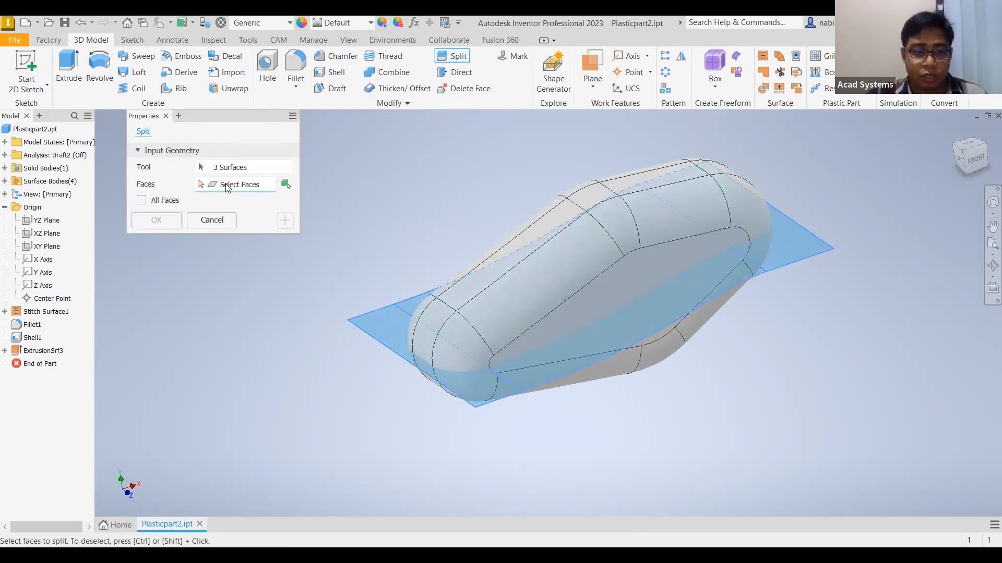
click(285, 185)
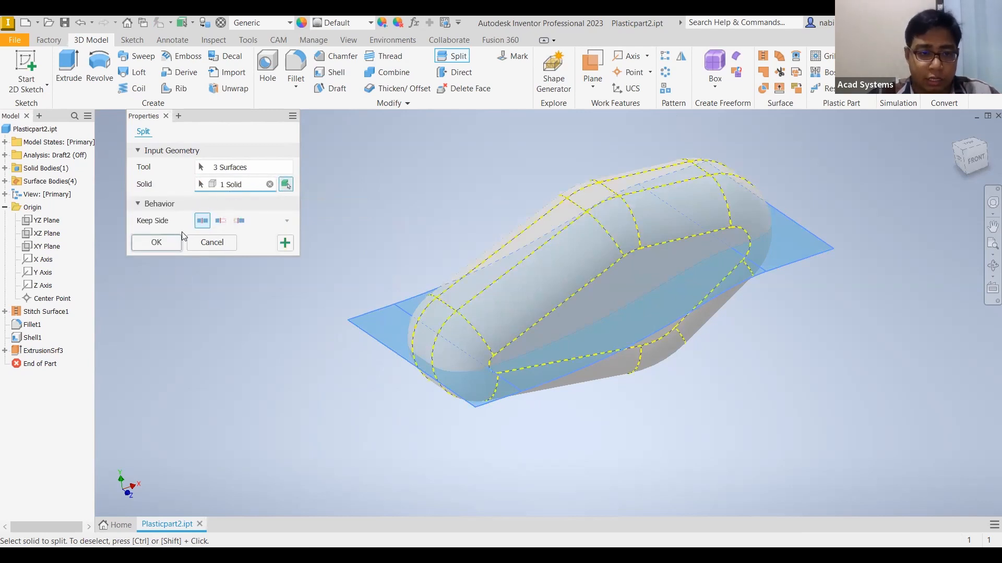
key(Return)
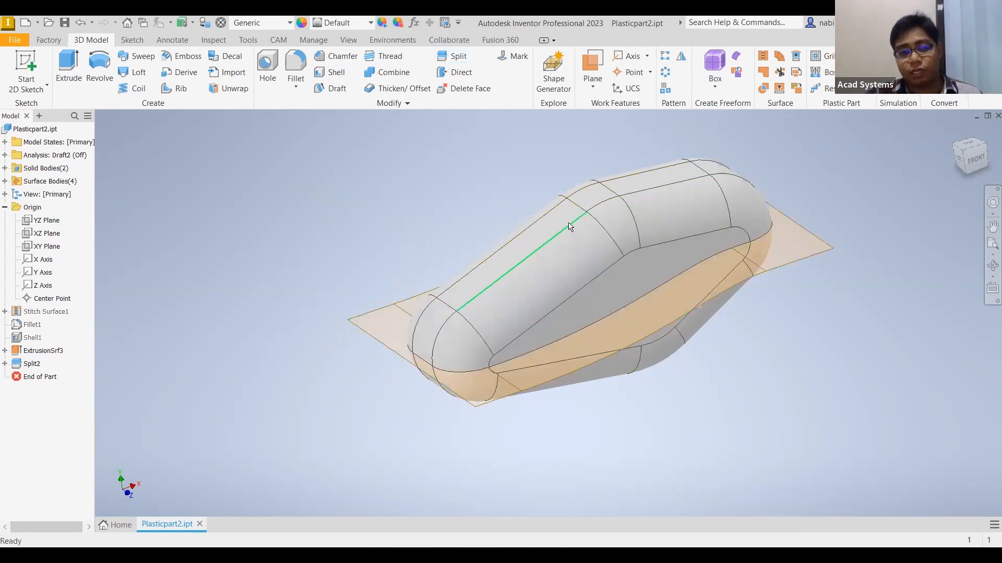
List the part's solid bodies and hide the extruded parting surface.
click(5, 168)
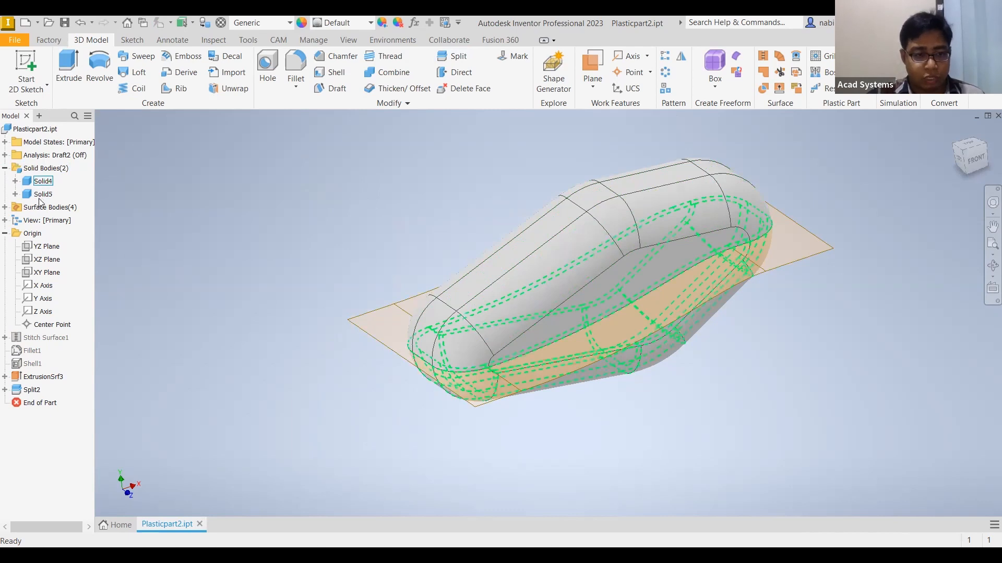
right_click(42, 380)
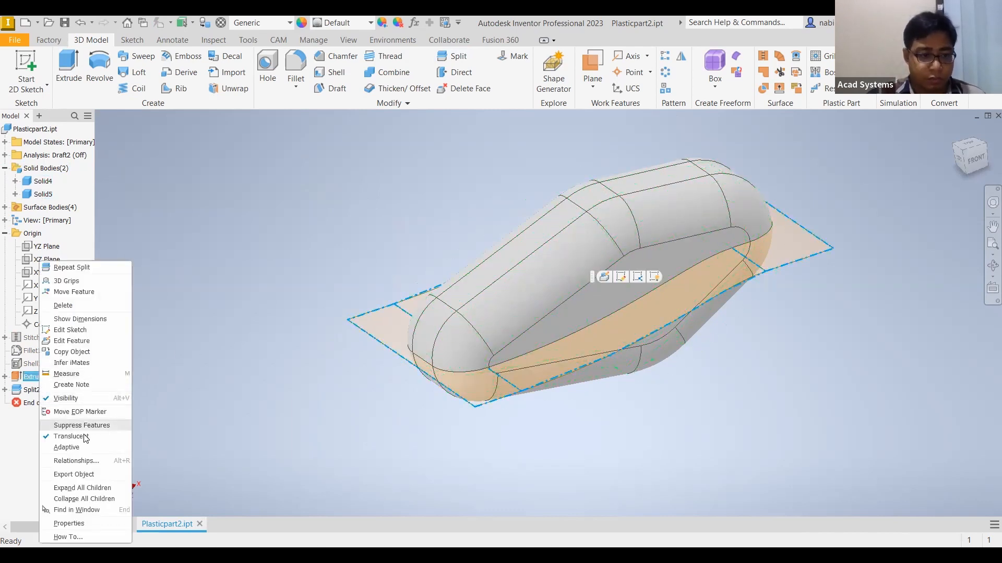
click(66, 398)
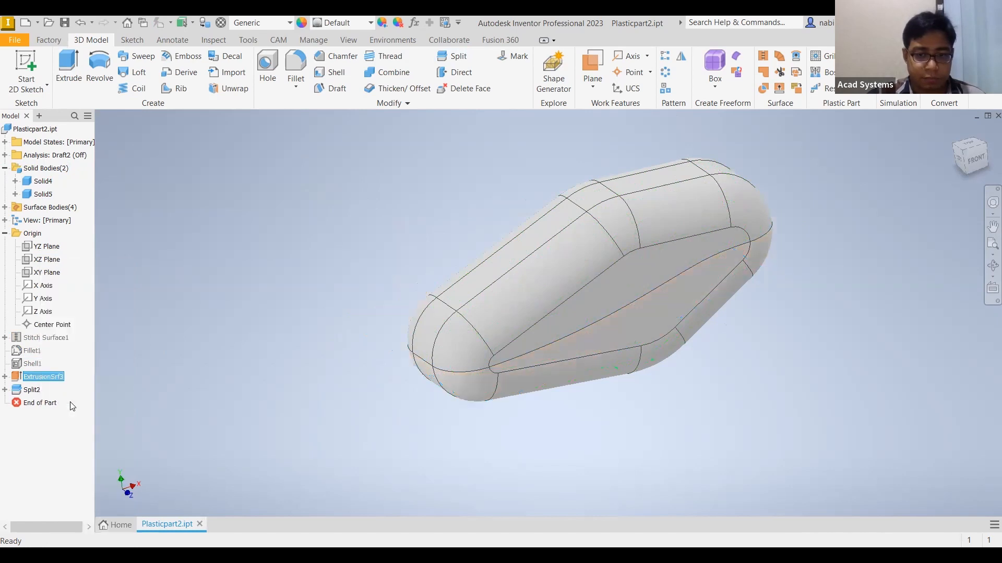
Hide the upper body Solid5 and view the inside of the lower half.
right_click(42, 194)
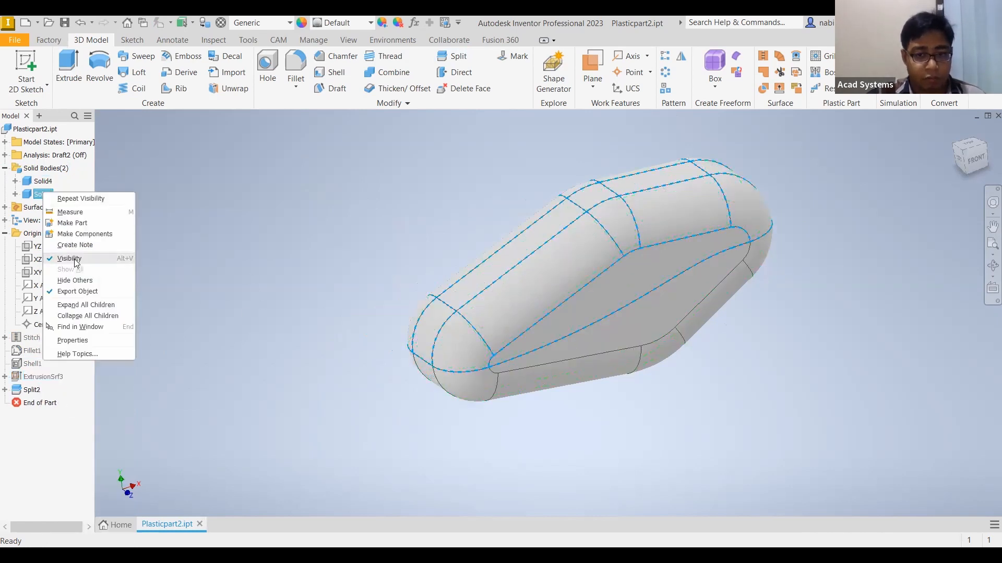
click(76, 263)
shift+middle_drag(383, 279, 73, 225)
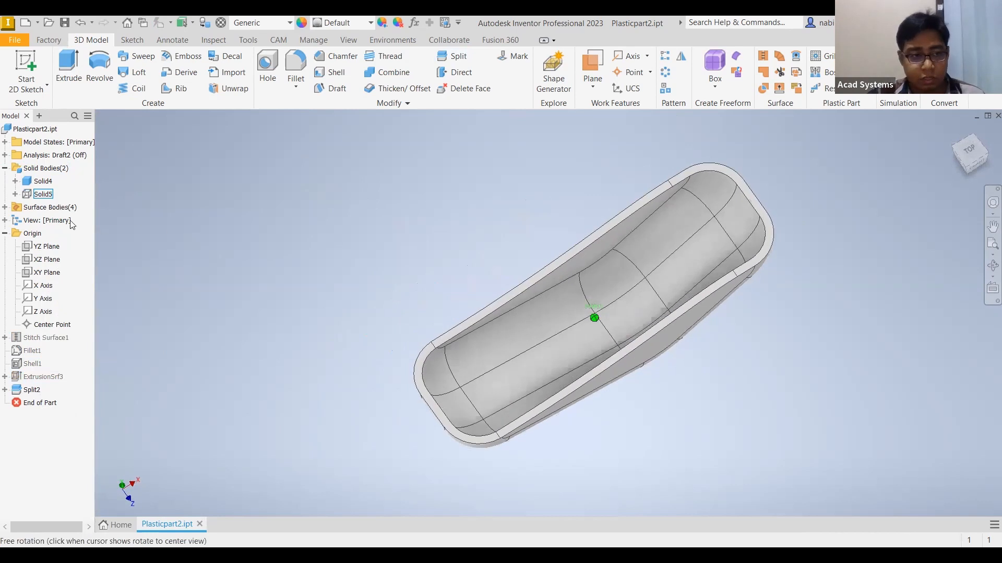
key(F6)
Show Solid5 and hide Solid4 to view the upper half's interior, and make both bodies visible again.
right_click(40, 194)
click(94, 269)
shift+middle_drag(317, 261, 255, 246)
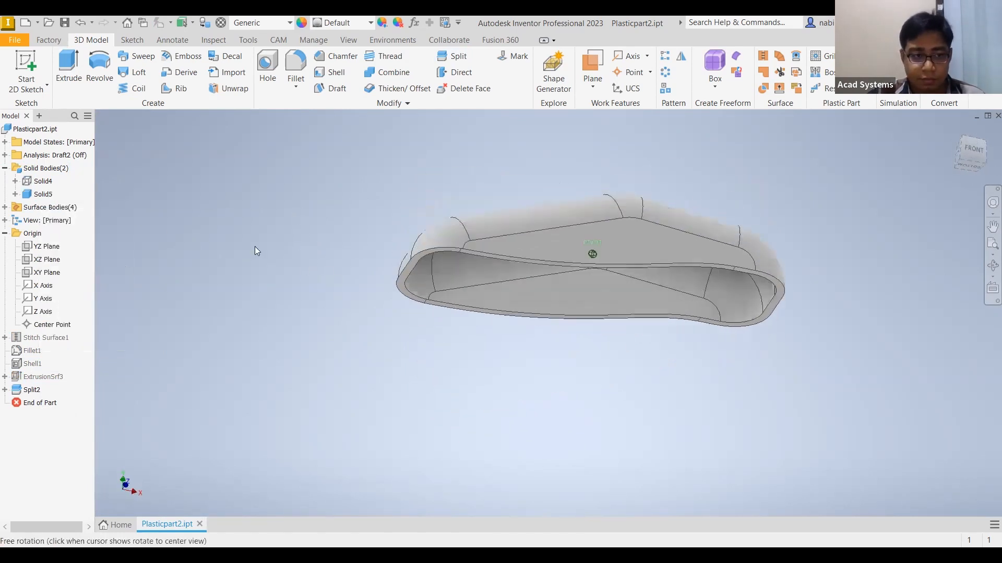
key(F6)
right_click(42, 181)
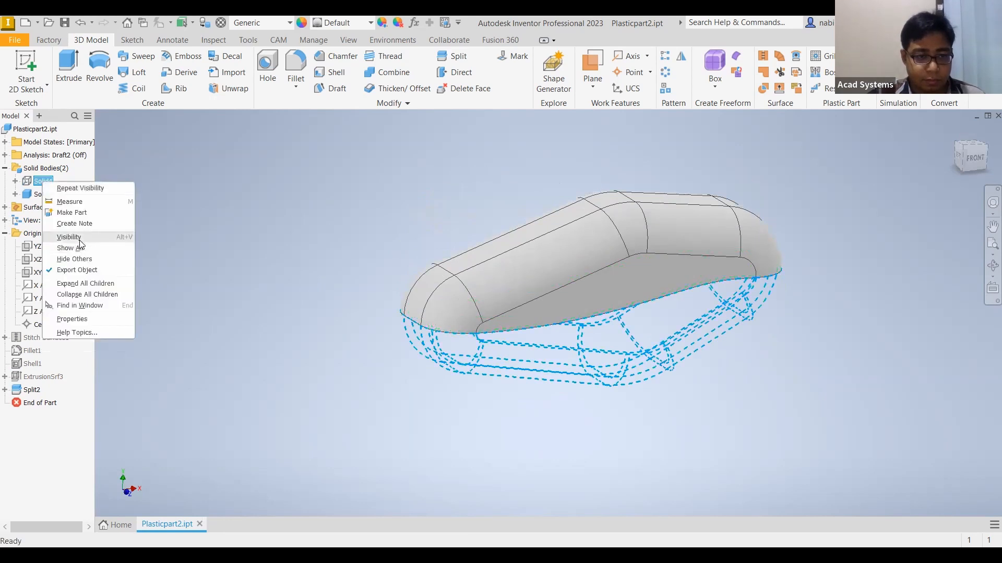
shift+middle_drag(250, 206, 738, 208)
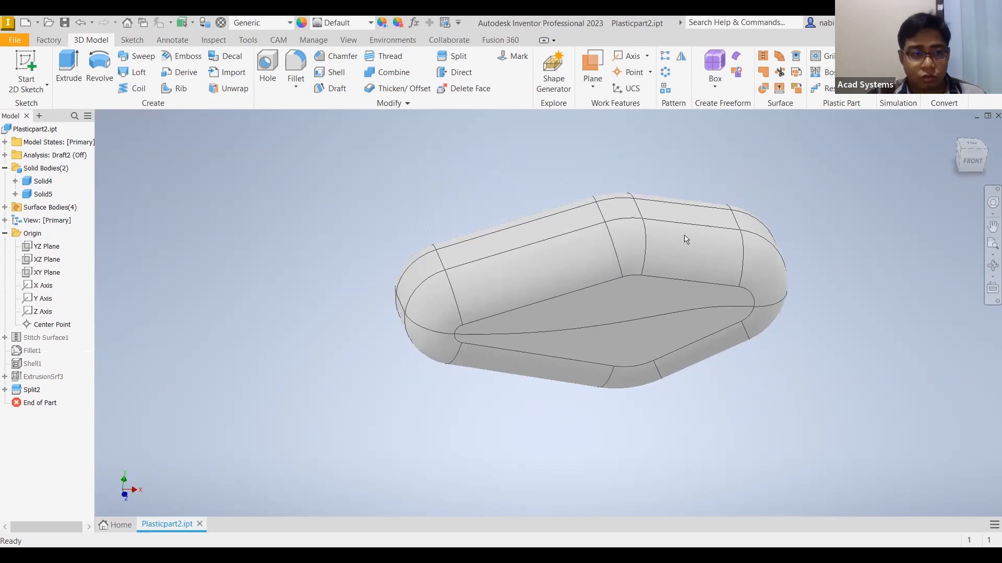
Hide the upper body Solid5 to expose the lower half's rim.
click(43, 183)
right_click(47, 197)
click(68, 265)
Create a lip on the lower half using the rim's inner edge loop as path edges and the rim face as guide face.
scroll(343, 306, down, 5)
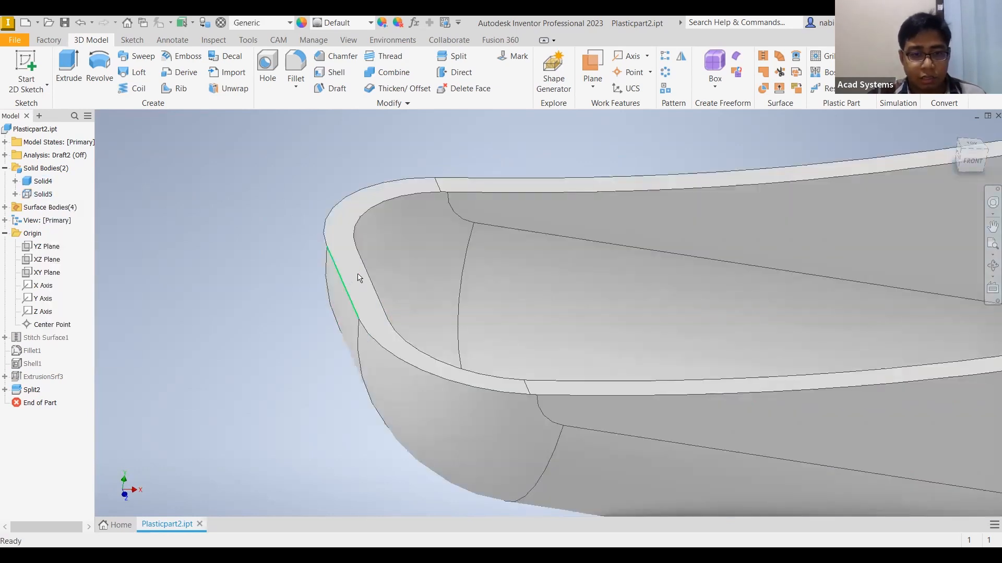
scroll(362, 279, up, 5)
click(44, 195)
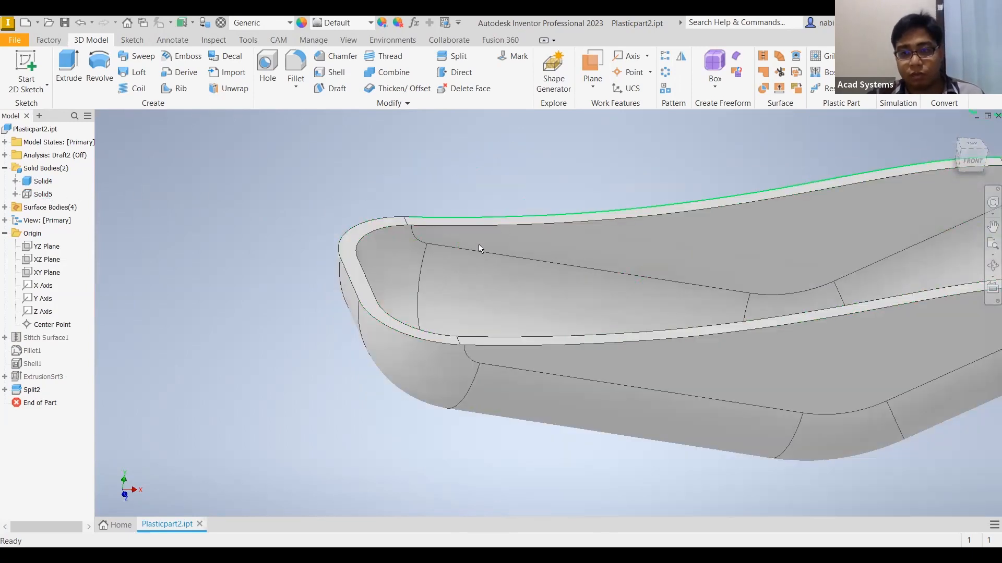
middle_drag(496, 219, 440, 223)
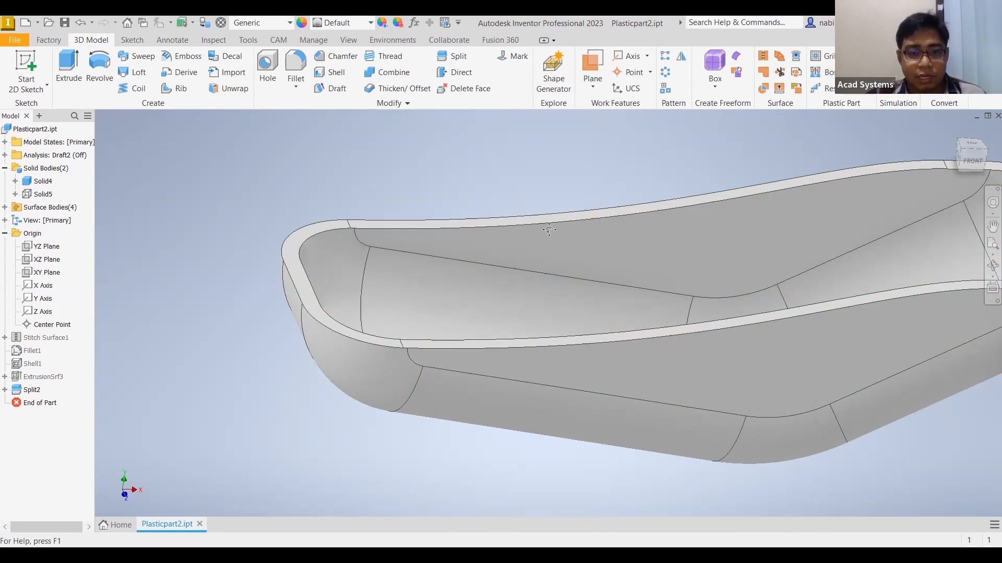
scroll(499, 254, up, 3)
middle_drag(498, 255, 558, 235)
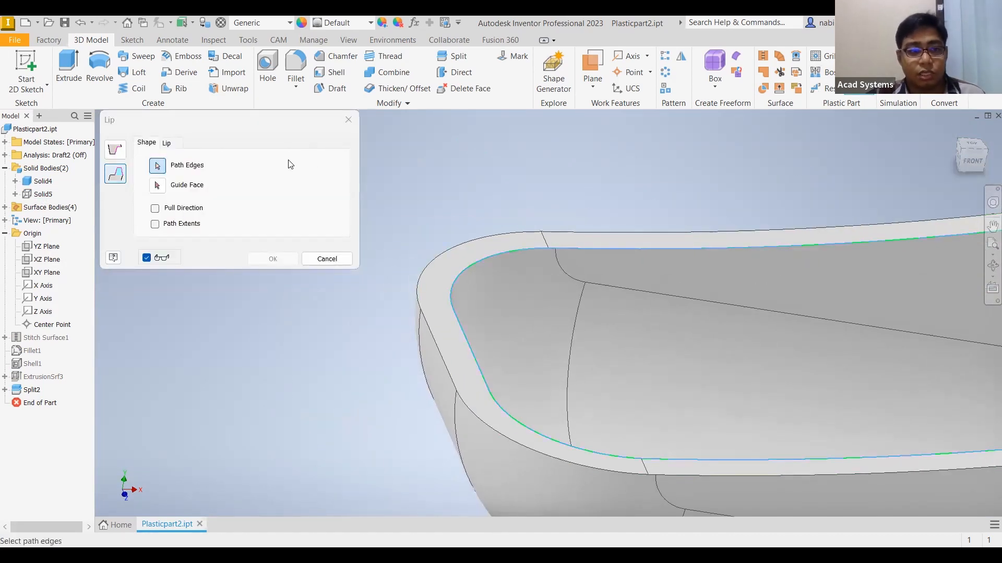
click(158, 186)
click(435, 296)
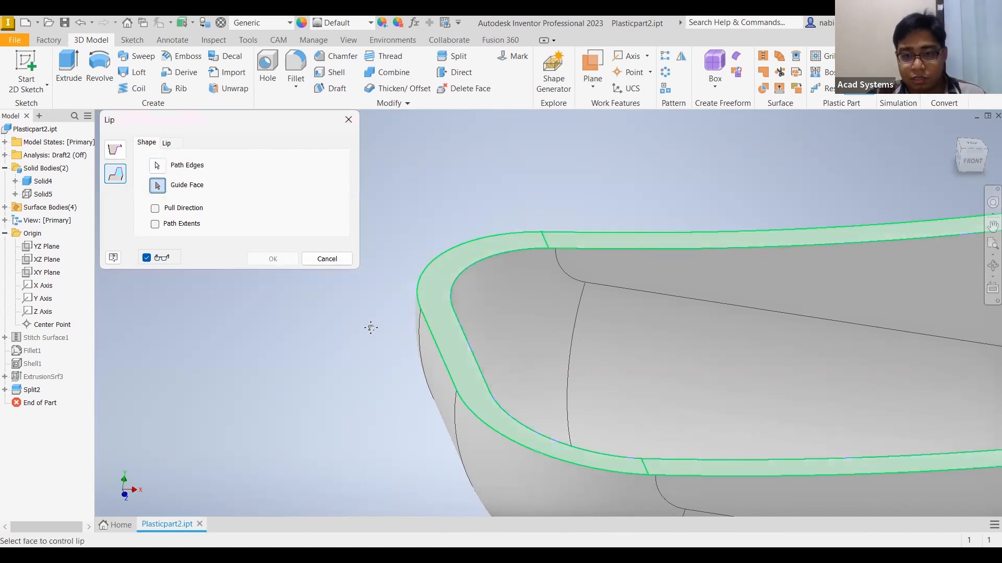
scroll(371, 328, down, 7)
middle_drag(372, 335, 423, 347)
scroll(423, 347, up, 3)
click(289, 264)
Examine the lip along the lower half's rim against the outline of the hidden upper body Solid5.
shift+middle_drag(485, 352, 368, 313)
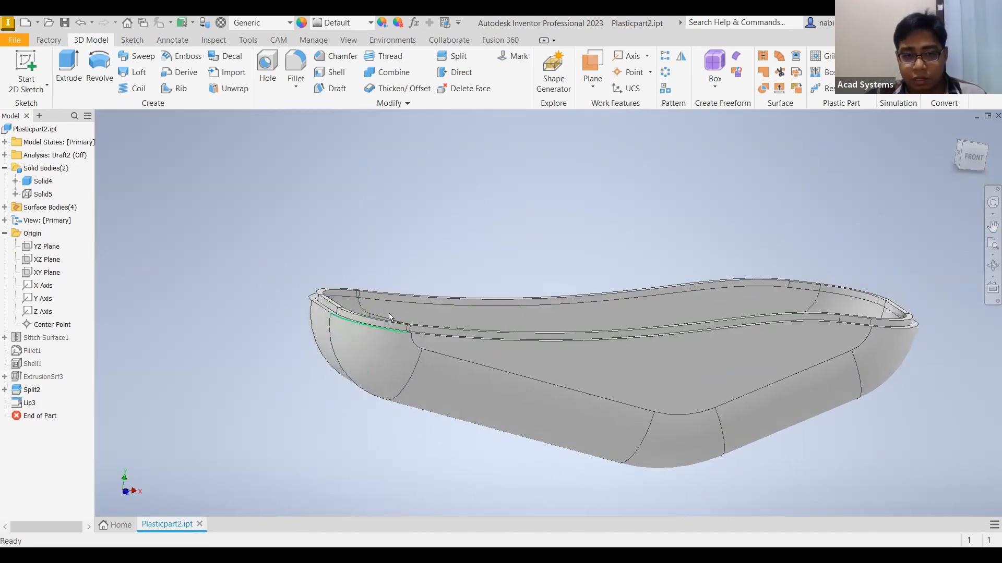
scroll(390, 318, up, 4)
scroll(877, 231, up, 2)
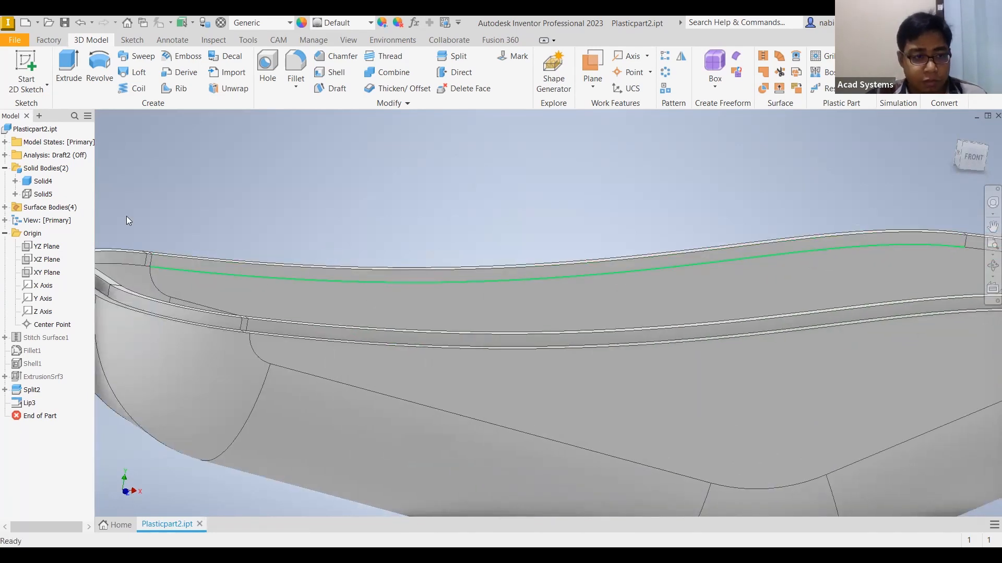
click(45, 195)
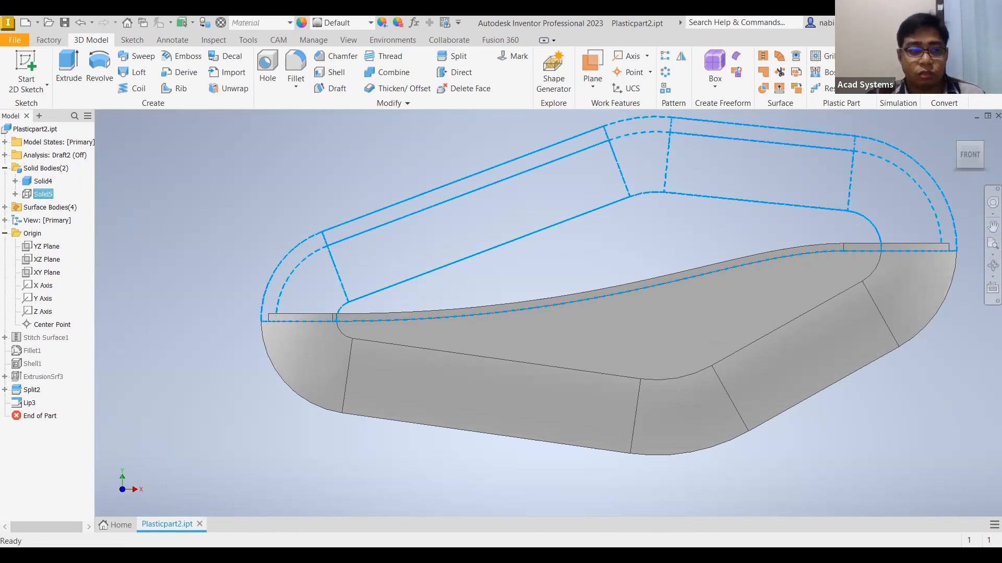
Isolate the upper body Solid5 by hiding the other body, exposing its interior and rim.
right_click(44, 182)
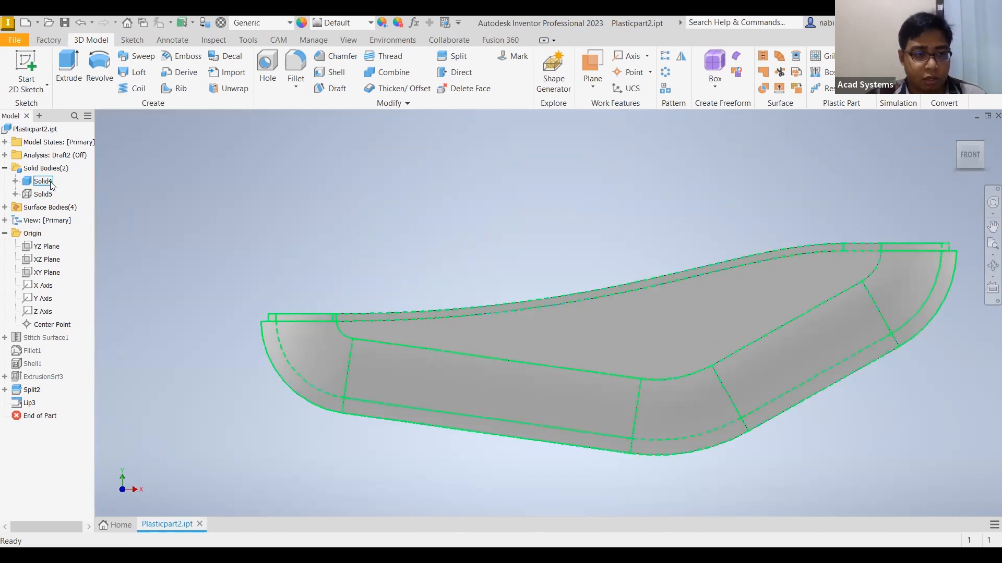
click(40, 195)
right_click(41, 195)
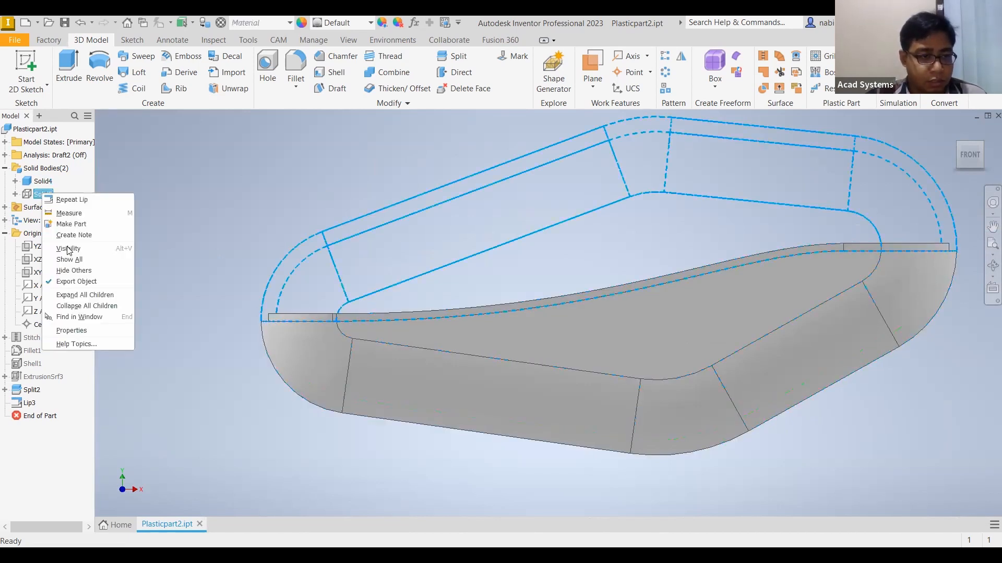
click(90, 271)
mouse_move(631, 328)
shift+middle_down()
mouse_move(633, 302)
mouse_move(856, 149)
shift+middle_up()
Create a groove on the upper half Solid5, using the rim's inner edge loop as path edges and the rim face as guide face.
click(858, 89)
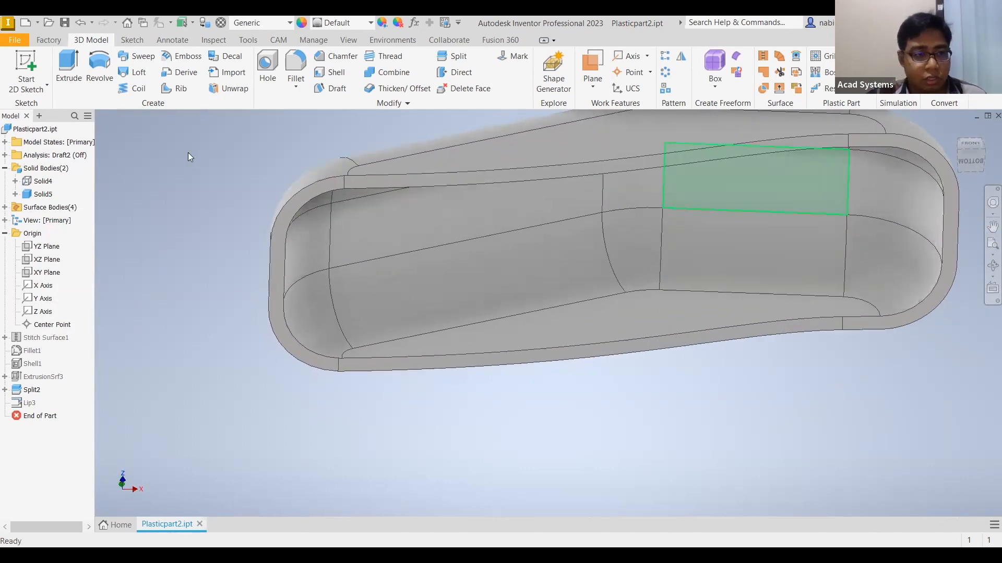
click(119, 158)
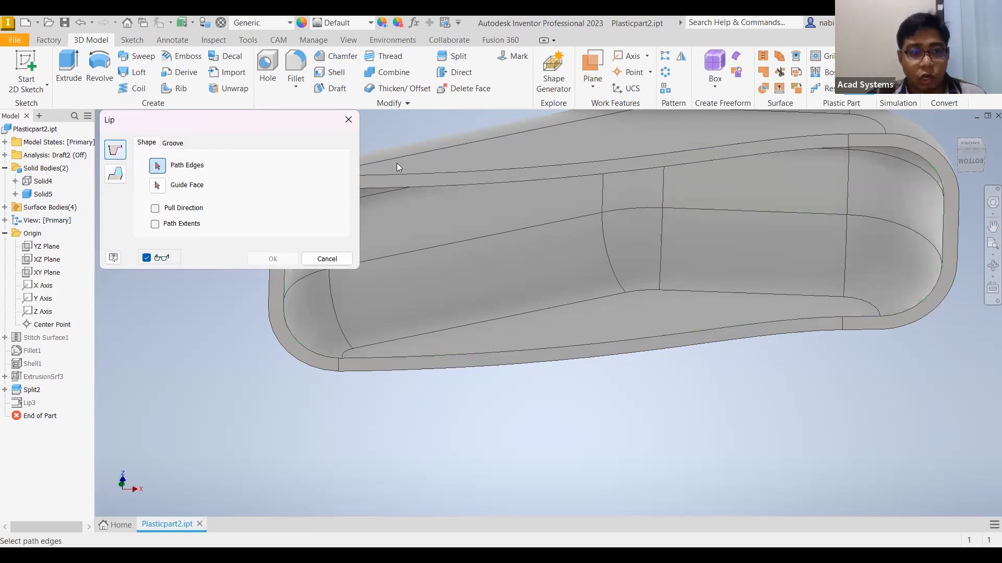
click(462, 204)
middle_drag(385, 199, 417, 218)
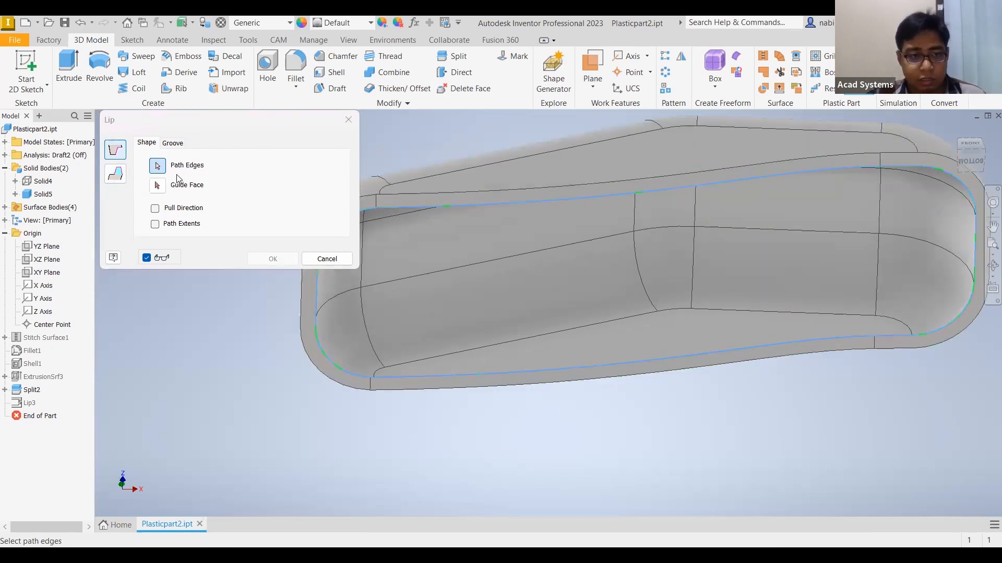
click(161, 188)
scroll(432, 210, up, 3)
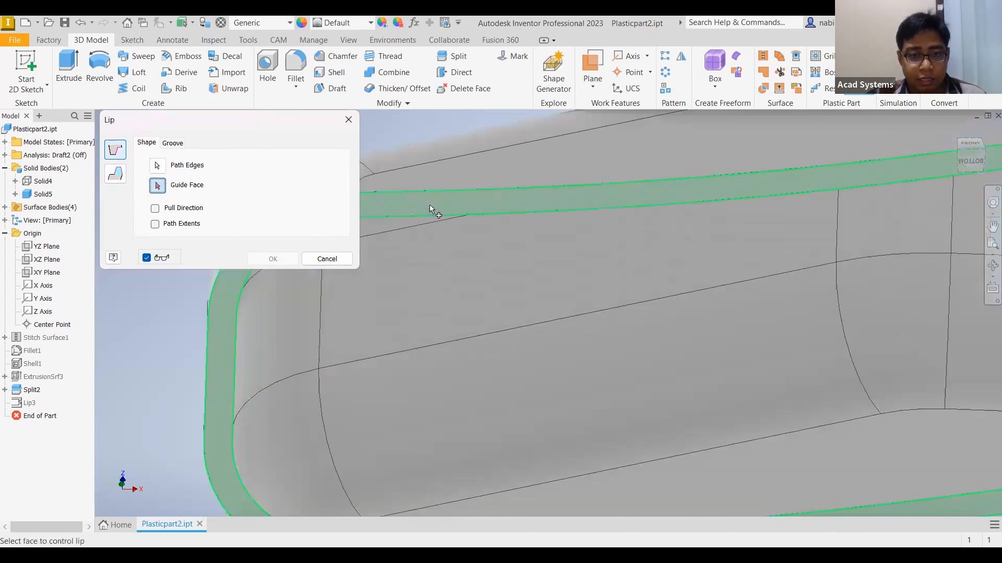
click(431, 210)
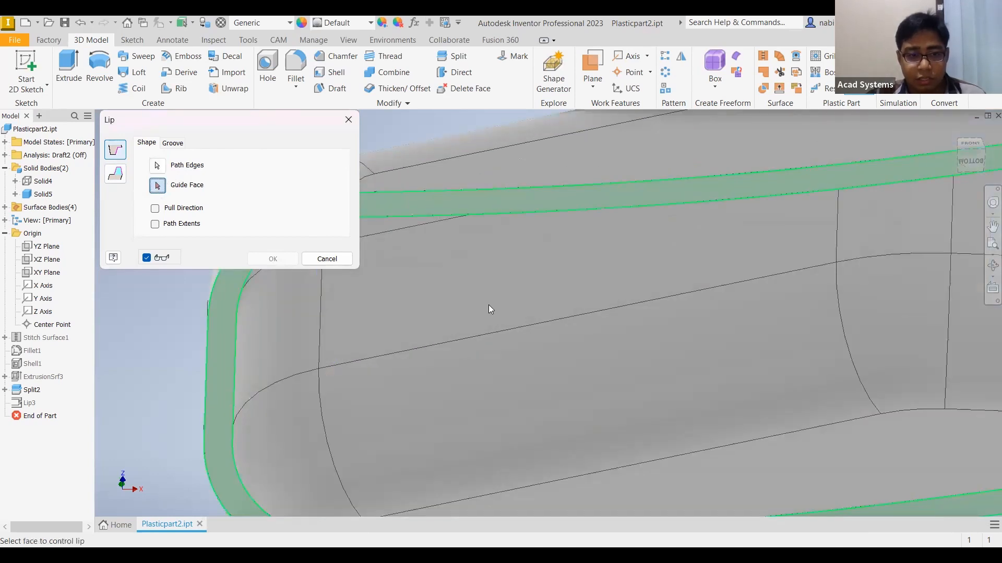
shift+middle_drag(488, 295, 466, 339)
middle_drag(435, 206, 466, 229)
click(278, 260)
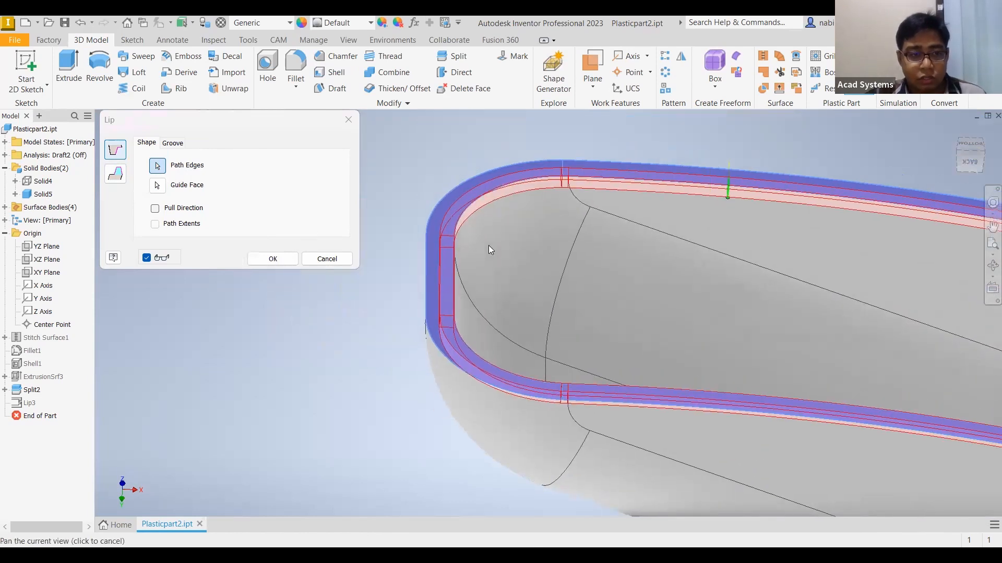
Examine the groove around Solid5's rim against the outline of the hidden lower body Solid4, and view the part from the back.
middle_drag(556, 164, 388, 161)
click(43, 183)
shift+middle_drag(659, 214, 788, 161)
shift+middle_drag(826, 75, 567, 212)
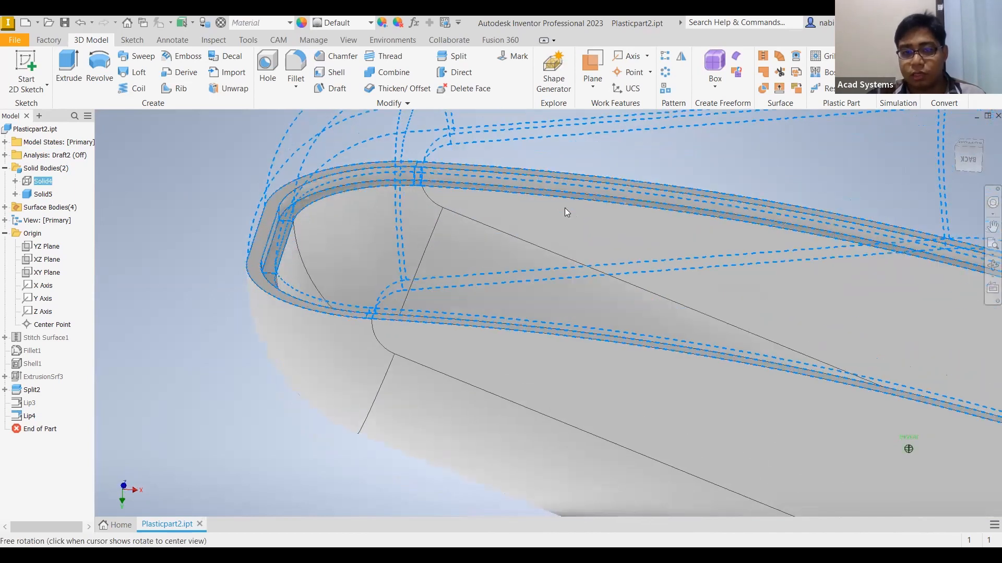
shift+middle_drag(559, 263, 598, 183)
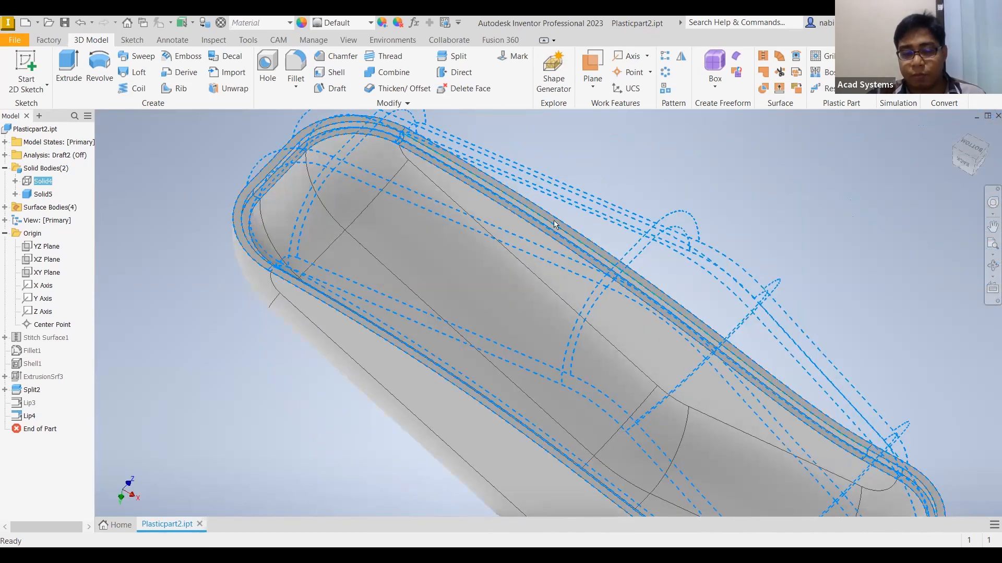
click(770, 168)
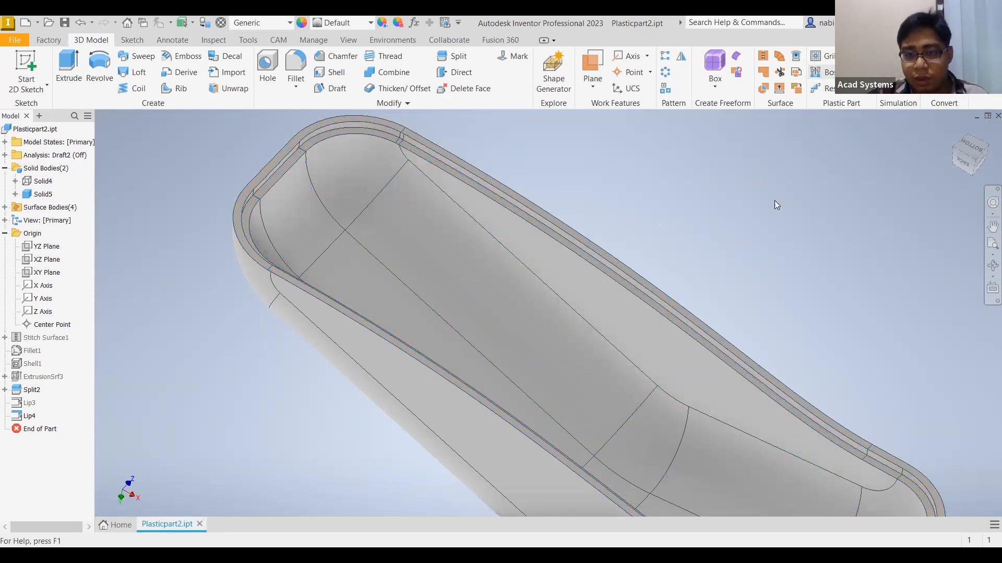
click(966, 152)
click(959, 156)
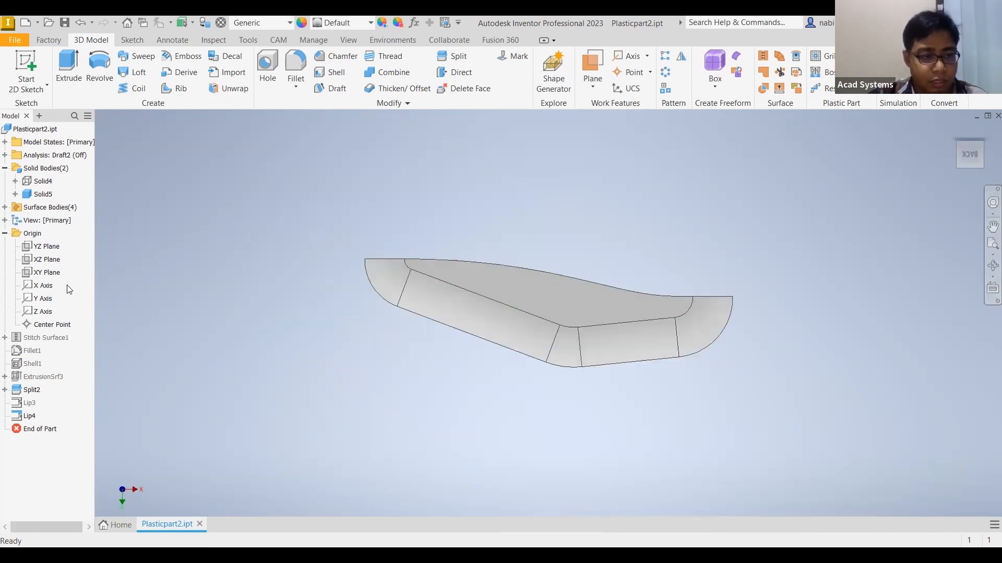
Sketch a single center point at the origin on the XZ plane and finish the sketch.
click(46, 260)
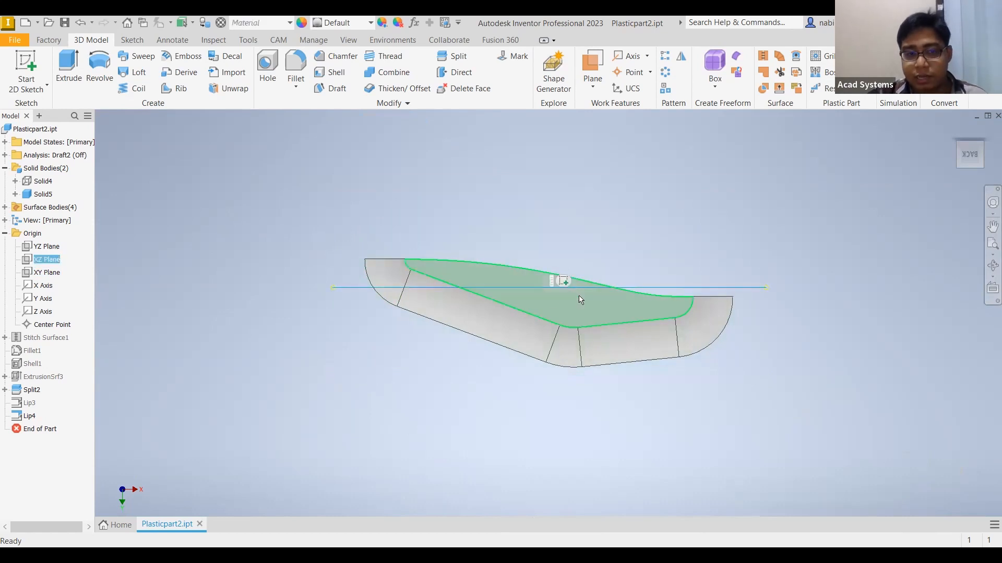
shift+middle_drag(389, 353, 396, 368)
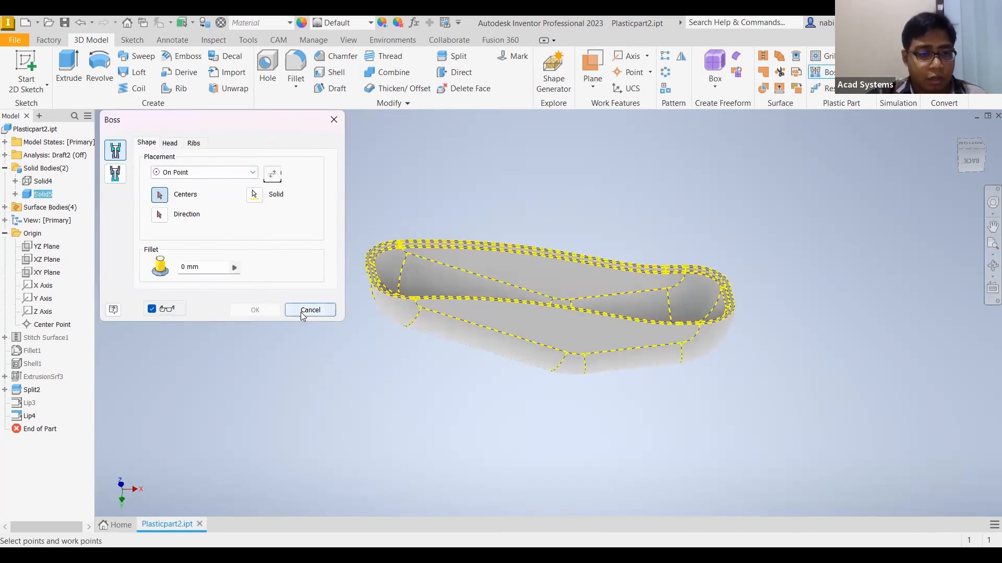
click(26, 73)
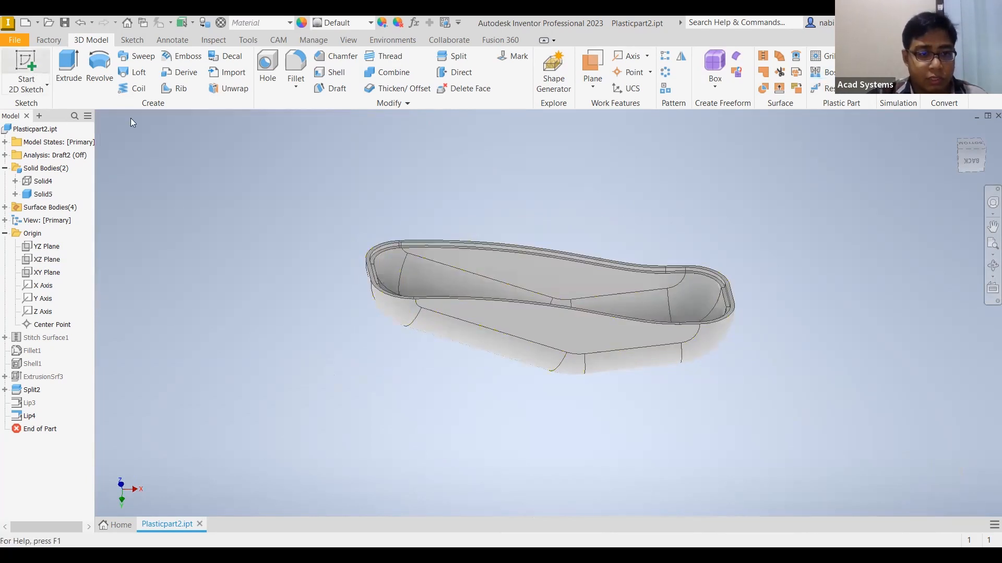
click(49, 264)
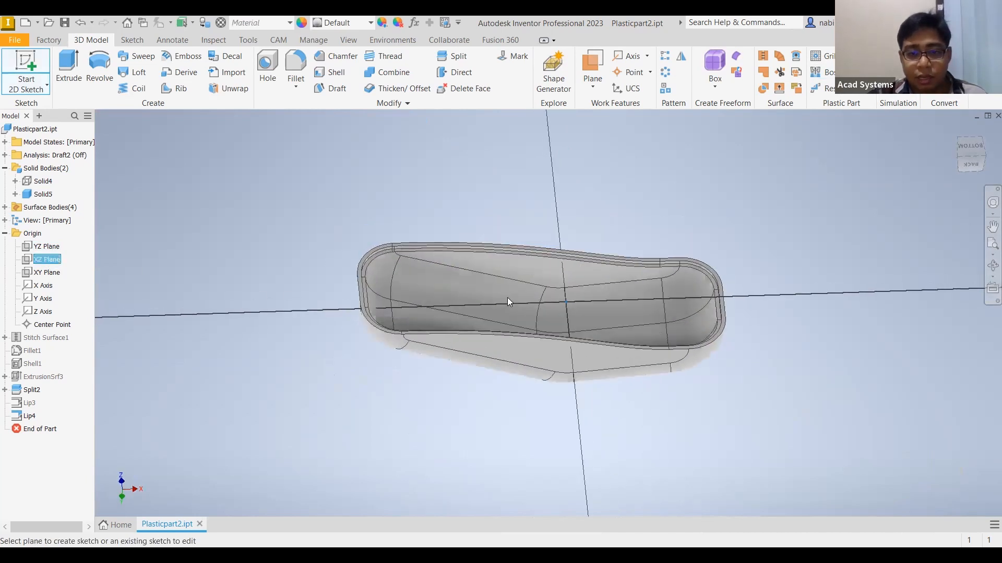
click(220, 89)
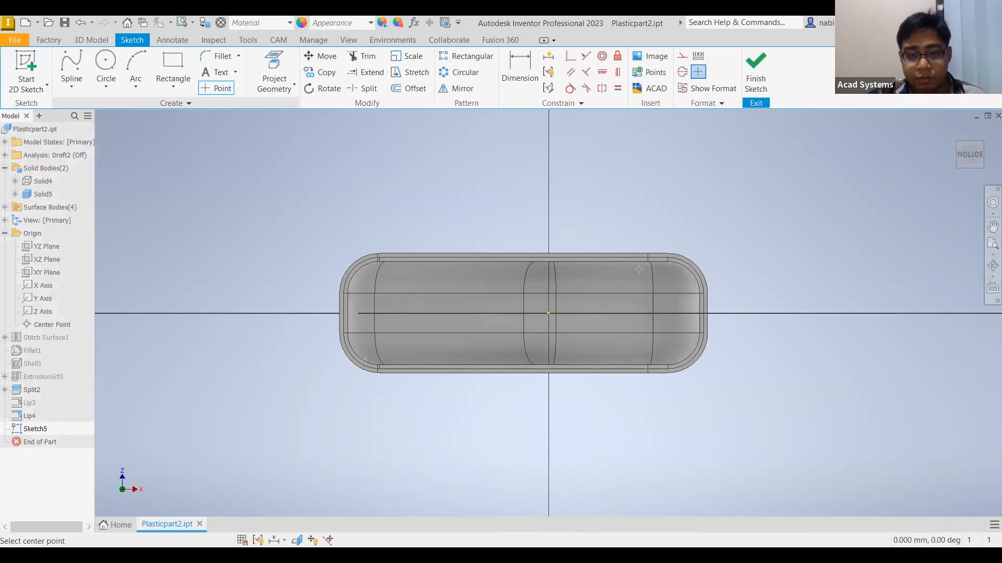
click(548, 313)
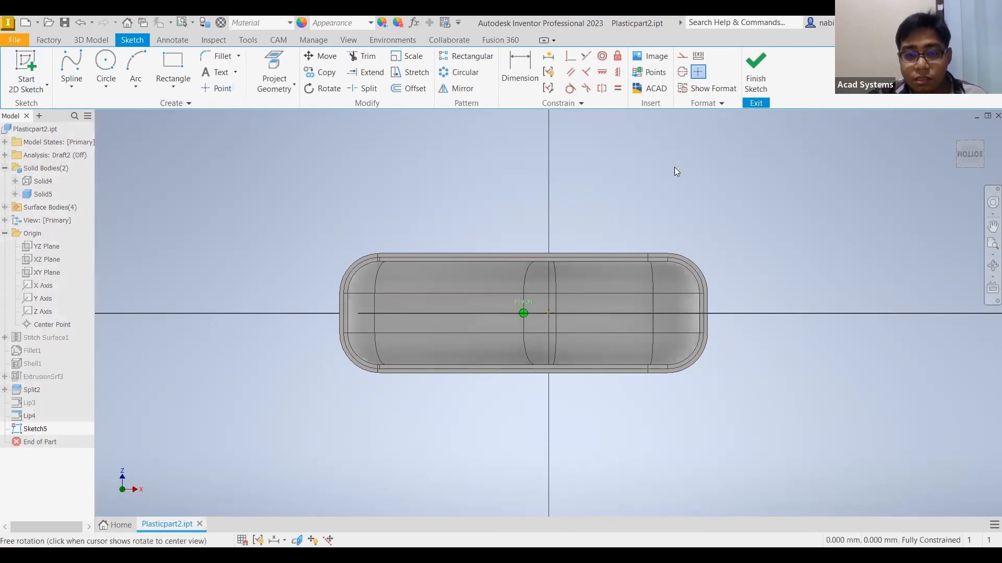
click(766, 67)
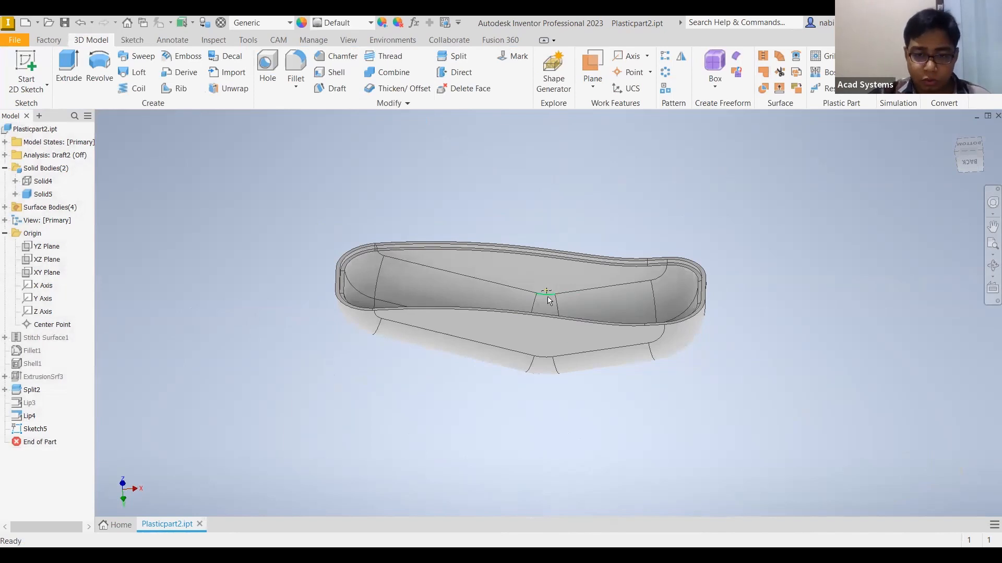
Create a thread-type boss inside the upper half Solid5, placed from the sketched center point.
scroll(548, 300, up, 3)
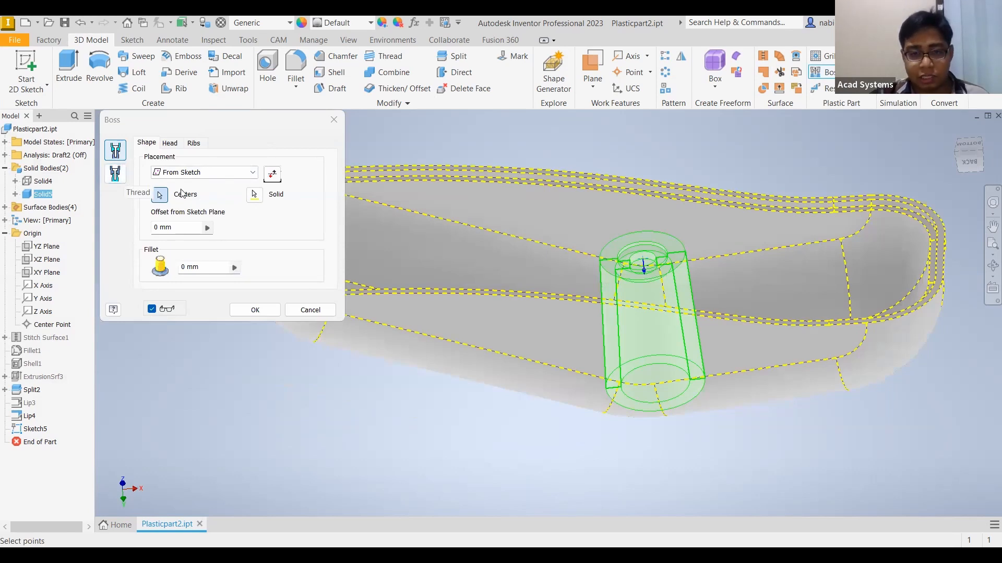
click(985, 167)
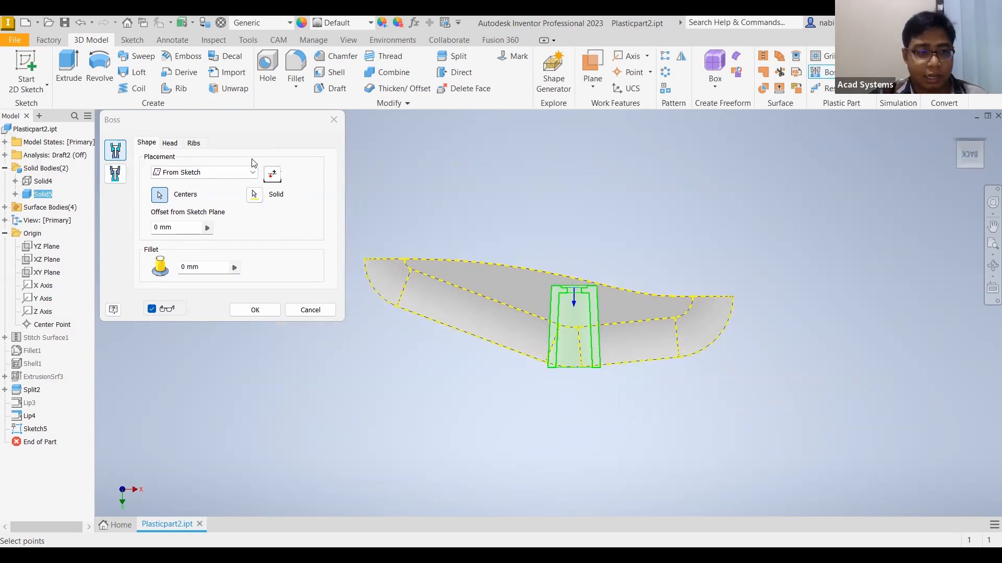
click(116, 177)
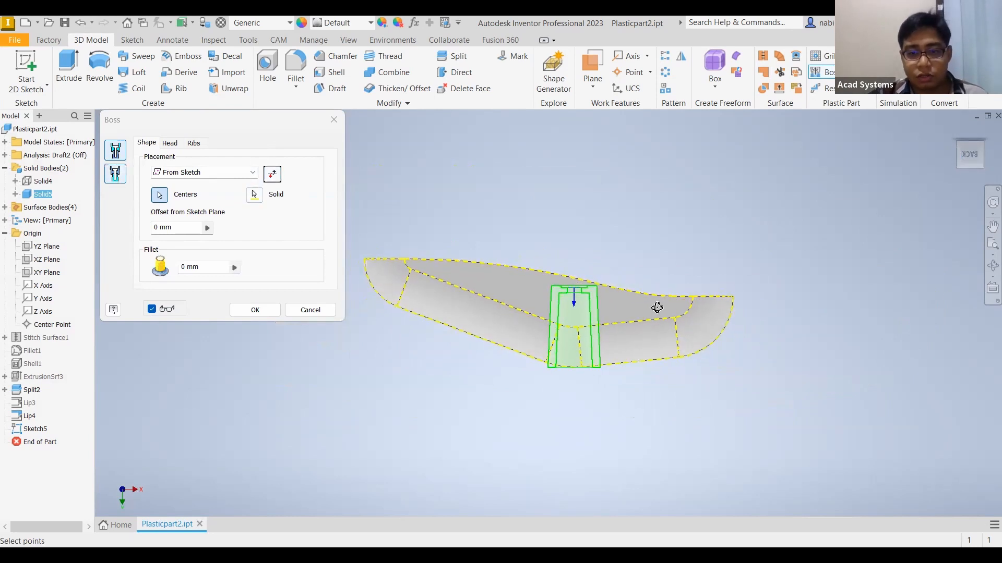
shift+middle_drag(575, 298, 573, 277)
scroll(584, 323, up, 10)
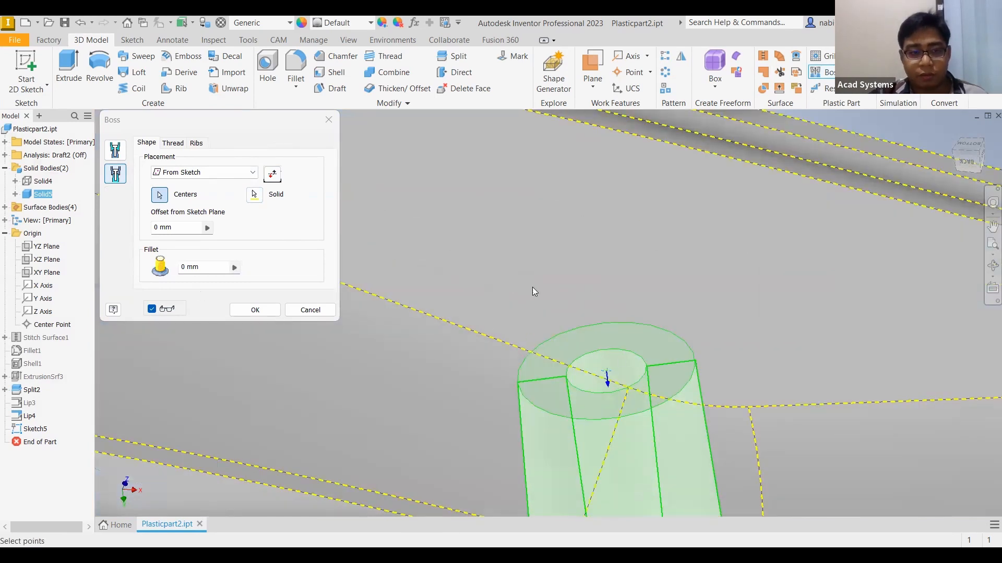
scroll(532, 291, down, 6)
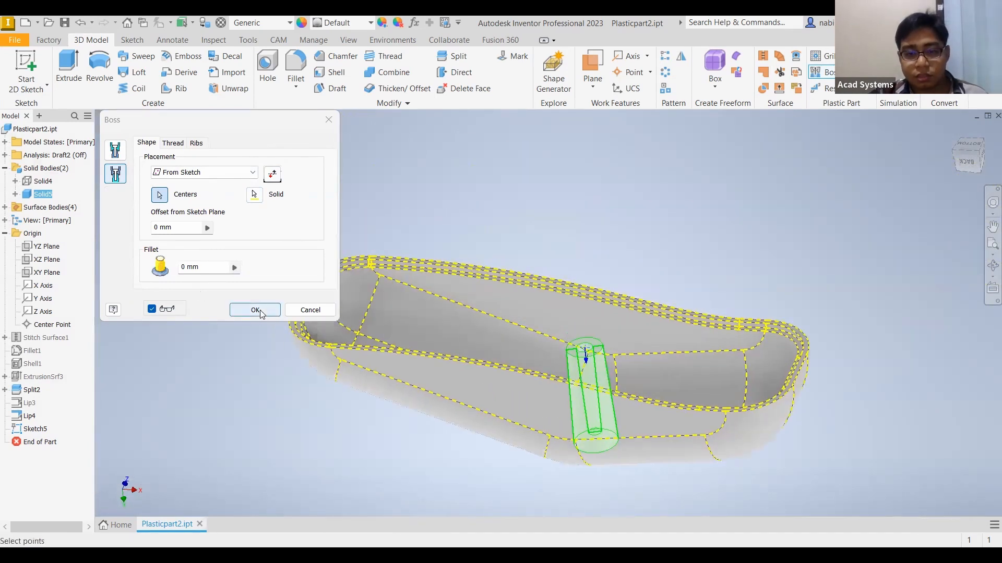
shift+middle_drag(547, 382, 551, 400)
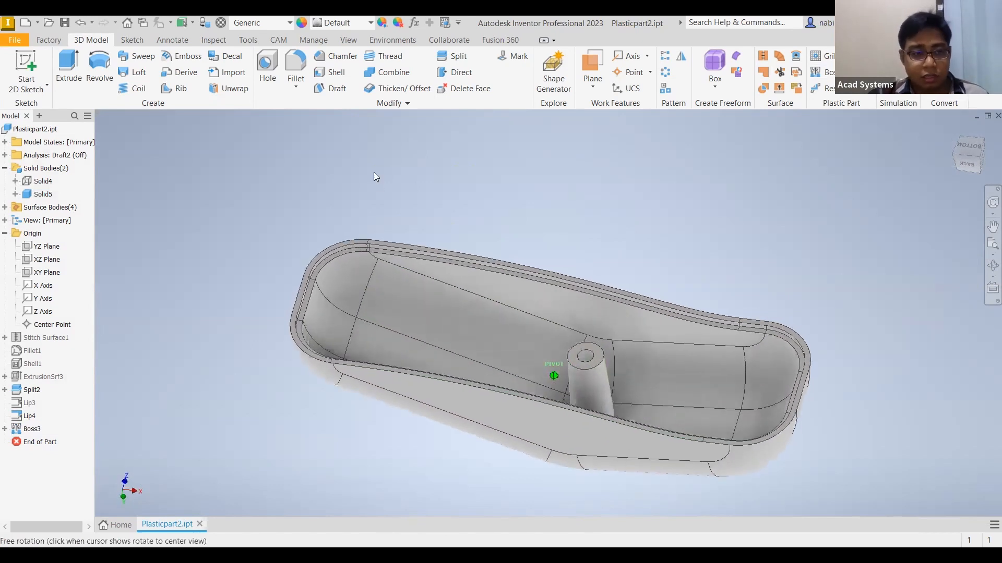
Isolate the lower body Solid4 by hiding Solid5, exposing the lower half's interior.
right_click(44, 188)
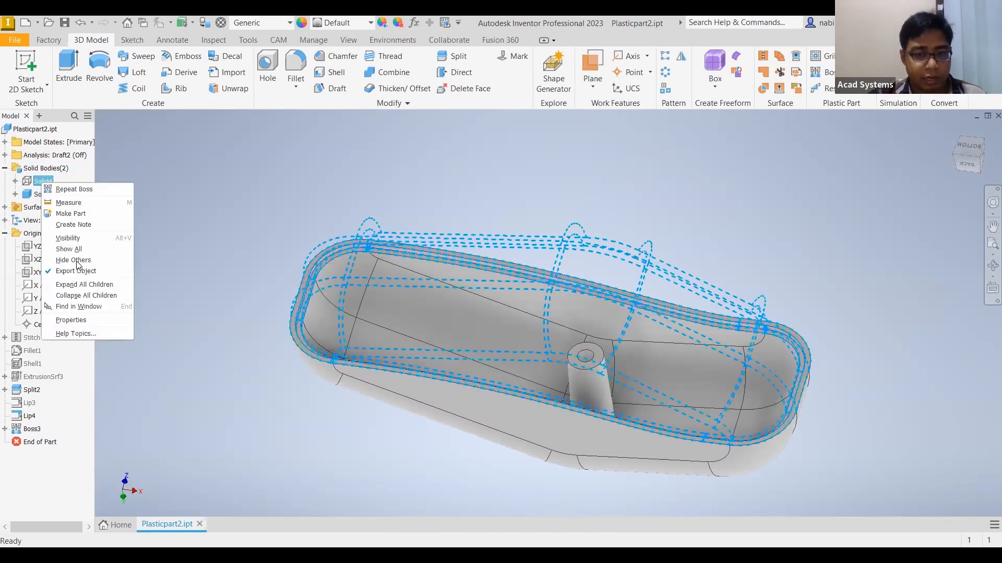
shift+middle_drag(409, 275, 432, 204)
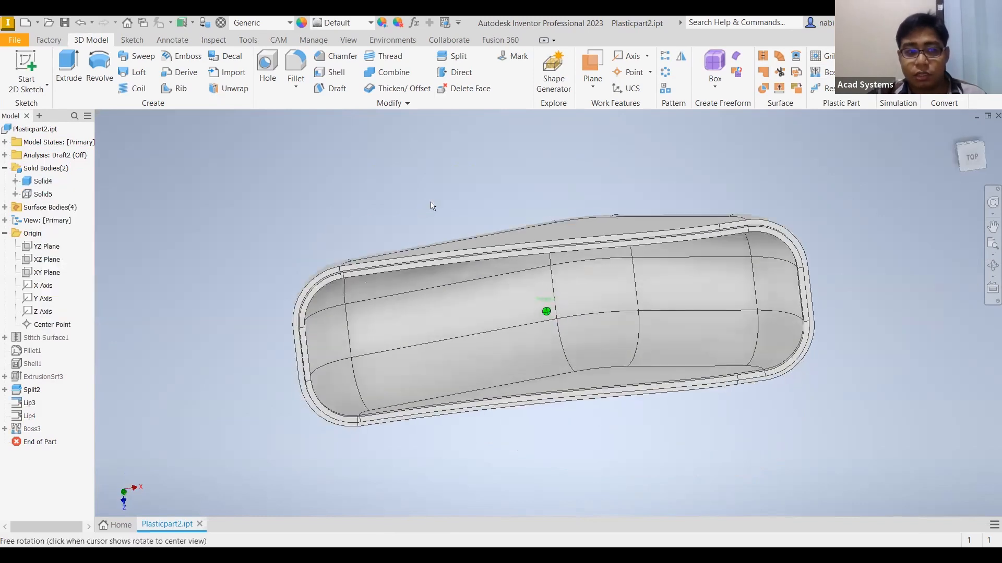
shift+middle_drag(201, 257, 258, 266)
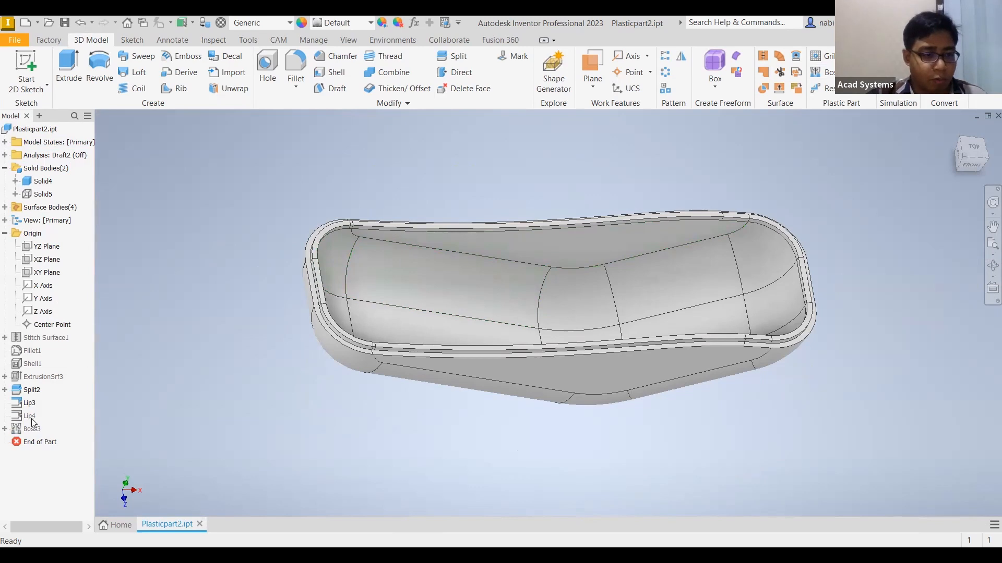
Share Sketch5 from the Boss3 feature so its center point can be reused.
click(4, 429)
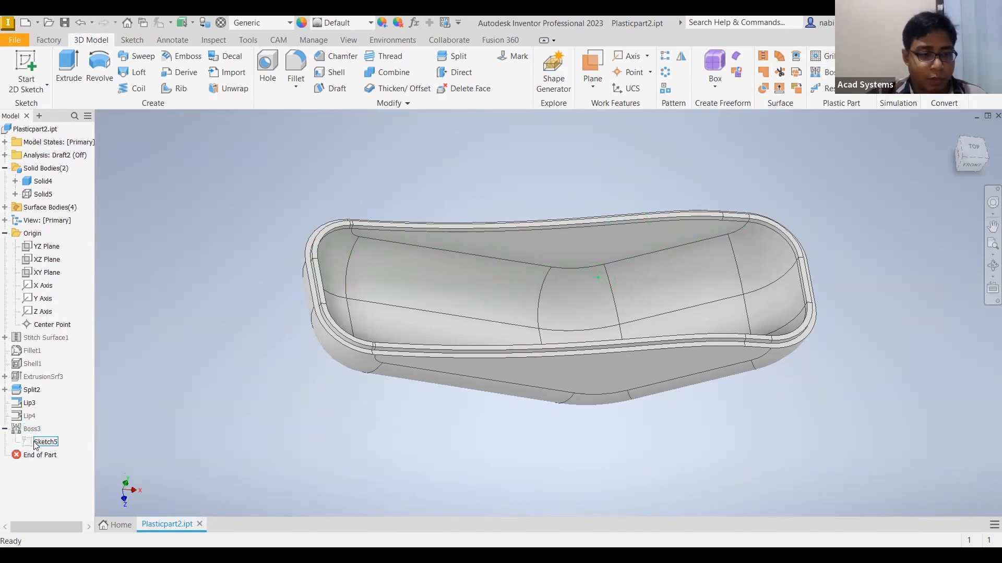
click(35, 444)
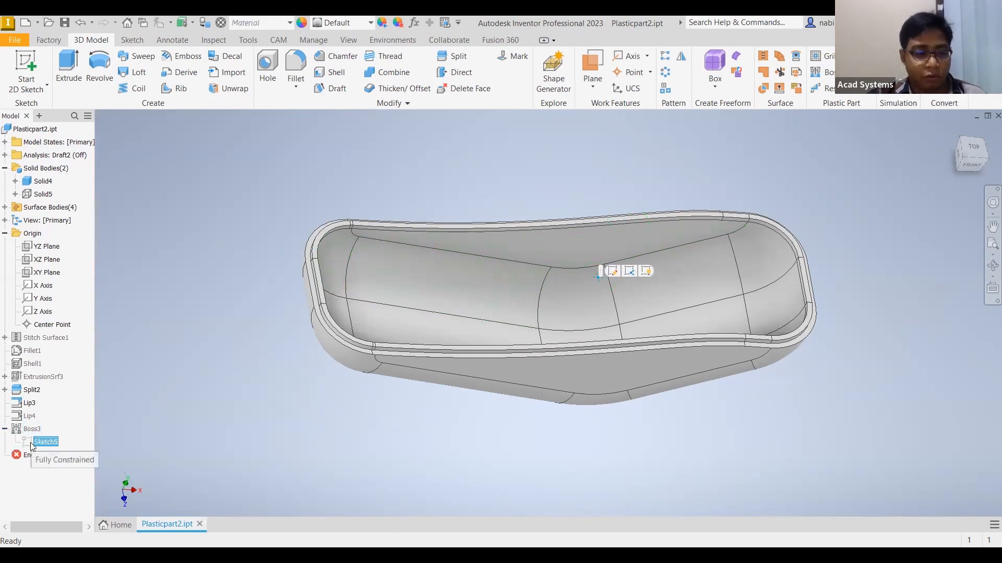
right_click(31, 443)
click(75, 386)
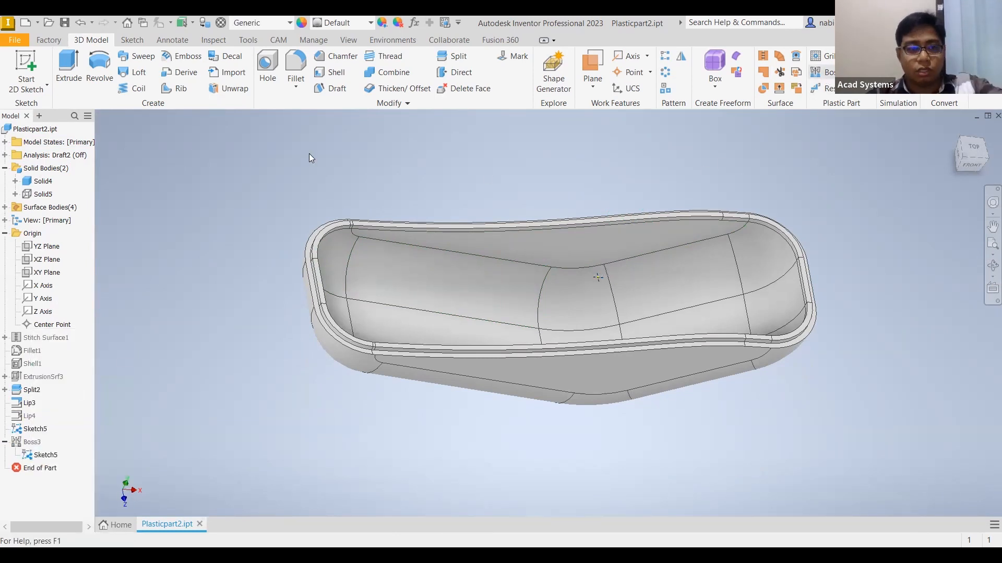
Create a head-type boss on the lower half Solid4 from the shared sketch point, and inspect it from outside and inside.
click(115, 151)
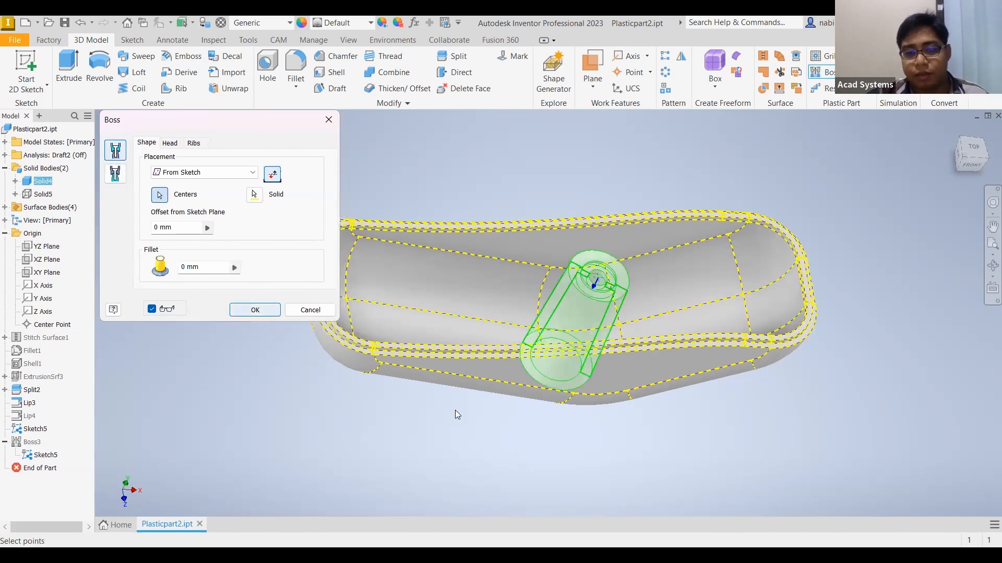
shift+middle_drag(499, 315, 593, 264)
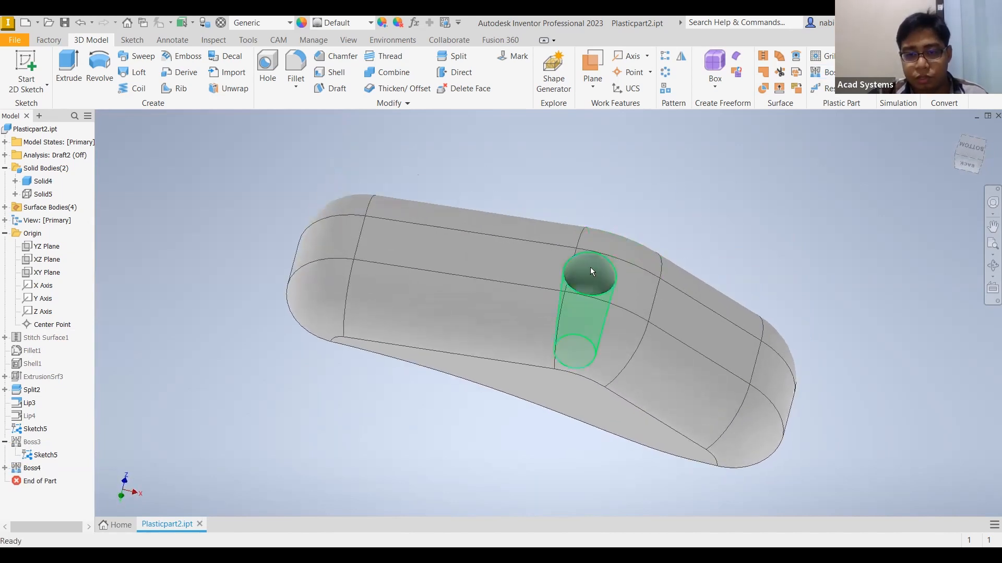
shift+middle_drag(586, 307, 94, 204)
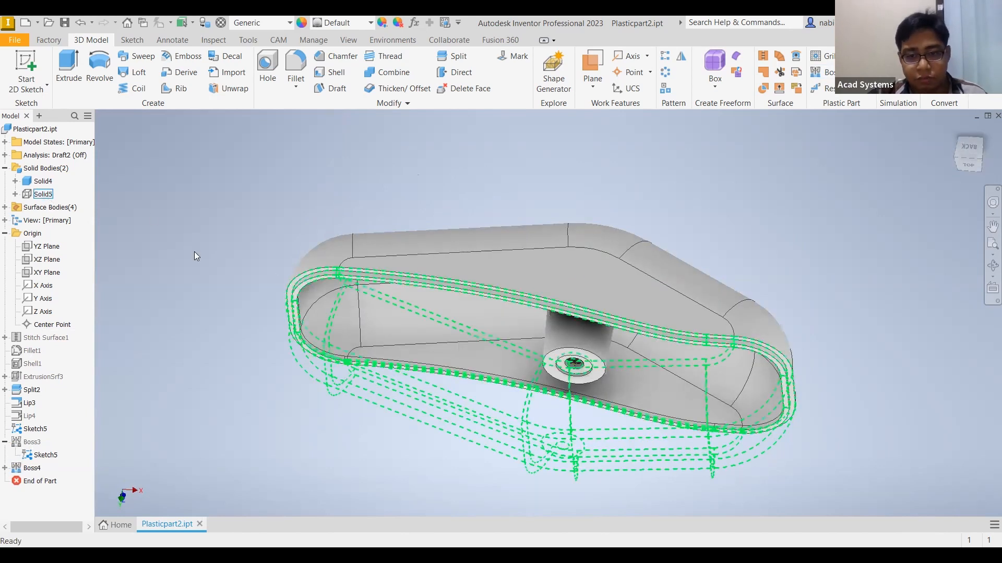
Make the lower-half body Solid5 visible again so both halves of the part are displayed together.
click(47, 194)
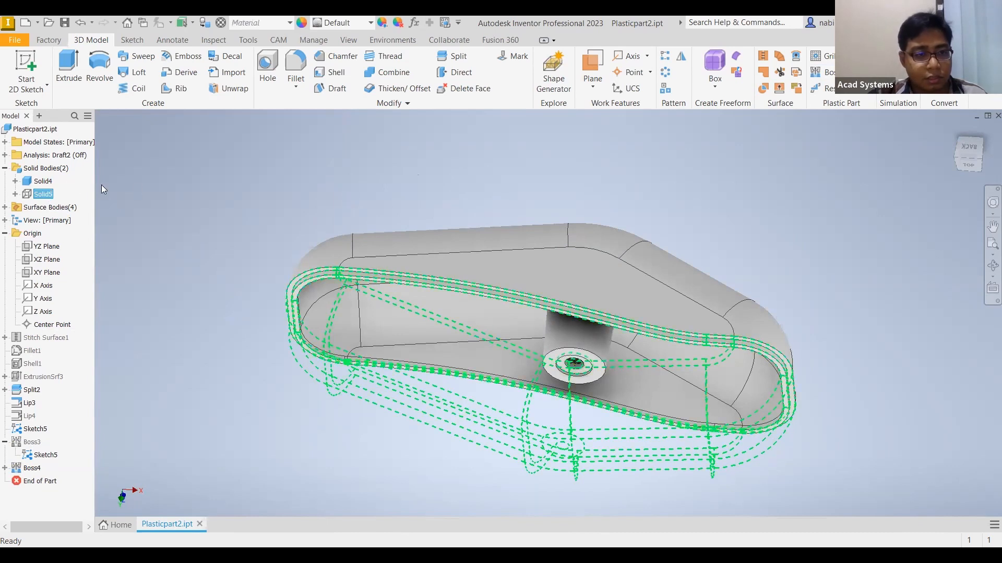
mouse_move(572, 251)
shift+middle_down()
mouse_move(581, 329)
mouse_move(347, 270)
mouse_move(289, 266)
mouse_move(323, 203)
mouse_move(681, 225)
mouse_move(669, 286)
mouse_move(615, 264)
mouse_move(555, 286)
shift+middle_up()
key(ctrl+z)
scroll(670, 287, up, 3)
scroll(648, 291, down, 5)
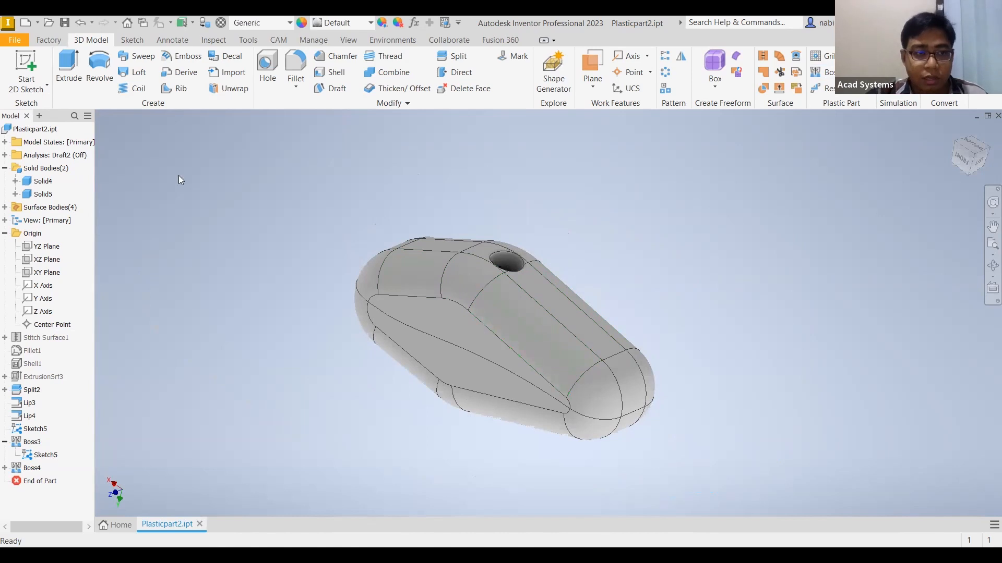
Apply the Light Red appearance to the body Solid4.
click(46, 181)
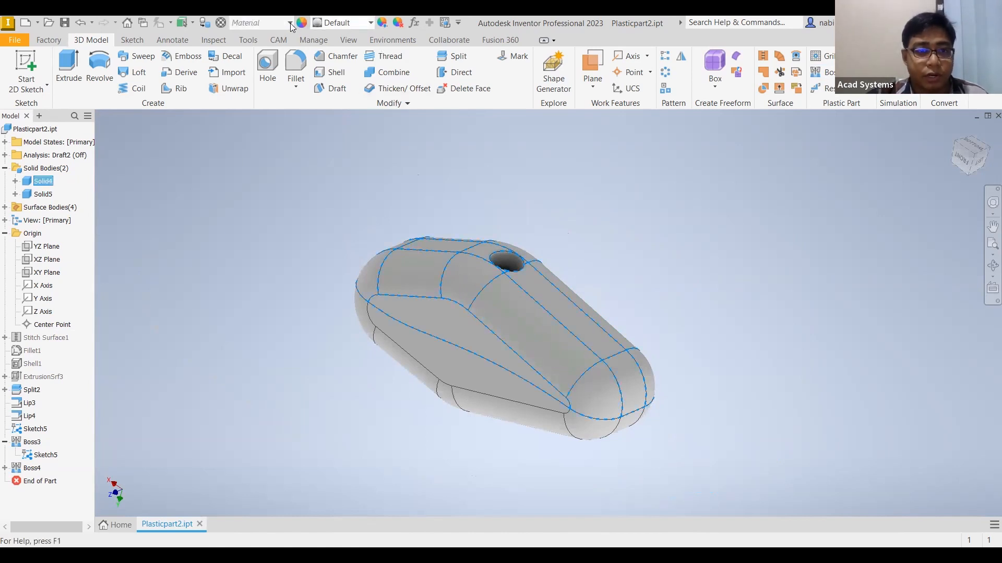
click(370, 22)
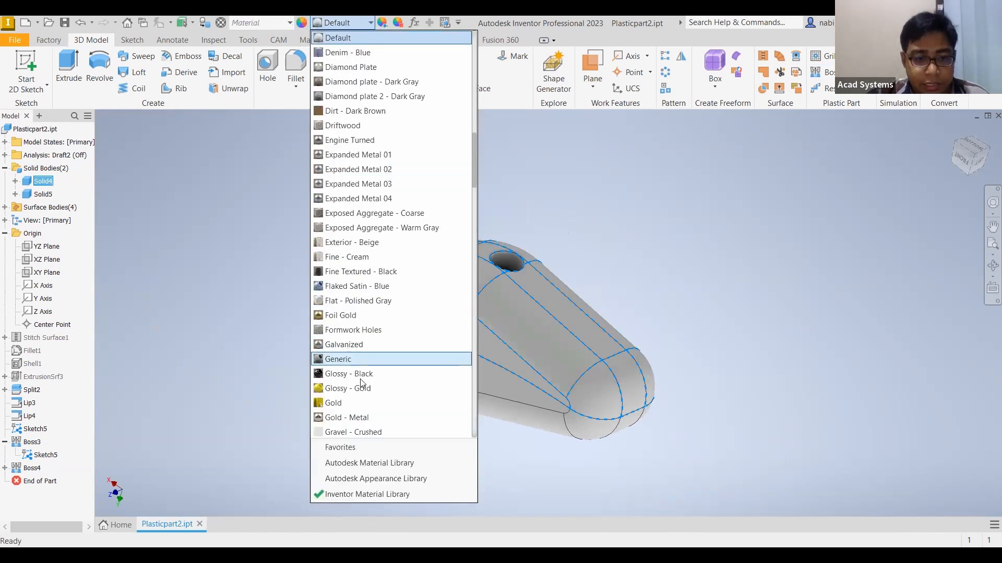
scroll(365, 365, down, 9)
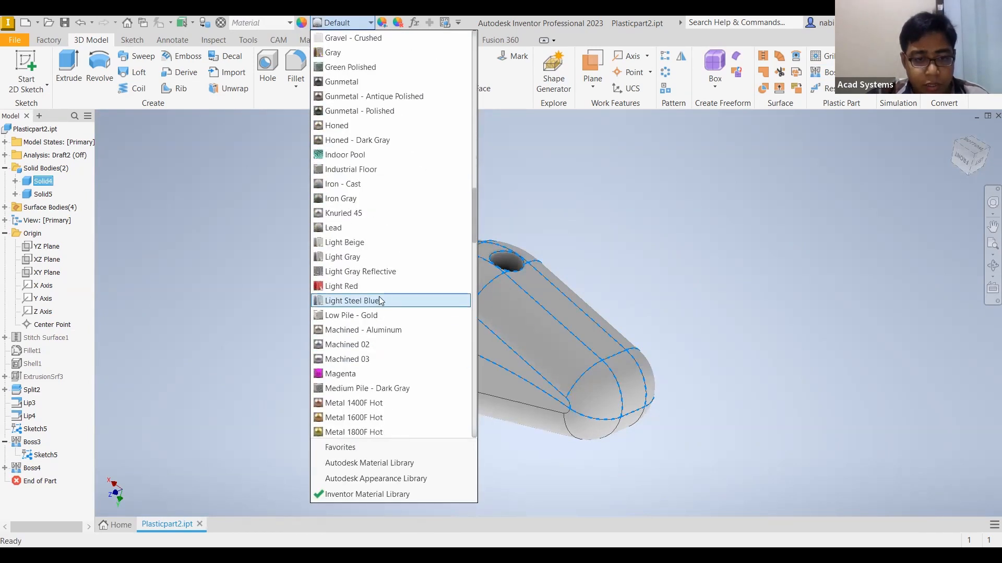
click(375, 285)
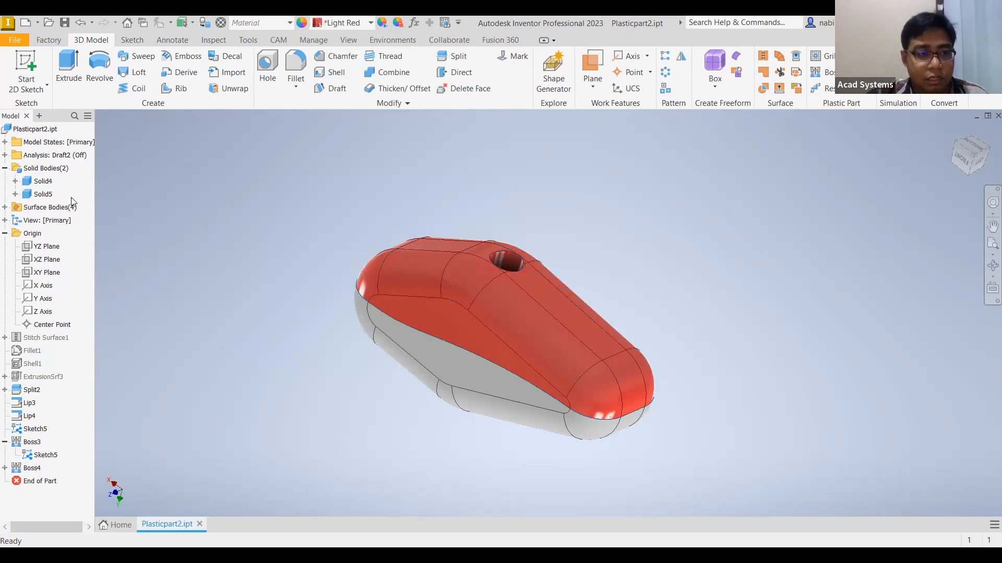
Apply the Gold appearance to the body Solid5.
click(44, 194)
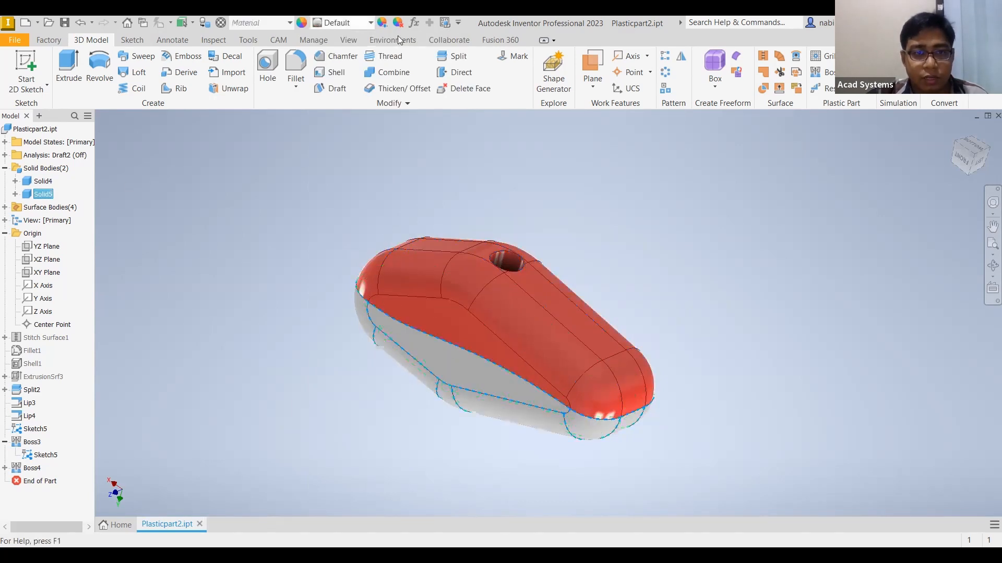
click(366, 23)
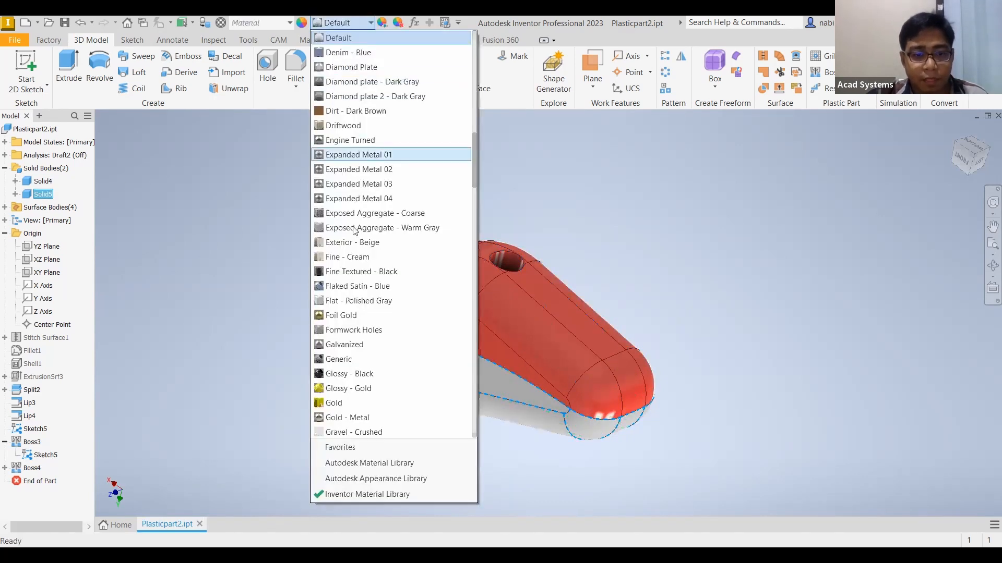
click(370, 402)
mouse_move(546, 287)
shift+middle_down()
mouse_move(505, 291)
mouse_move(579, 306)
mouse_move(673, 284)
mouse_move(762, 308)
shift+middle_up()
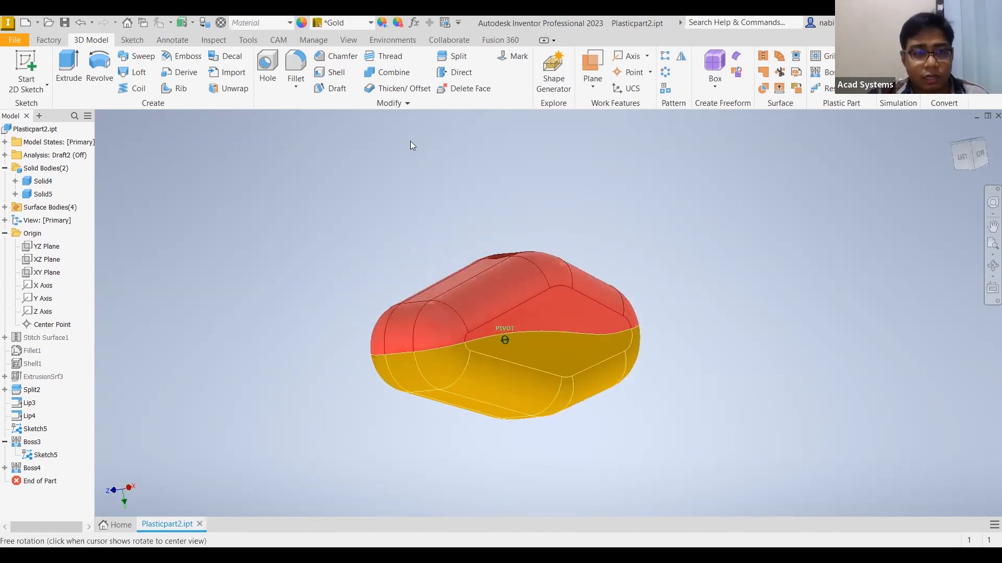
Examine the mating bosses and lip inside the part with a half section view offset -5.250 mm from the flat side face, then end sectioning.
mouse_move(346, 40)
shift+middle_down()
mouse_move(193, 77)
mouse_move(559, 236)
mouse_move(515, 344)
shift+middle_up()
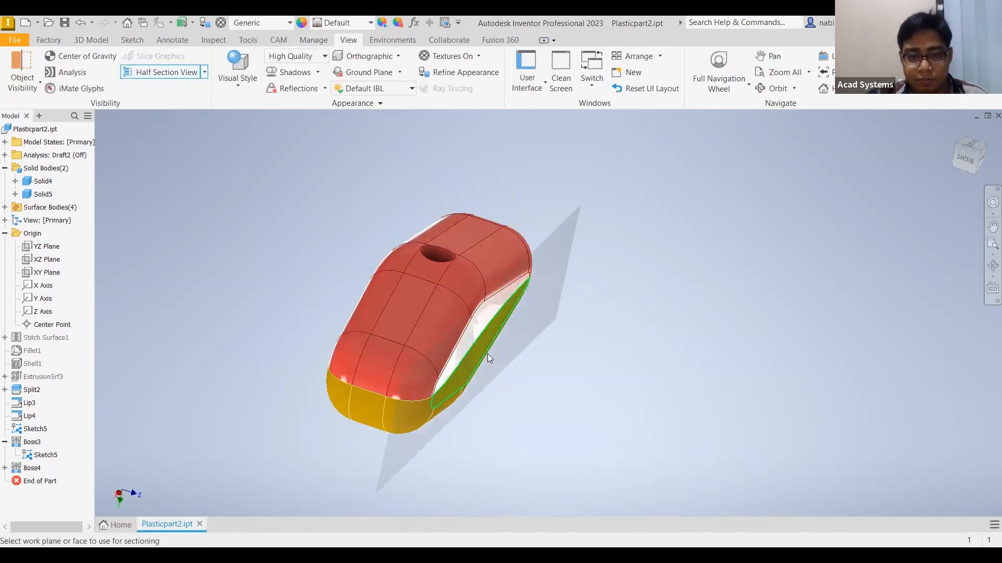
click(476, 345)
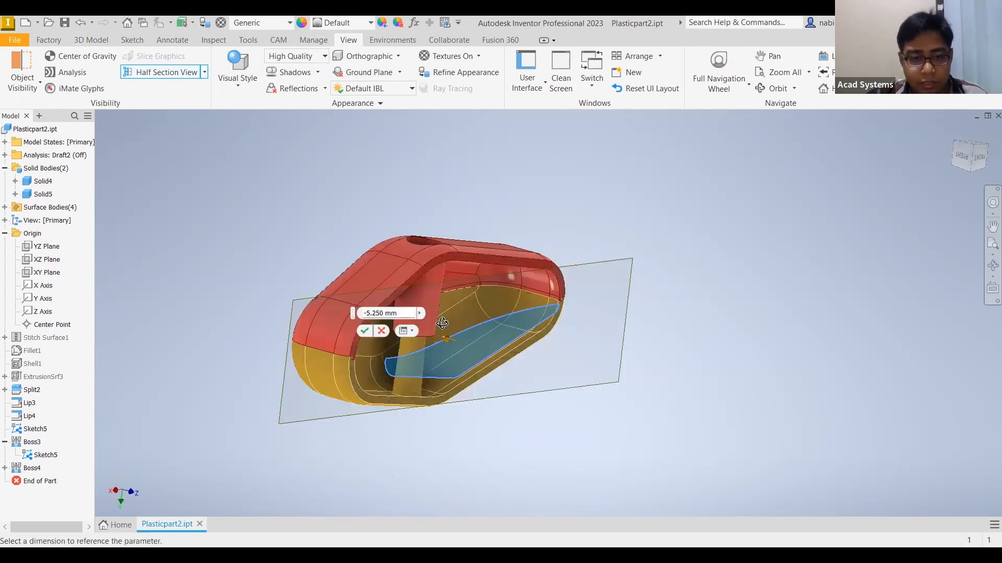
shift+middle_drag(418, 316, 327, 223)
scroll(308, 260, down, 3)
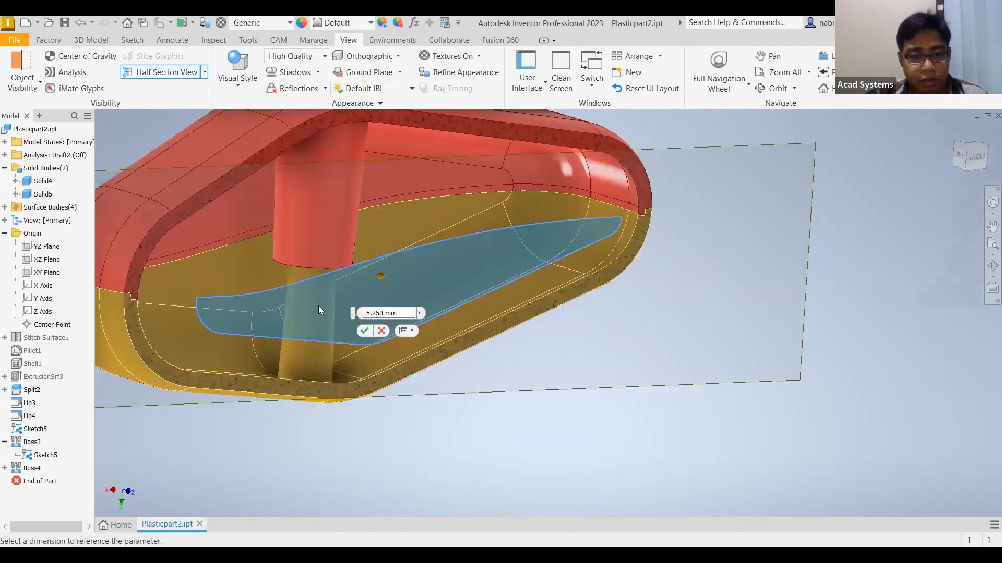
scroll(318, 298, down, 3)
scroll(319, 289, up, 5)
middle_drag(563, 337, 571, 366)
middle_drag(447, 345, 591, 363)
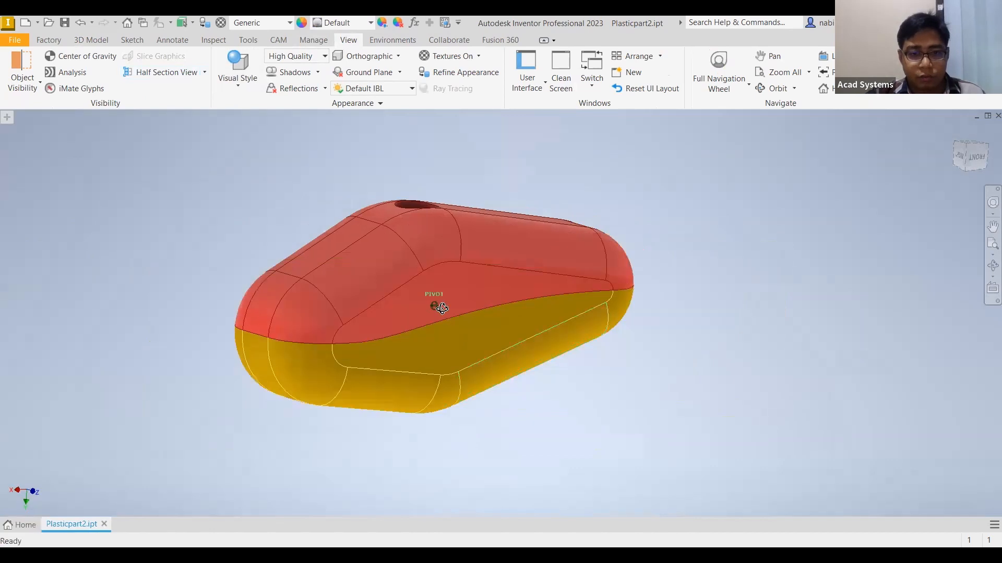
Check the coloured two-body part from several directions and save Plasticpart2.ipt.
shift+middle_drag(386, 347, 543, 206)
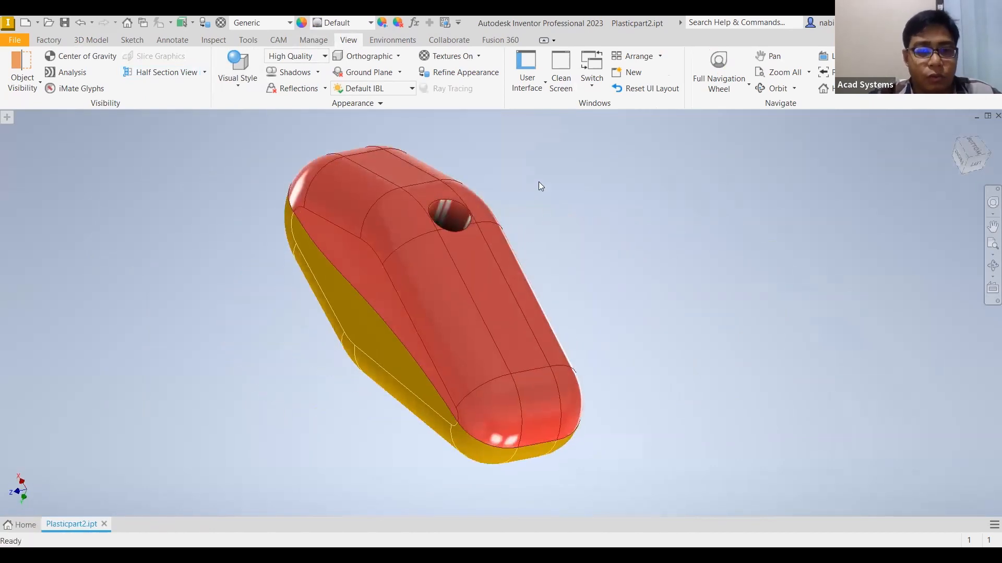
middle_drag(430, 184, 514, 194)
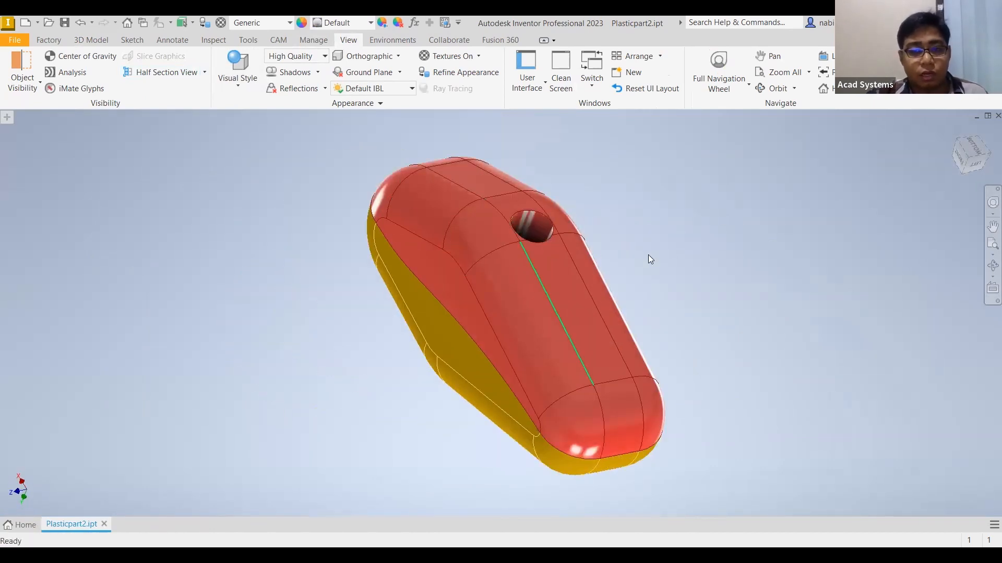
click(966, 158)
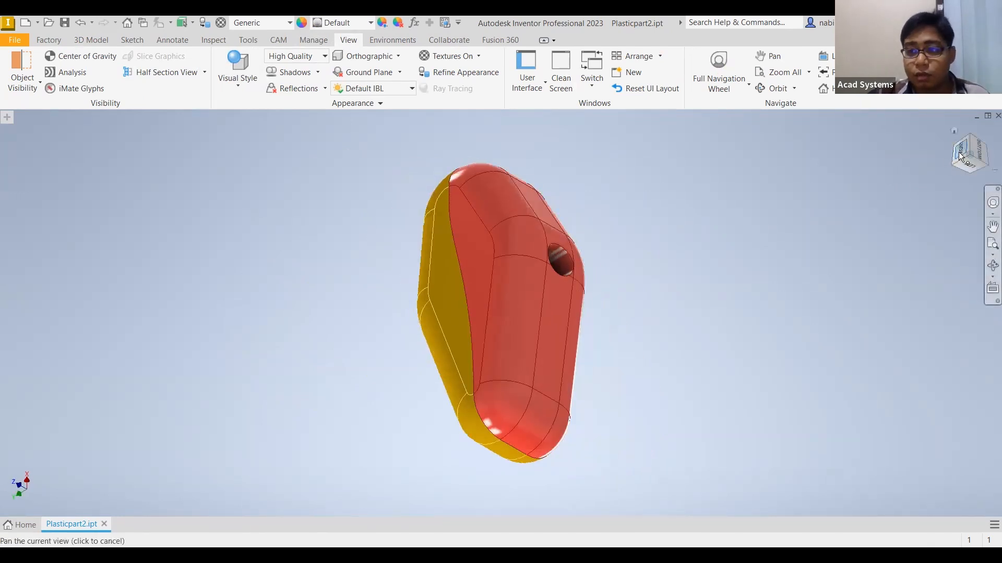
click(986, 140)
click(987, 140)
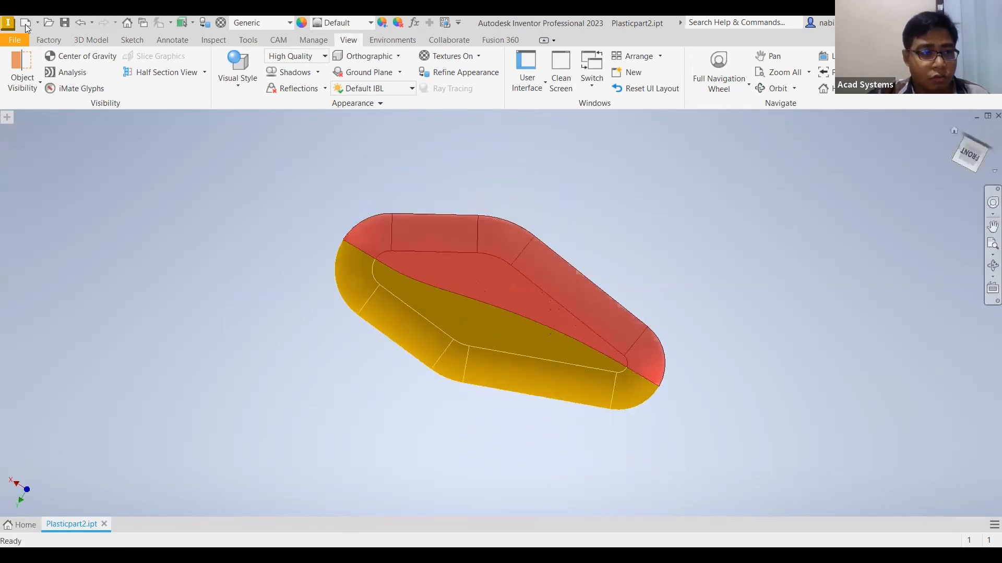
click(64, 24)
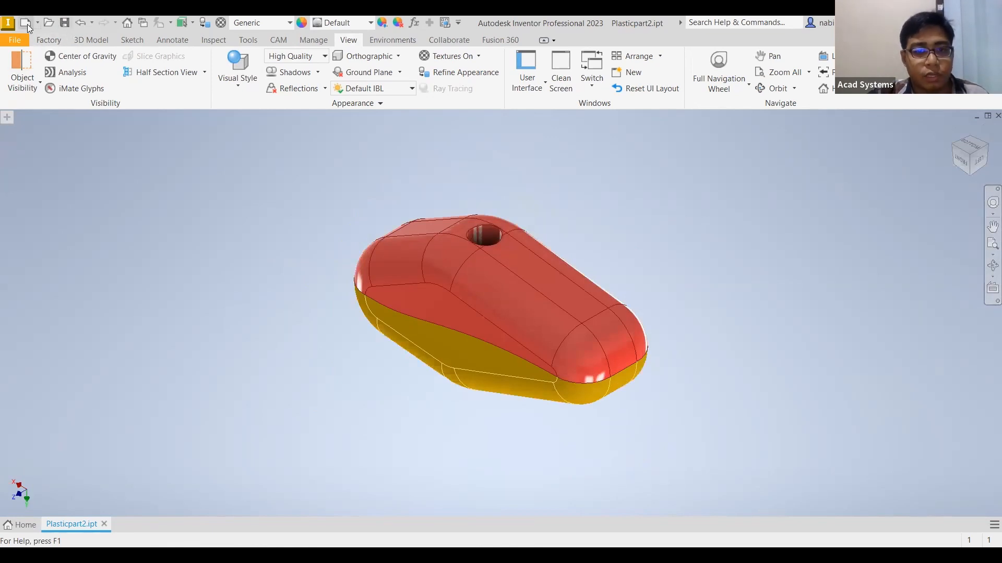
Create a new mold design assembly from the metric Mold Design (mm).iam template, named Mold Design1.iam in the default location.
key(ctrl+n)
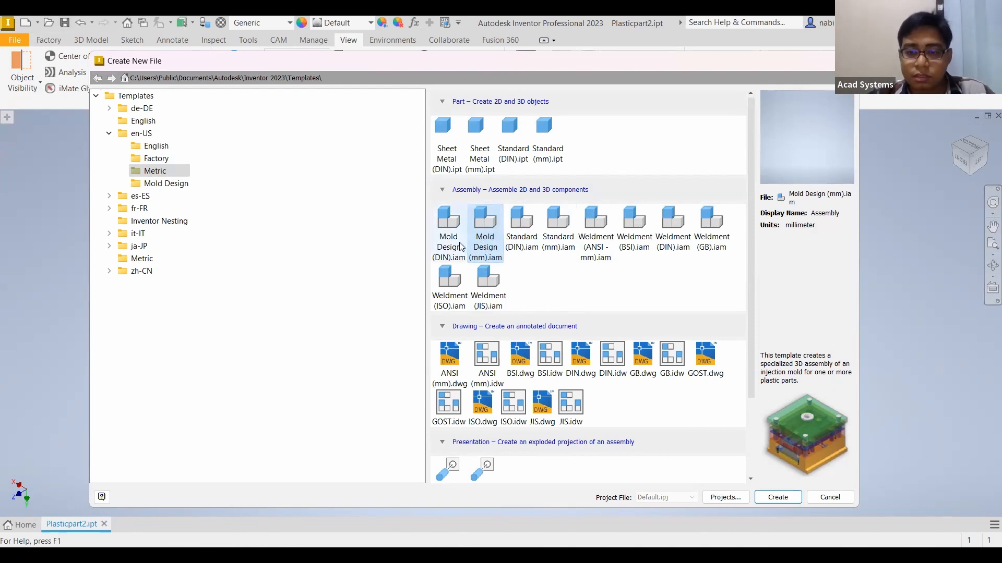
click(786, 498)
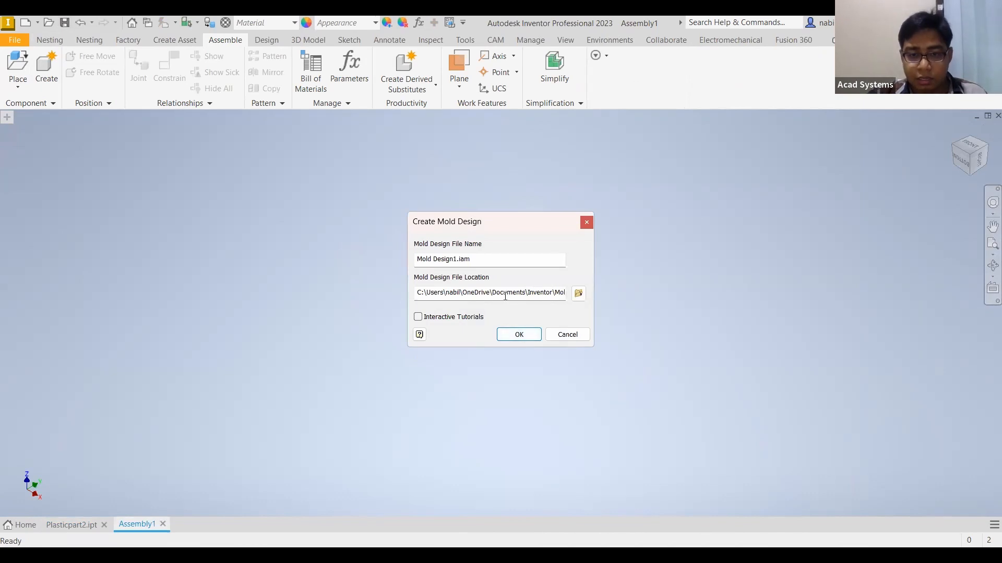
drag(515, 292, 569, 293)
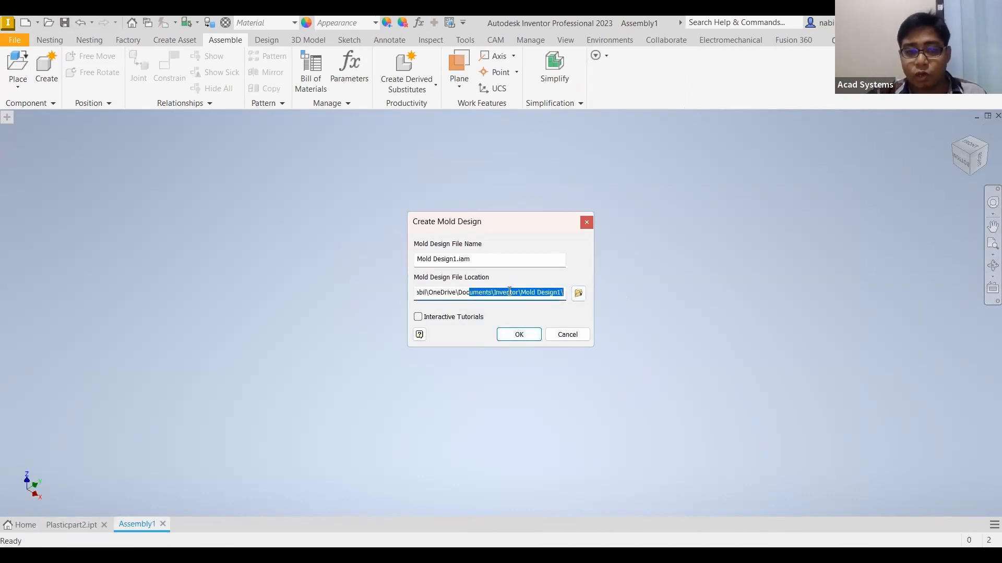
click(519, 335)
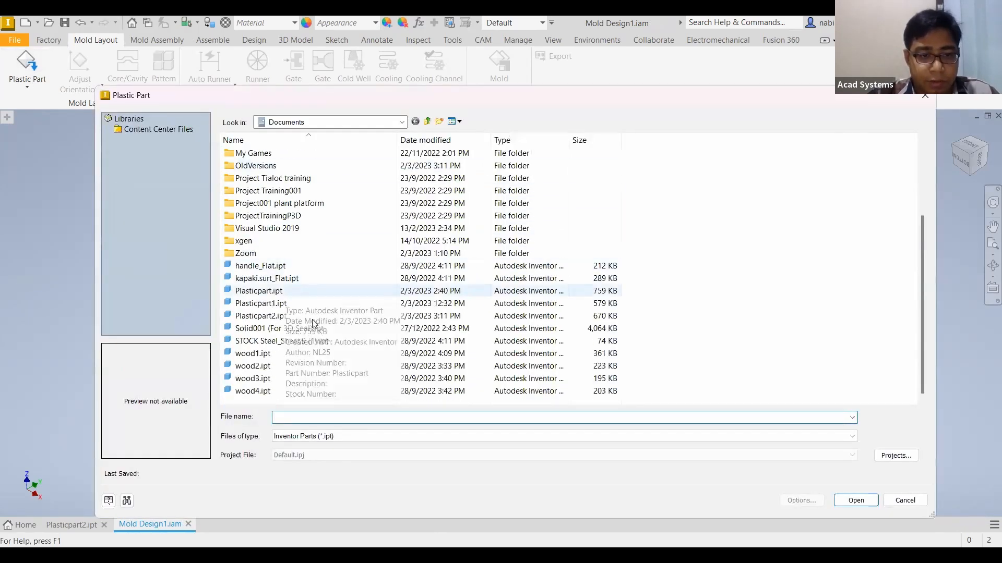
Insert Plasticpart2.ipt as a plastic part in the mold design, deriving only Solid4 and excluding Solid5.
click(261, 316)
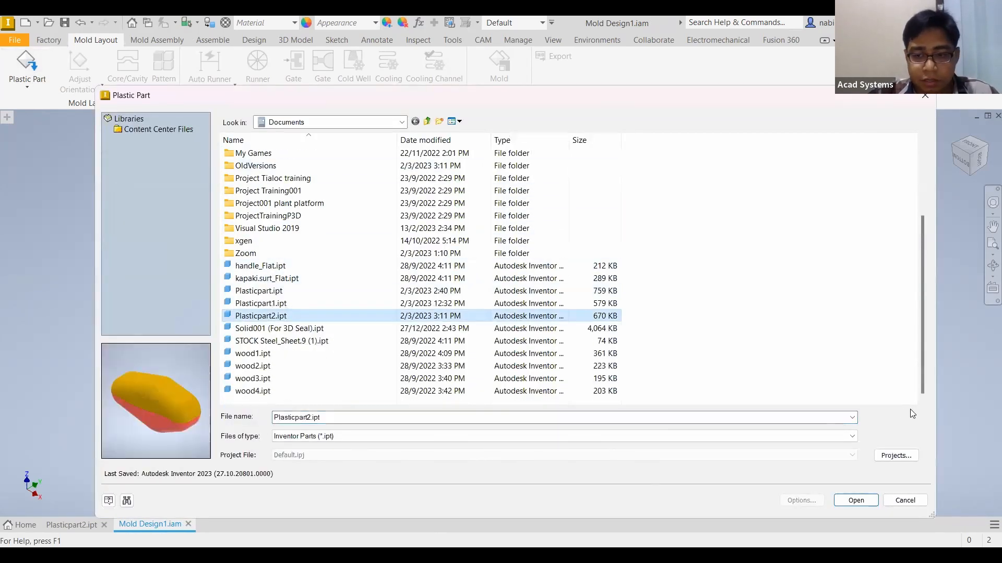
click(856, 502)
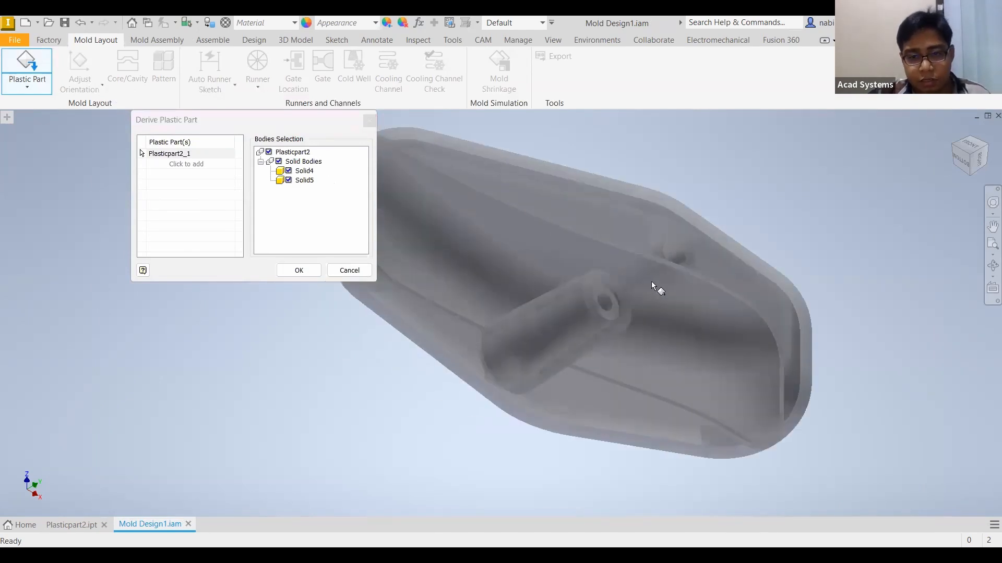
mouse_move(606, 285)
shift+middle_down()
mouse_move(421, 236)
mouse_move(532, 228)
mouse_move(328, 203)
shift+middle_up()
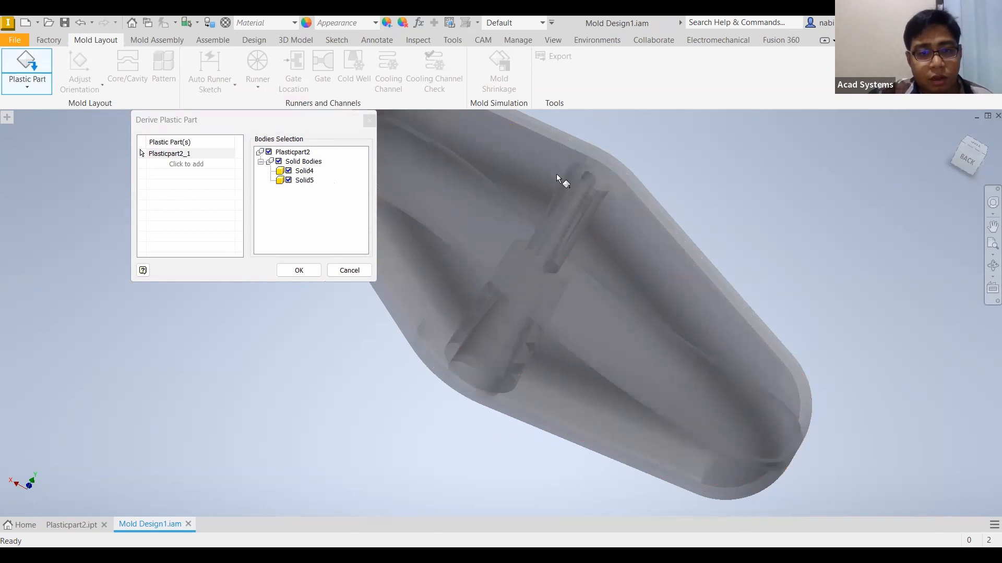
click(478, 243)
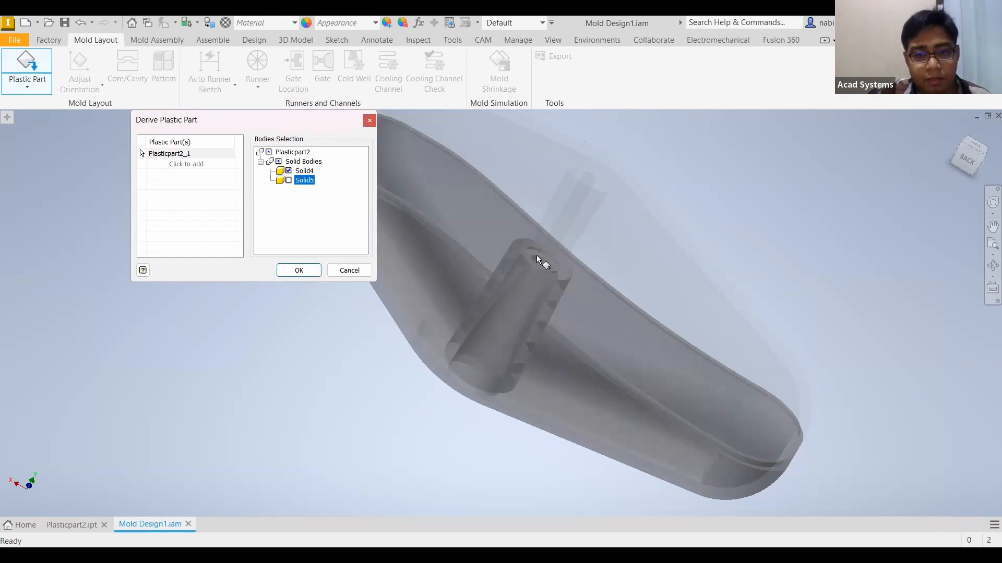
shift+middle_drag(571, 289, 477, 243)
shift+middle_drag(492, 100, 372, 280)
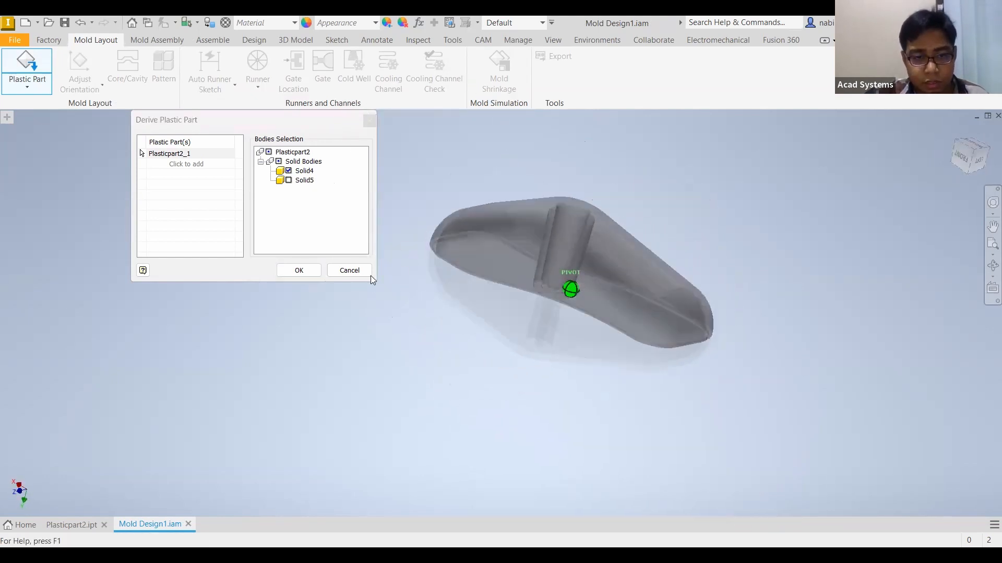
click(301, 270)
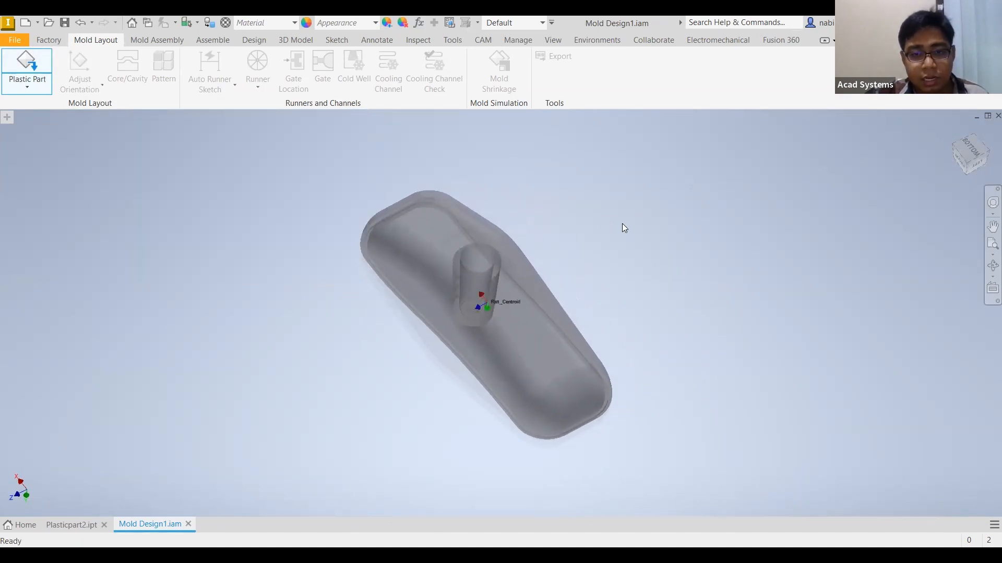
mouse_move(682, 271)
shift+middle_down()
mouse_move(559, 241)
mouse_move(560, 259)
mouse_move(508, 287)
mouse_move(313, 208)
shift+middle_up()
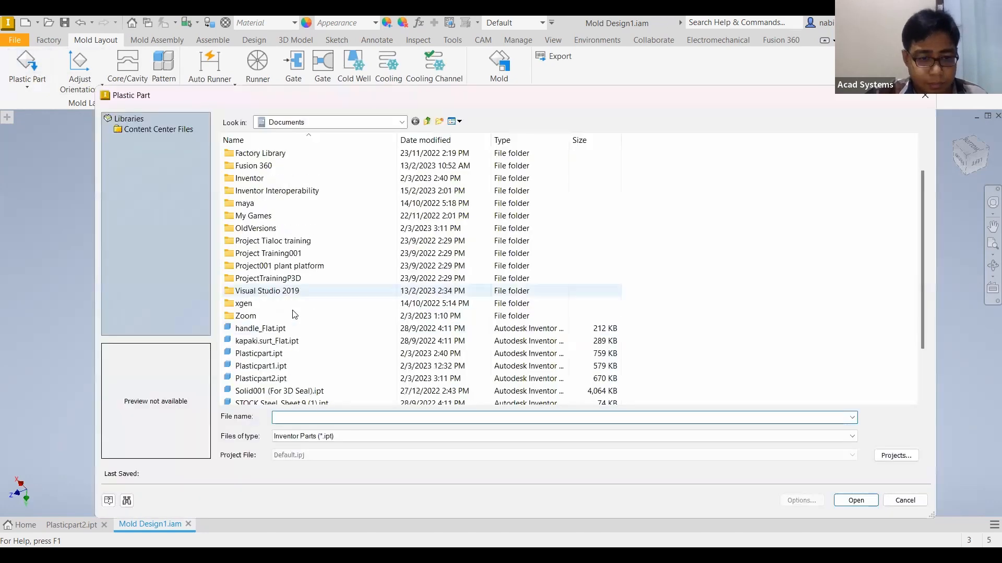
Insert Plasticpart2.ipt as a second plastic part, deriving only Solid5, and place it apart from the first half.
scroll(292, 313, down, 2)
click(261, 316)
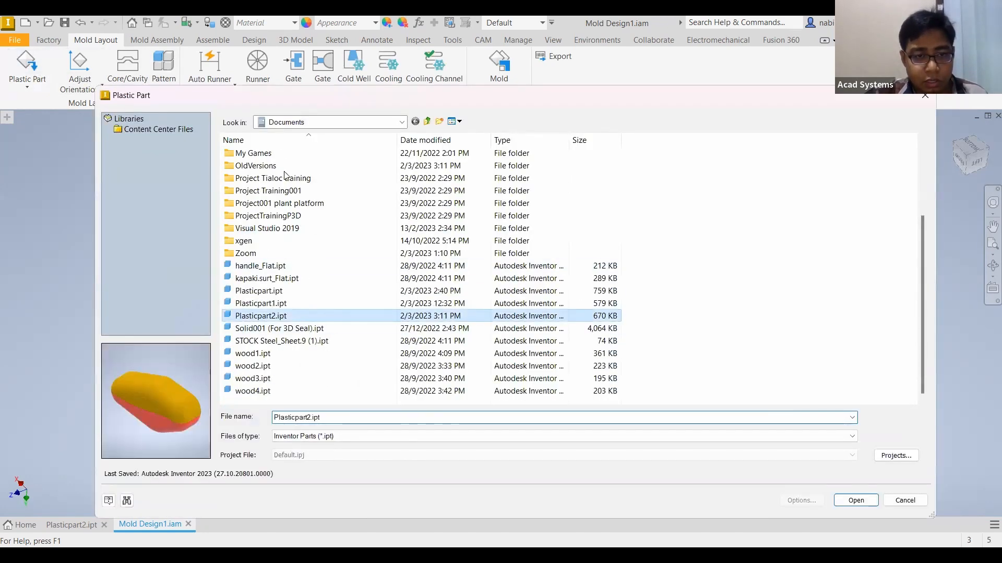
key(Return)
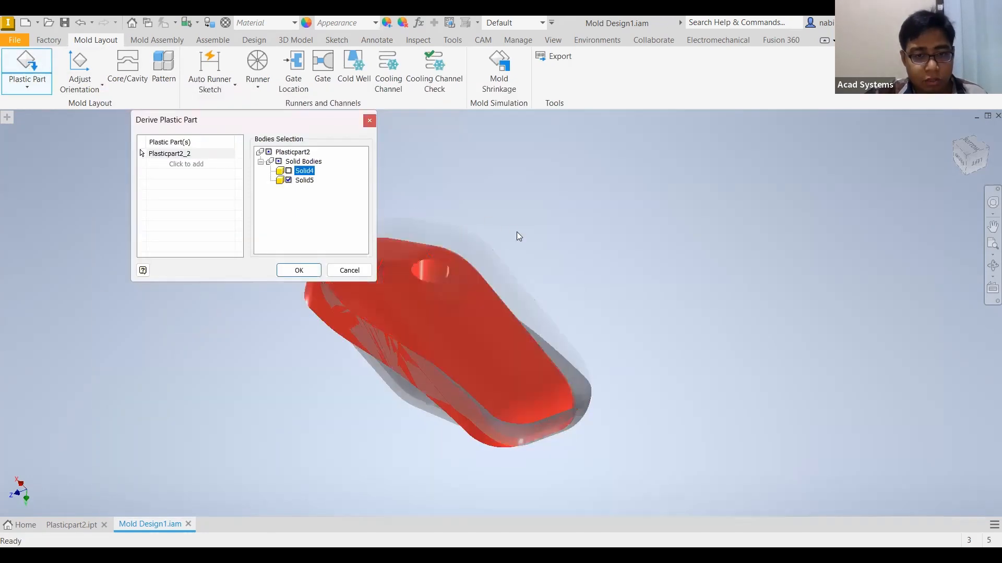
click(308, 182)
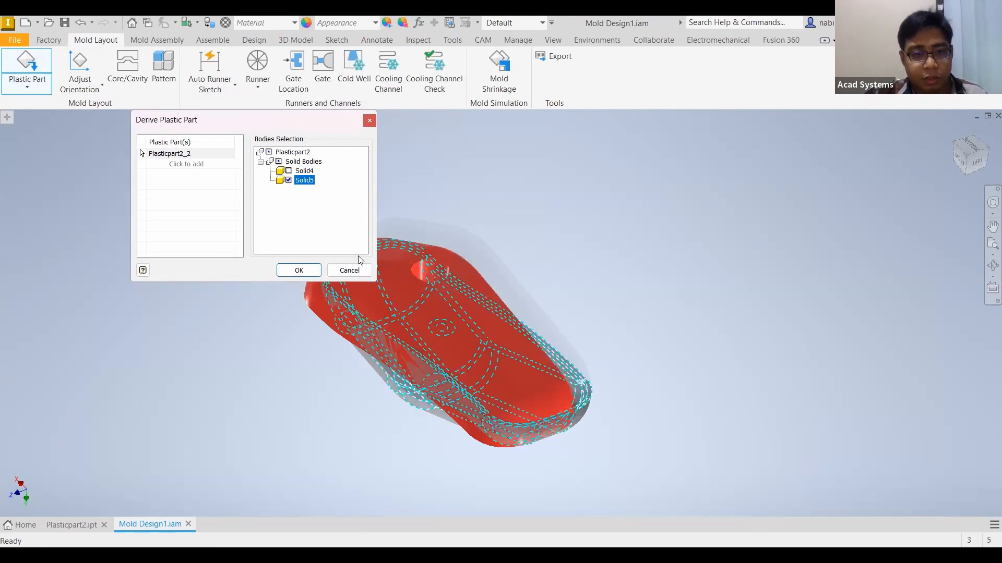
click(317, 271)
click(312, 273)
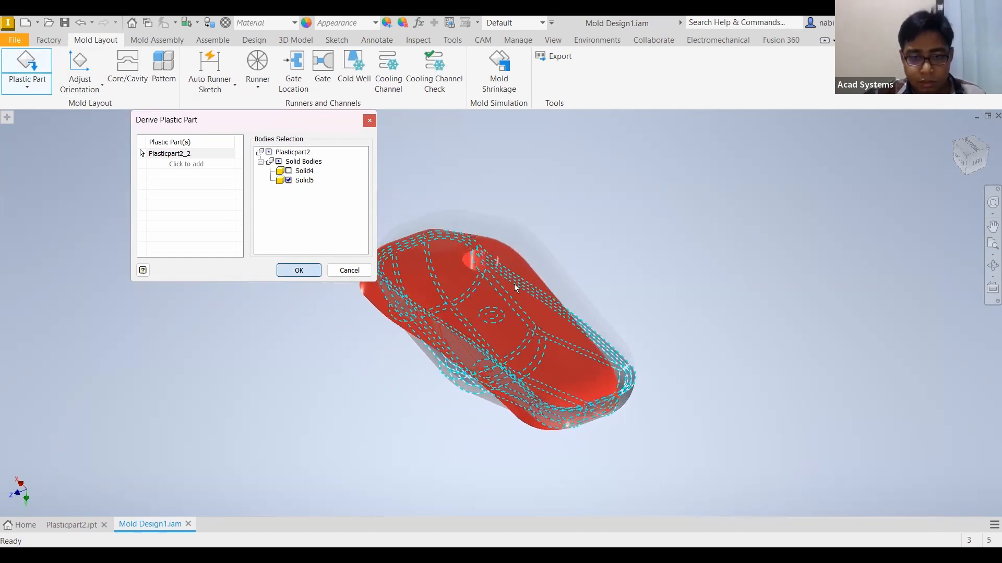
mouse_move(474, 257)
shift+middle_down()
mouse_move(398, 261)
mouse_move(469, 284)
mouse_move(528, 270)
mouse_move(425, 241)
mouse_move(204, 230)
mouse_move(518, 226)
mouse_move(736, 242)
mouse_move(373, 200)
mouse_move(439, 183)
mouse_move(398, 177)
mouse_move(385, 186)
mouse_move(476, 245)
mouse_move(558, 266)
shift+middle_up()
mouse_move(514, 239)
shift+middle_down()
mouse_move(405, 185)
mouse_move(285, 152)
mouse_move(173, 190)
mouse_move(157, 219)
shift+middle_up()
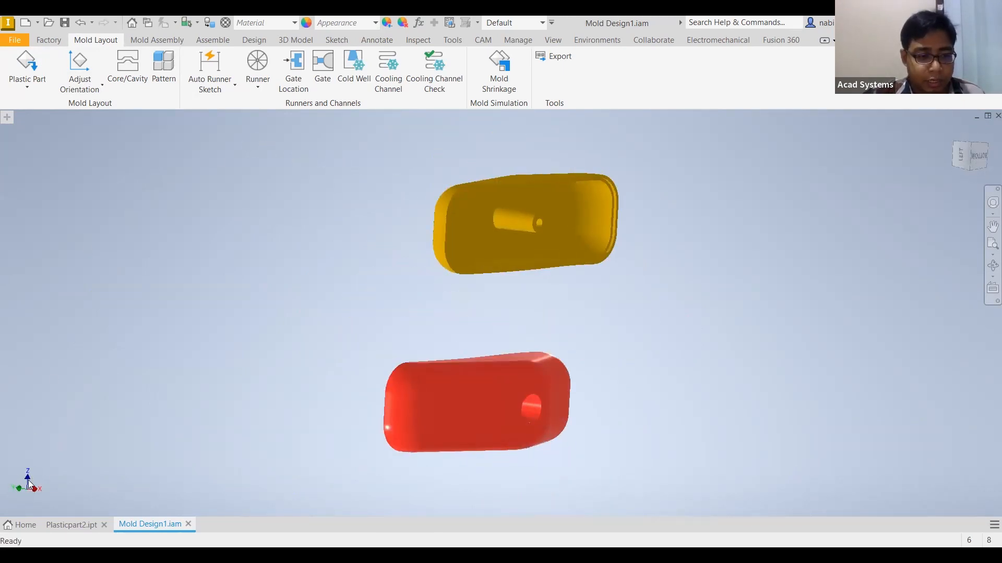
key(alt)
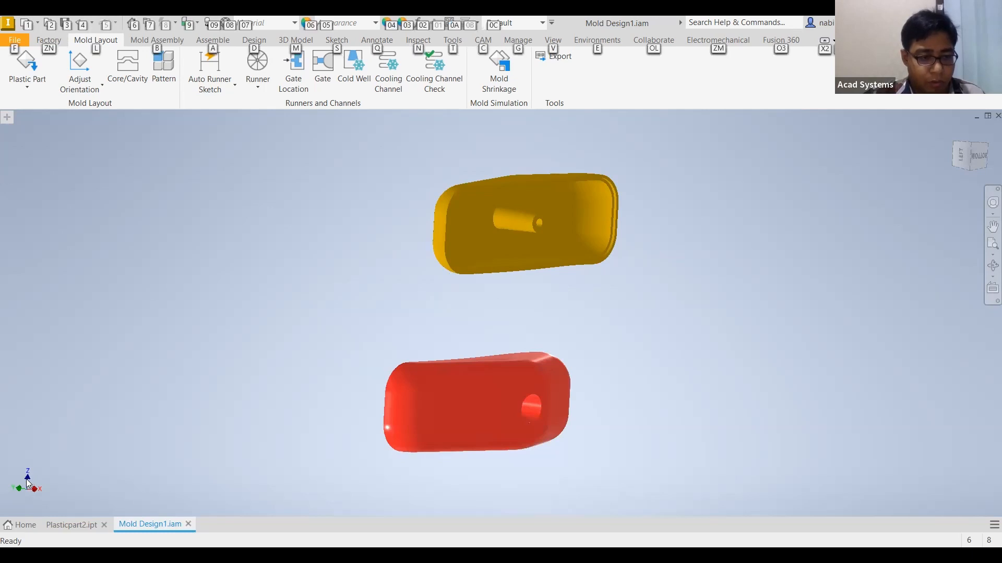
Adjust the red half's orientation by aligning its Z axis with the opening direction, so its open side faces up.
key(alt)
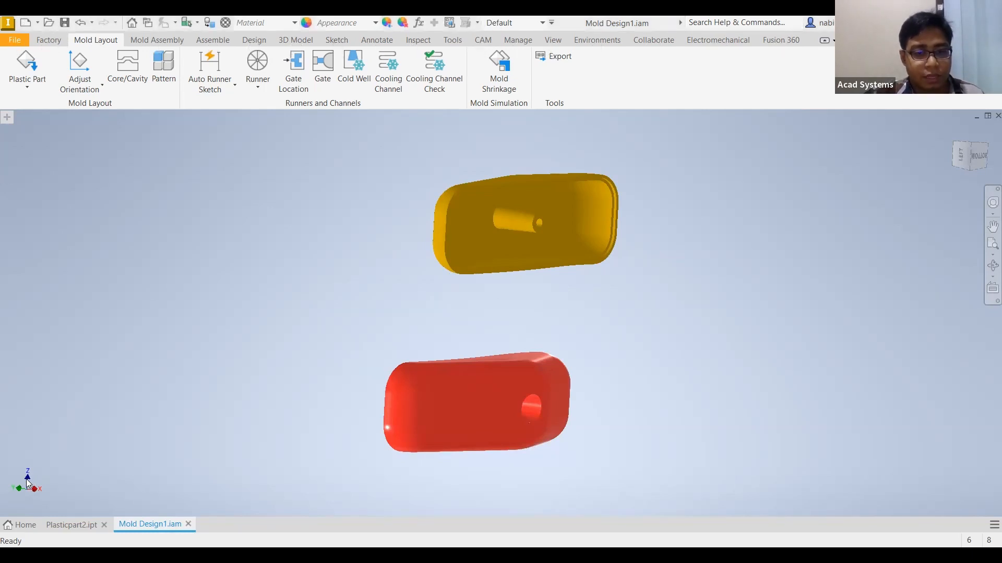
mouse_move(465, 335)
shift+middle_down()
mouse_move(331, 328)
mouse_move(550, 253)
mouse_move(548, 199)
shift+middle_up()
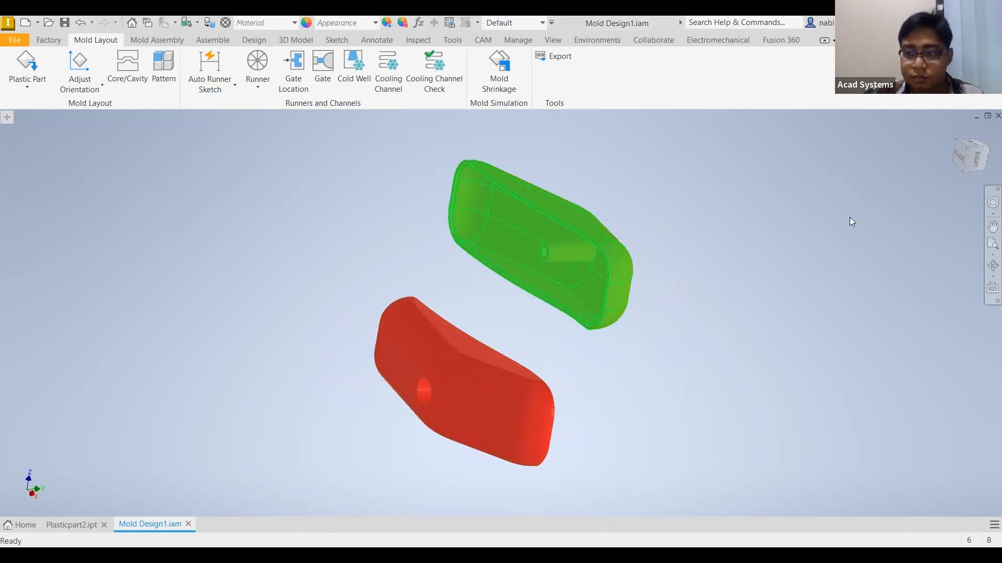
click(967, 149)
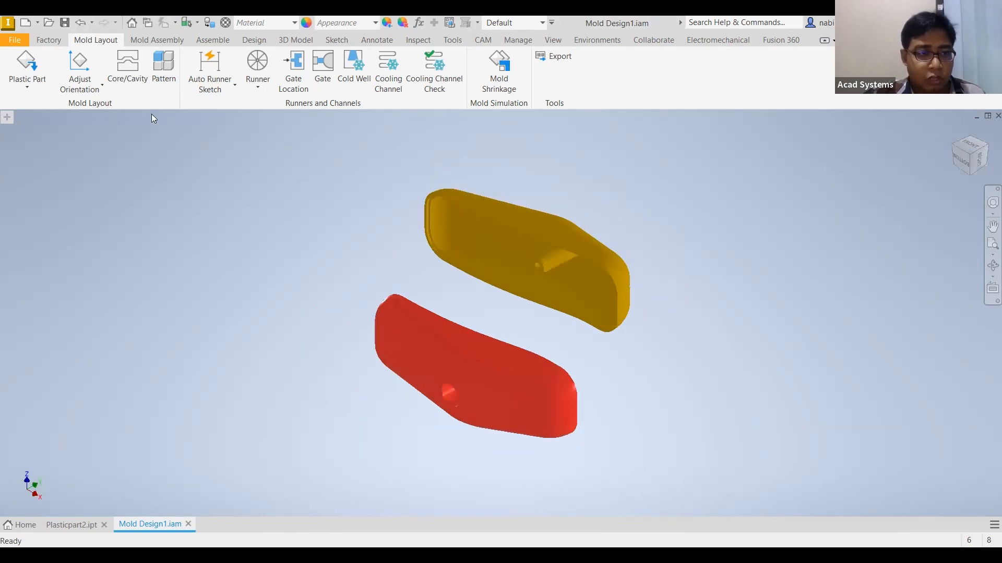
click(96, 92)
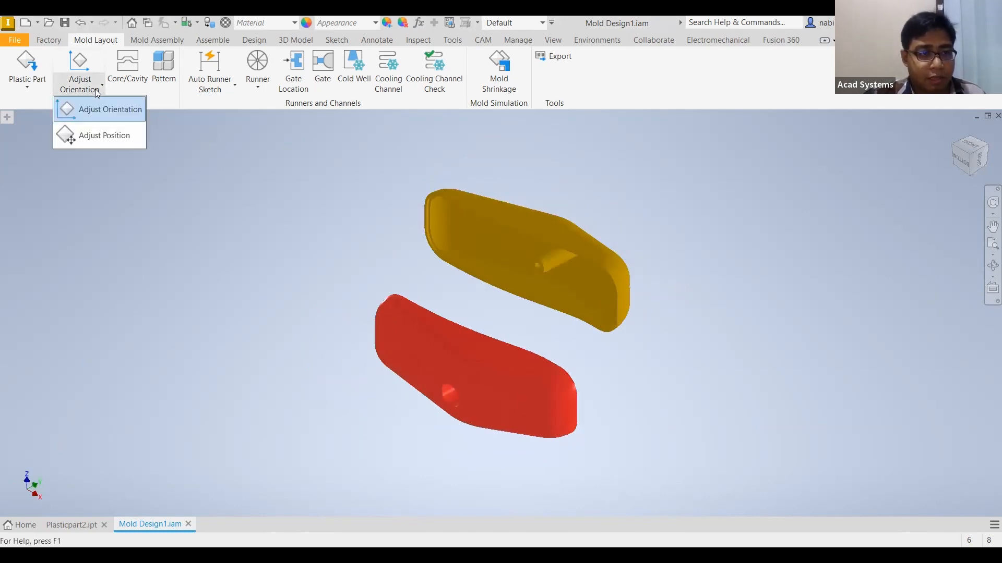
click(116, 116)
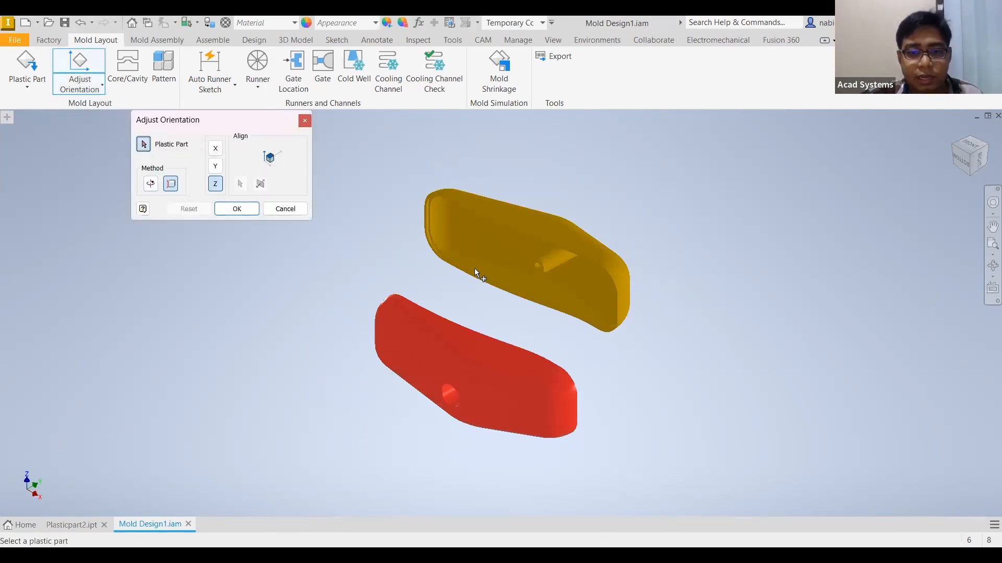
click(434, 382)
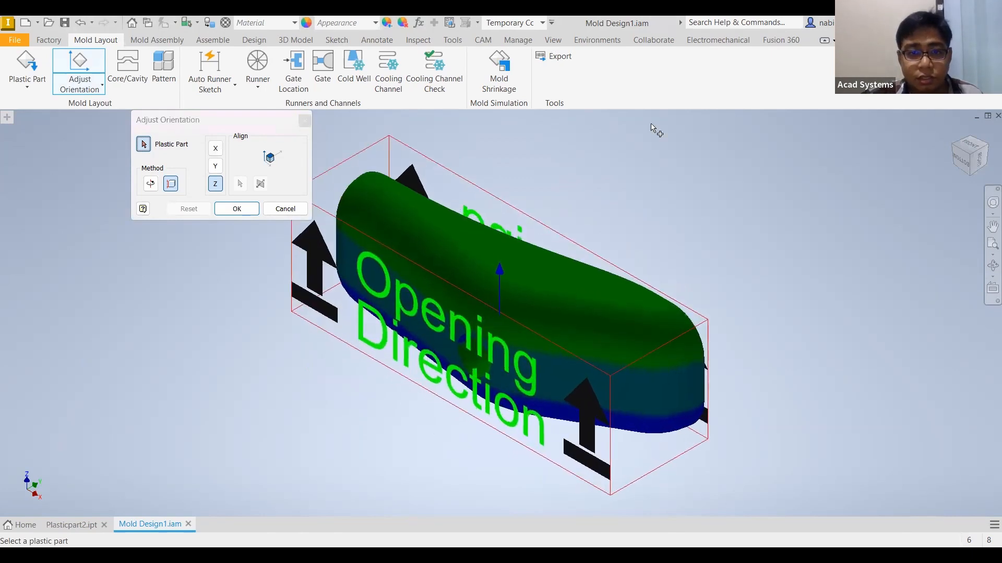
click(216, 184)
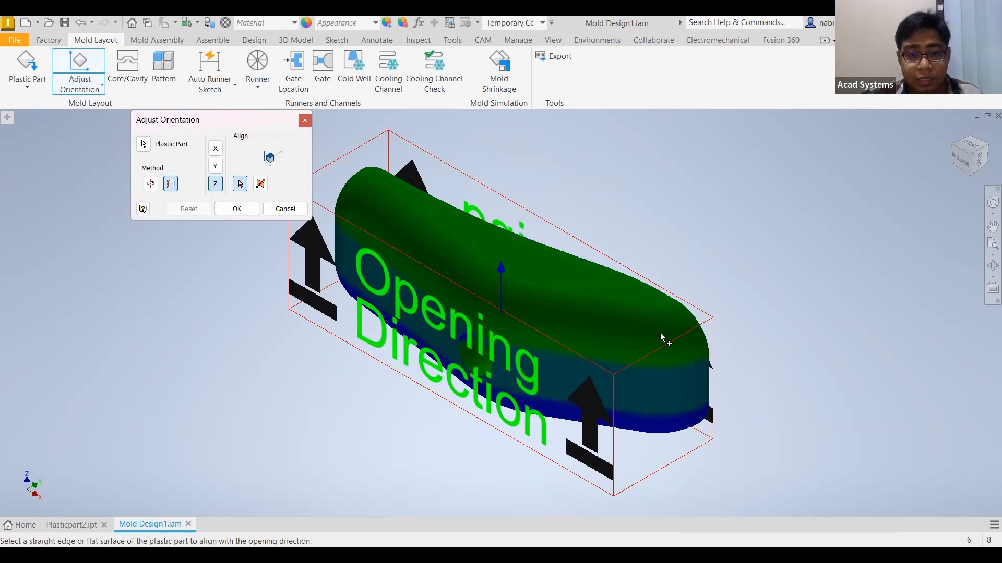
shift+middle_drag(480, 302, 509, 311)
click(506, 311)
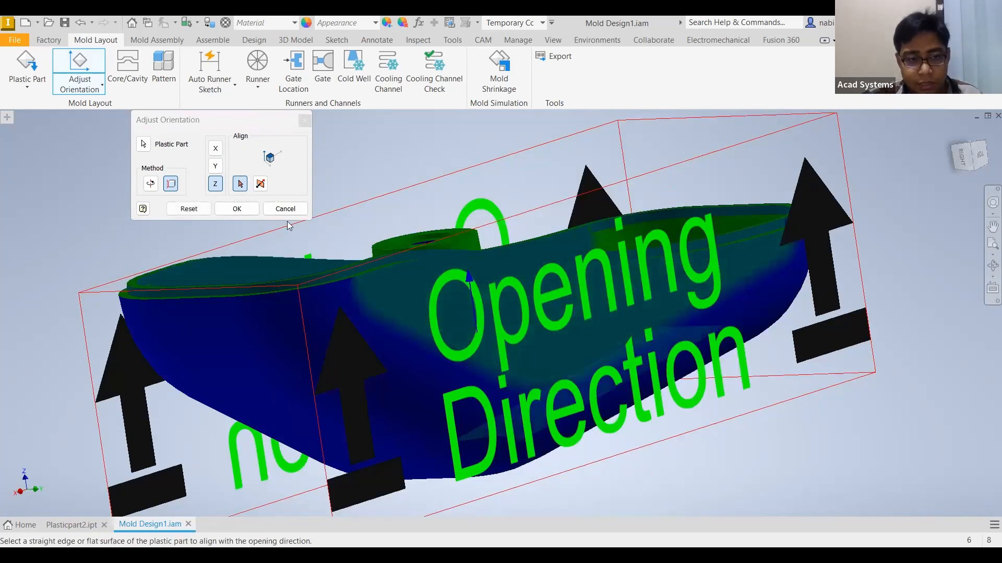
scroll(435, 312, down, 3)
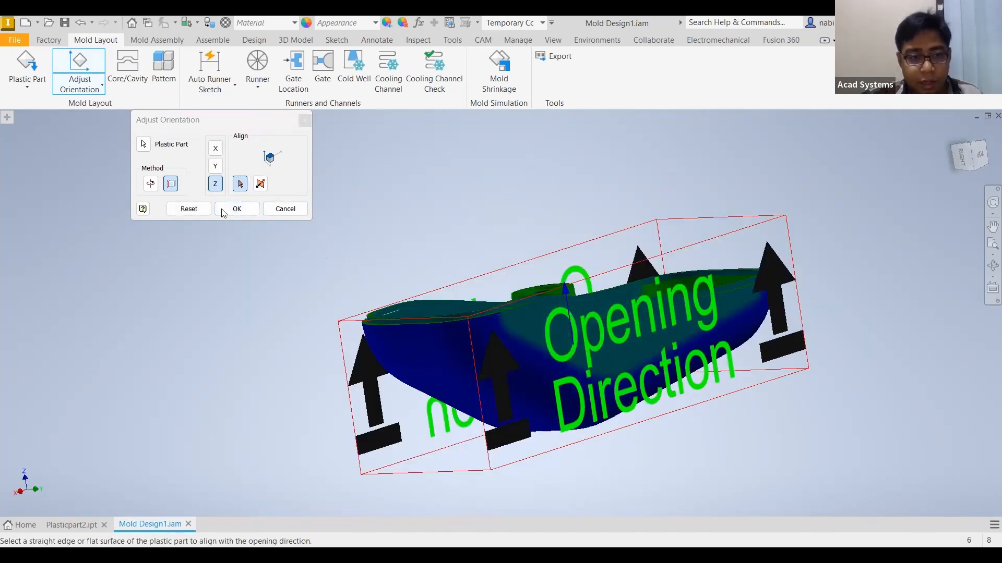
click(237, 210)
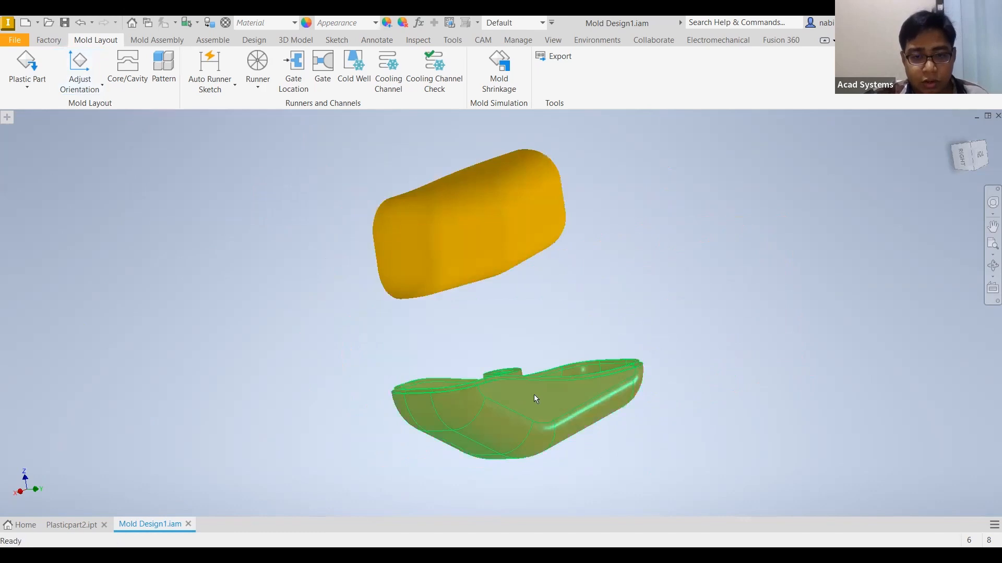
Adjust the yellow half's orientation along Z so its open side faces up like the red half.
shift+middle_drag(534, 395, 361, 116)
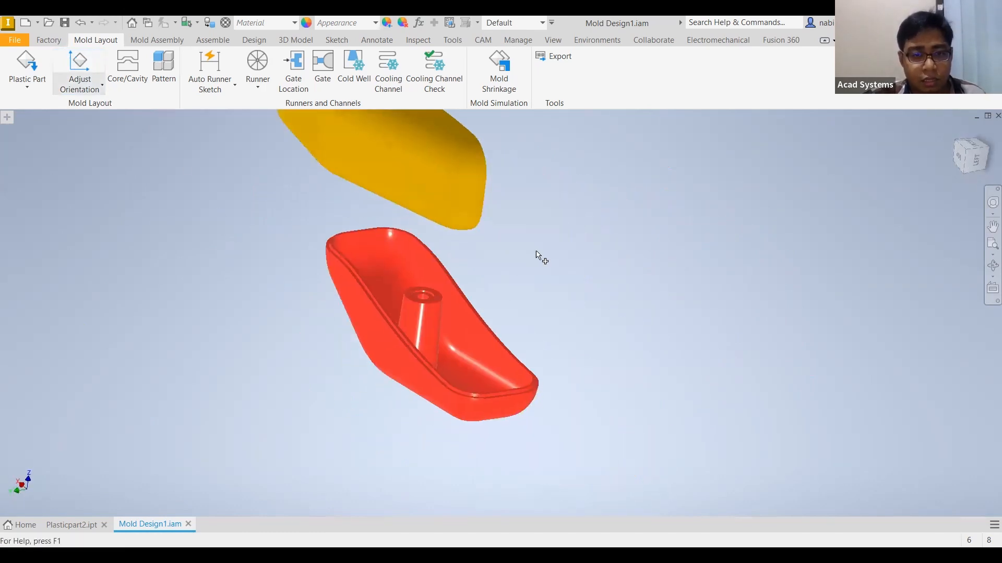
click(80, 68)
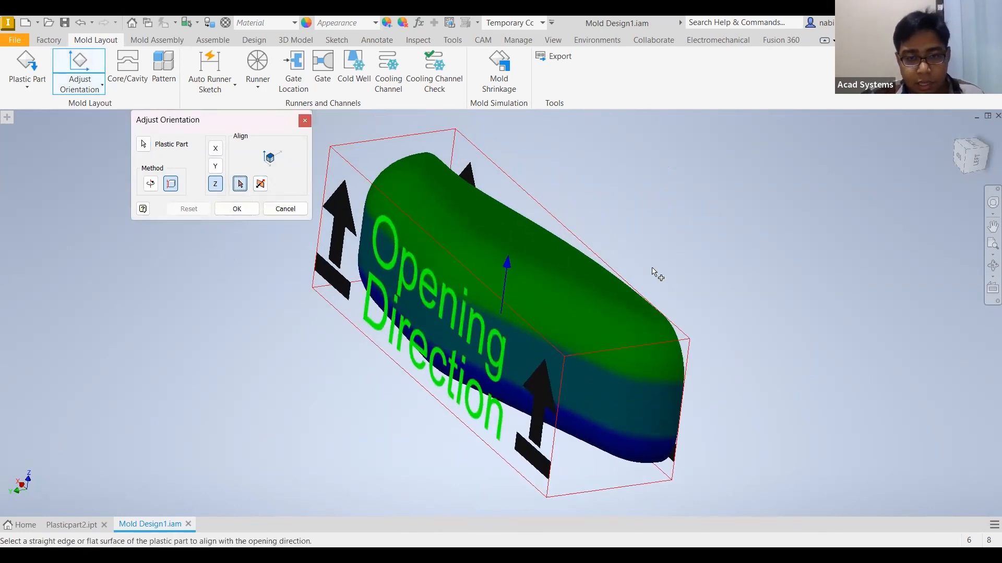
scroll(540, 309, up, 3)
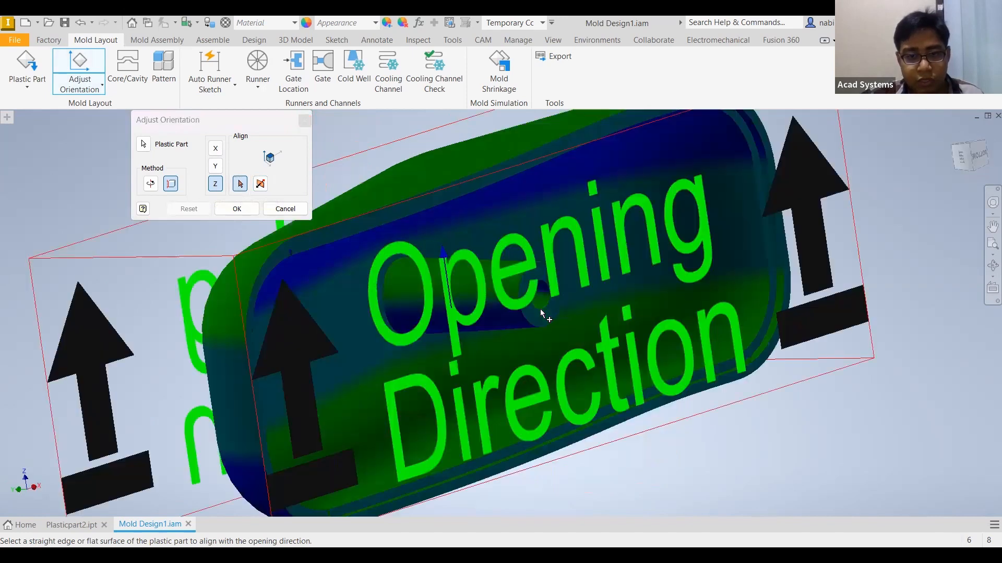
scroll(380, 293, up, 3)
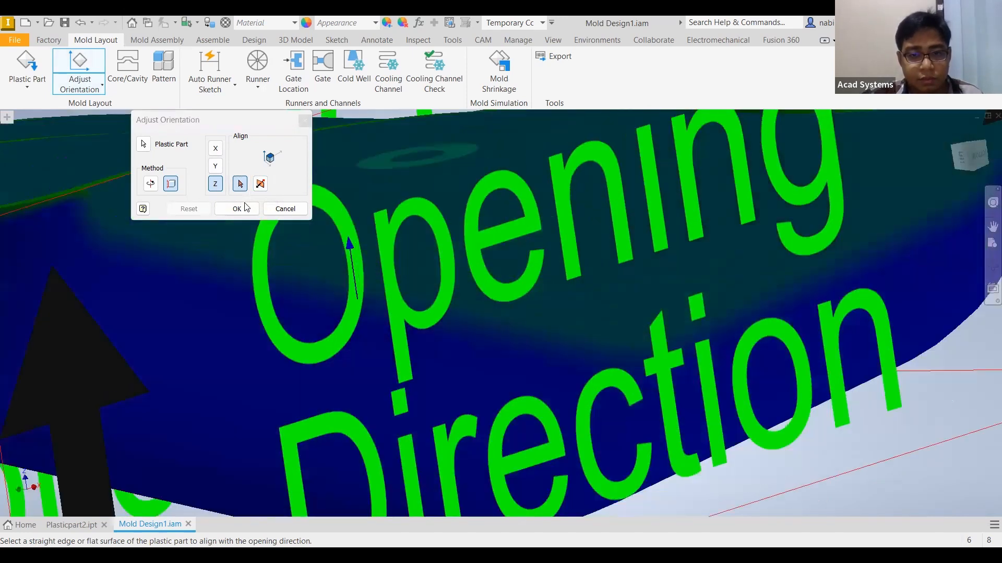
key(F6)
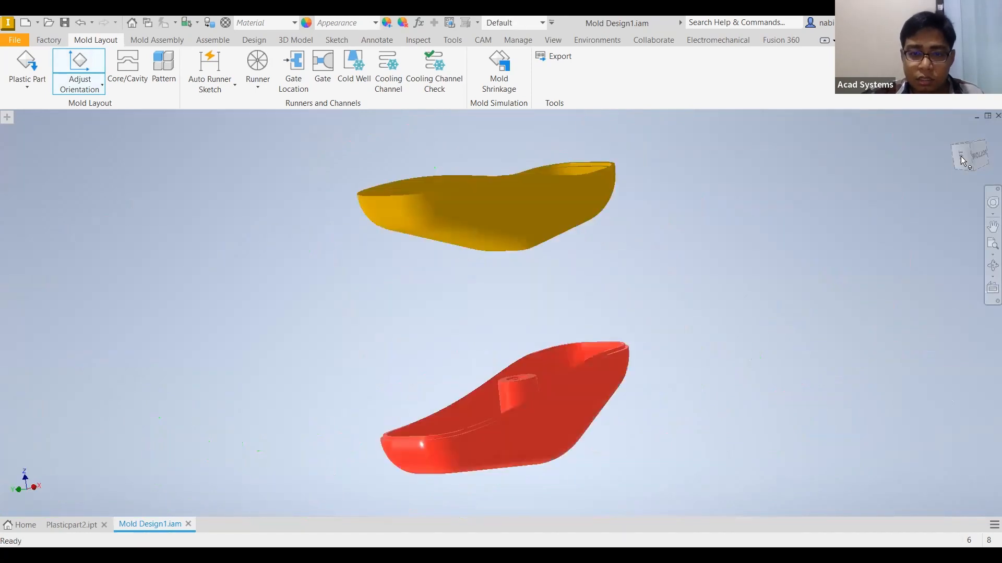
click(960, 155)
click(958, 145)
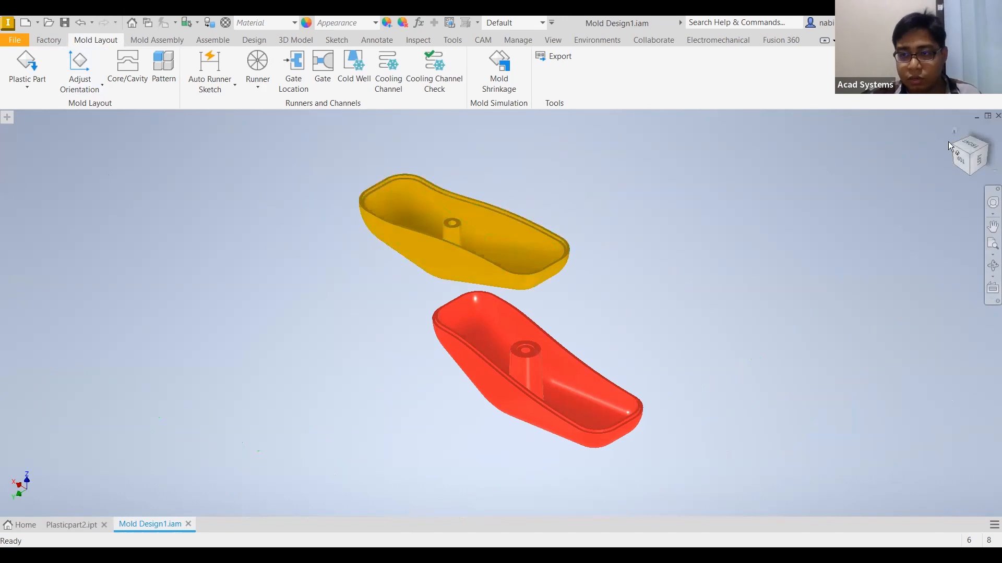
click(971, 145)
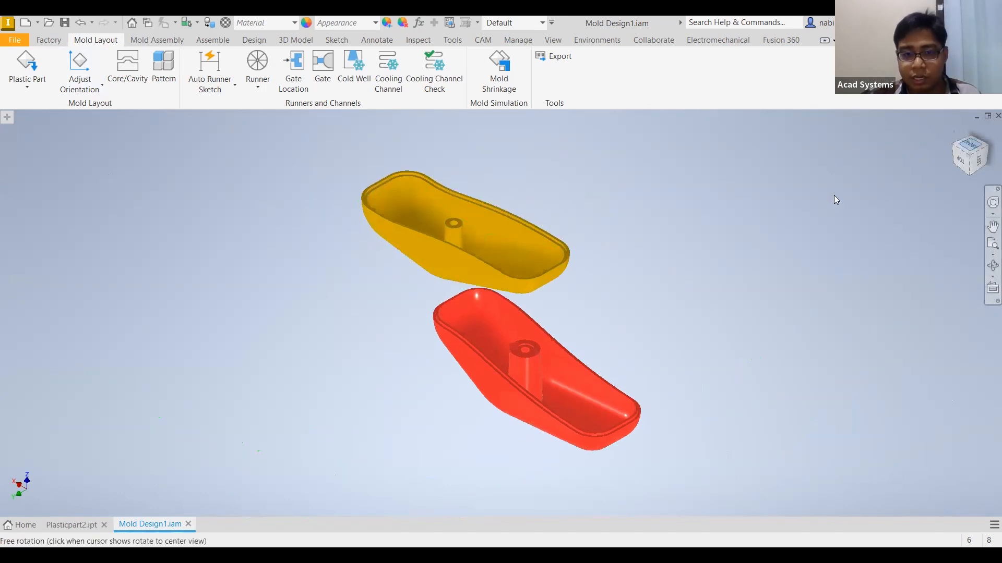
click(960, 168)
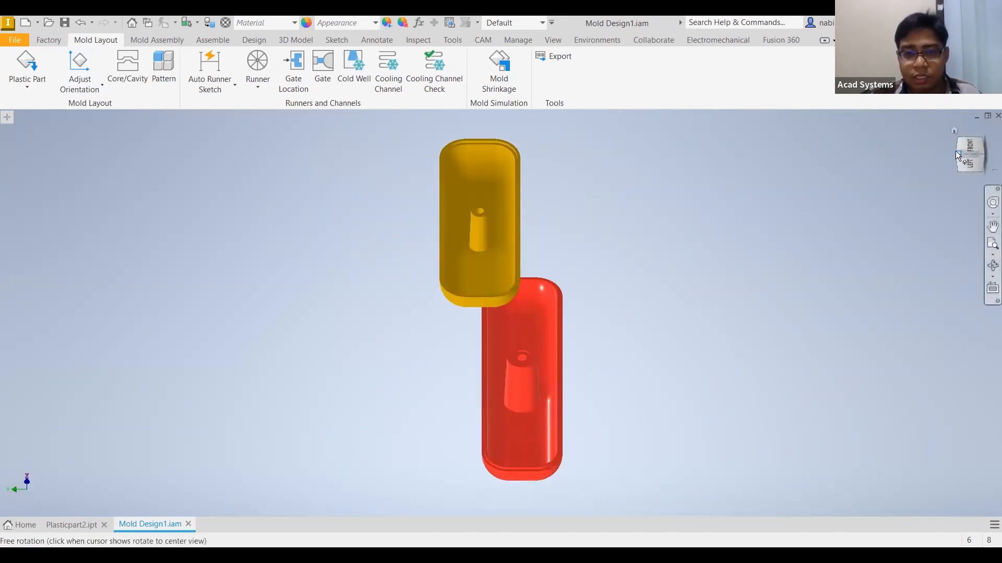
click(957, 155)
Start adjusting the yellow half's position, choosing it as the plastic part and its flat rim as the face to align.
click(91, 91)
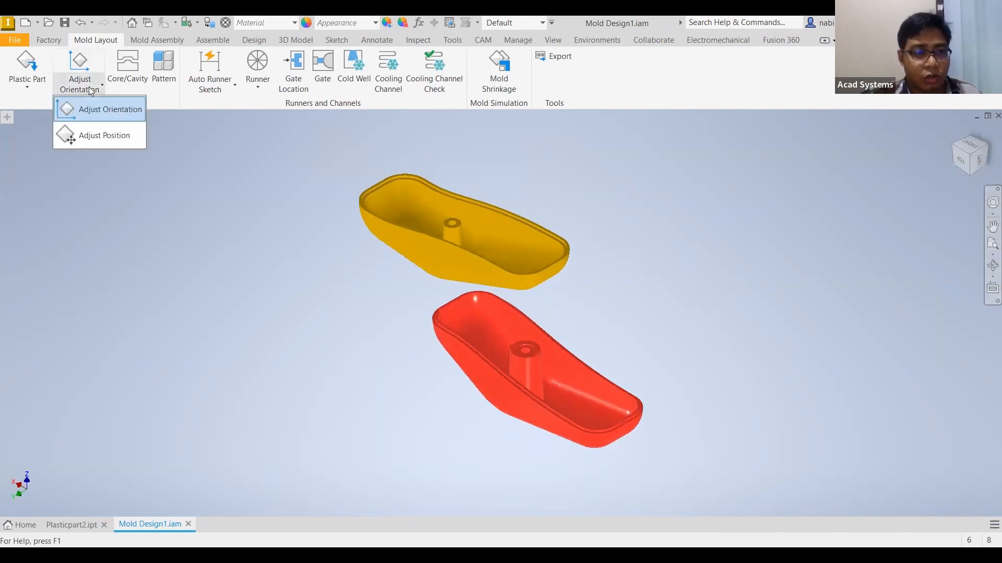
click(104, 136)
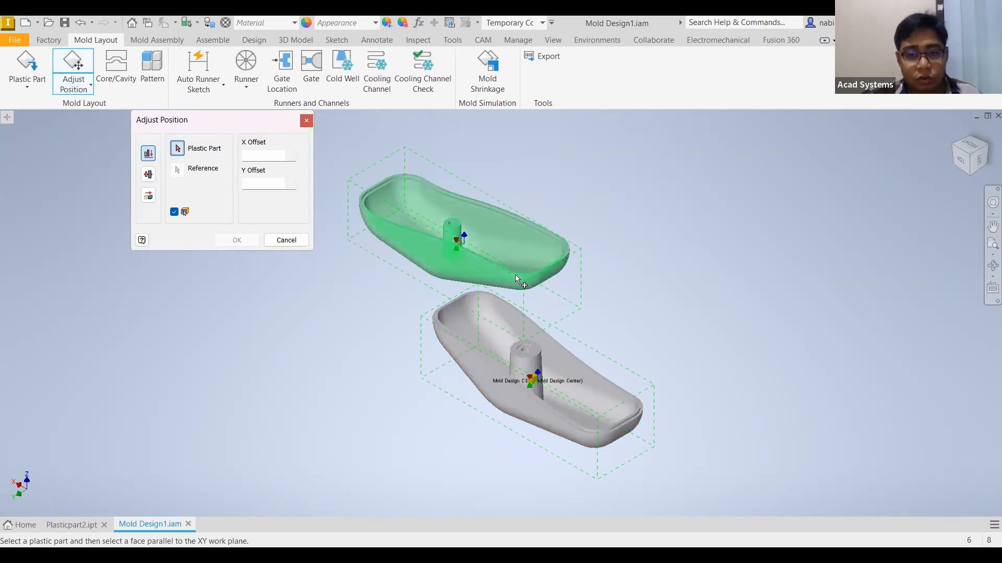
scroll(543, 269, down, 3)
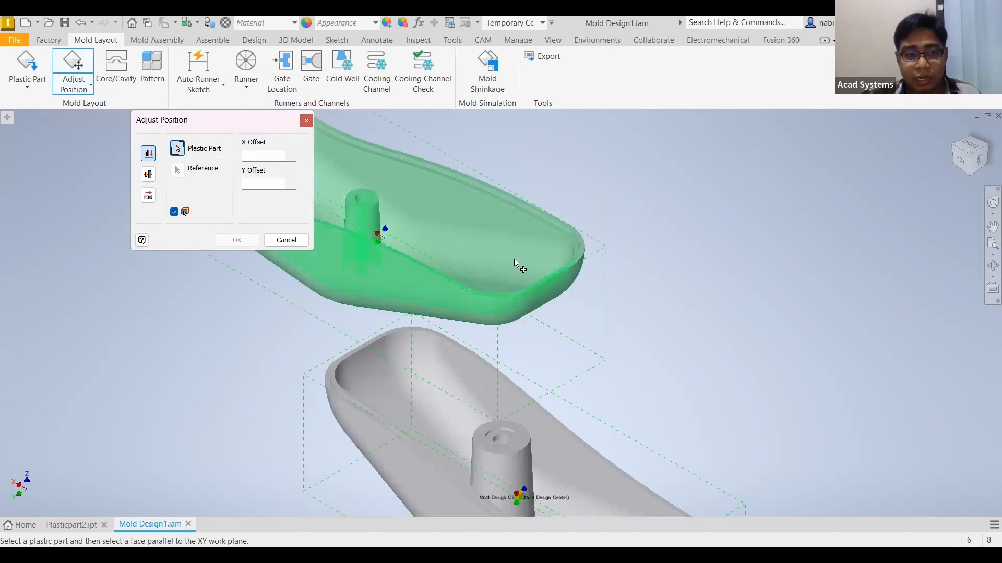
scroll(553, 292, up, 3)
scroll(574, 349, down, 3)
middle_drag(598, 307, 598, 364)
middle_drag(485, 190, 491, 219)
scroll(459, 214, up, 1)
click(448, 214)
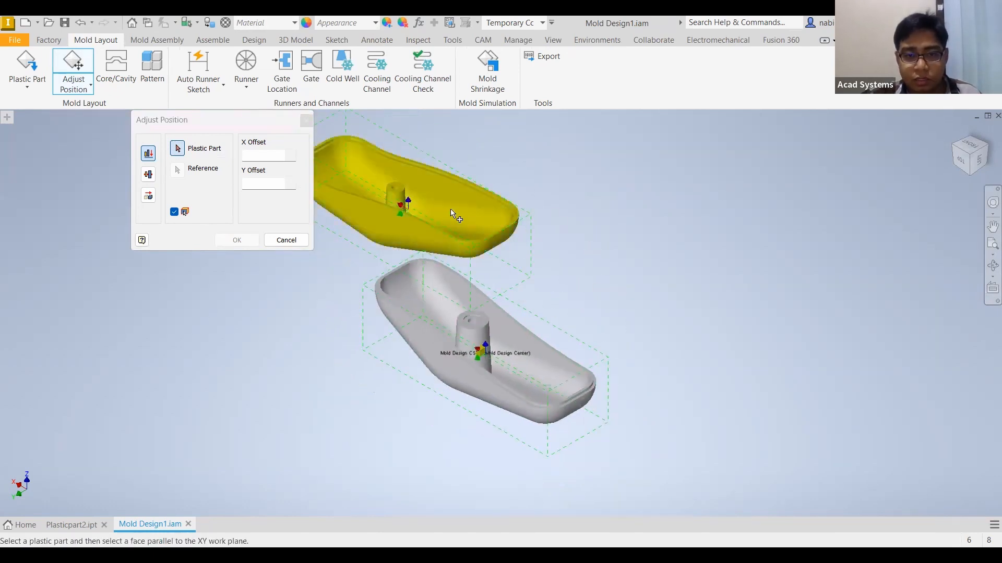
scroll(476, 232, down, 3)
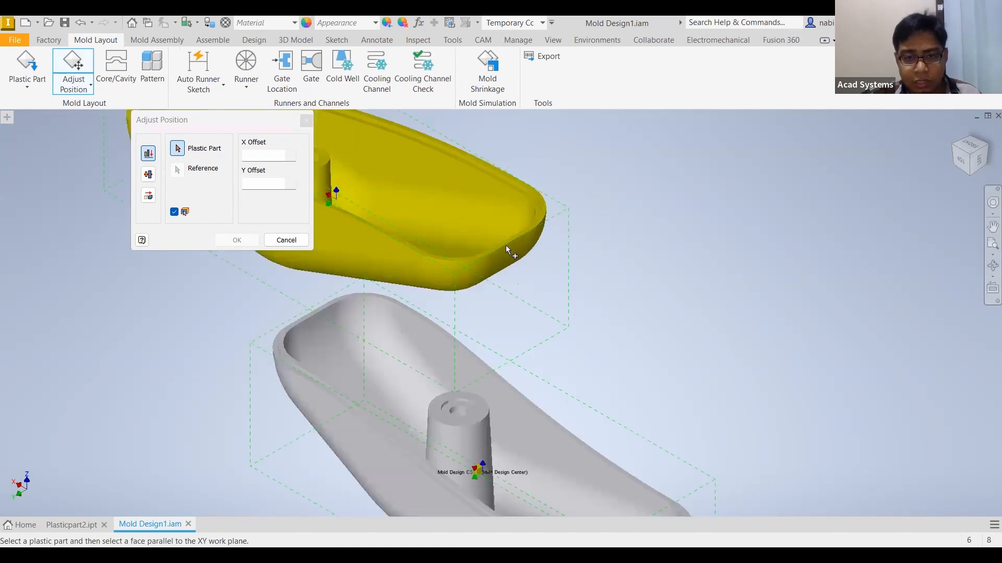
scroll(537, 256, down, 2)
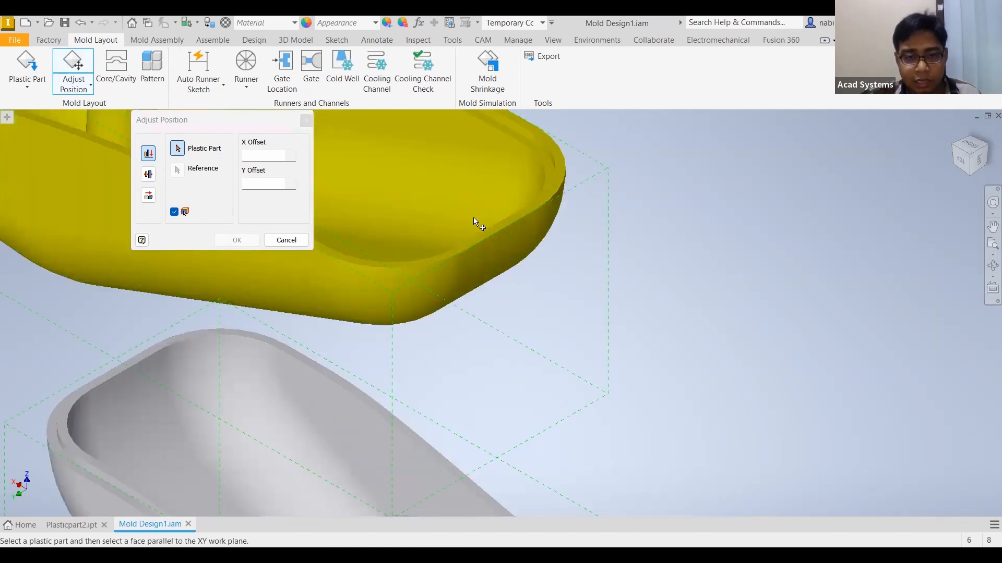
click(487, 232)
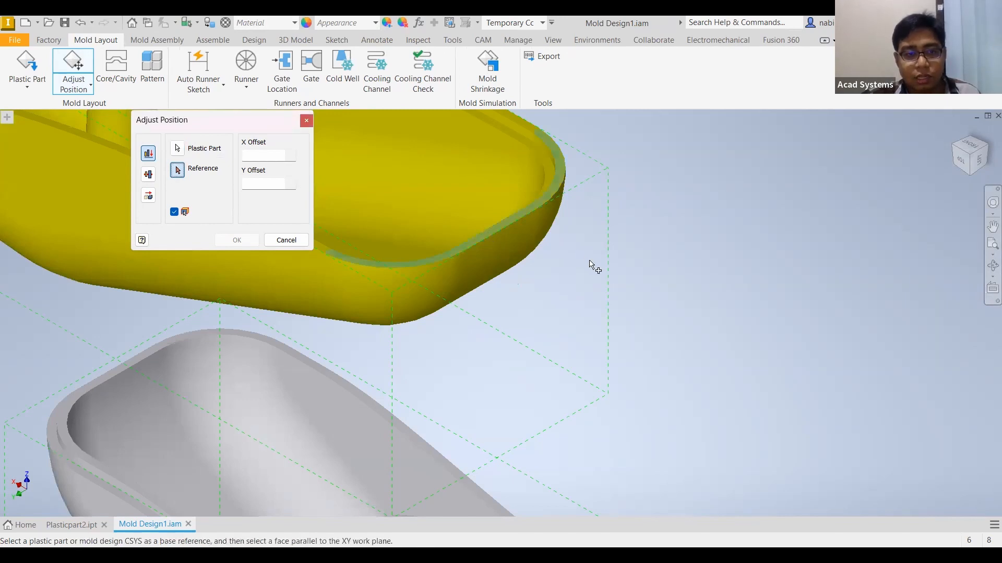
Align the yellow half's rim with the red half, using the red half's outer rim ledge as the reference face.
scroll(608, 285, up, 5)
middle_drag(608, 286, 521, 256)
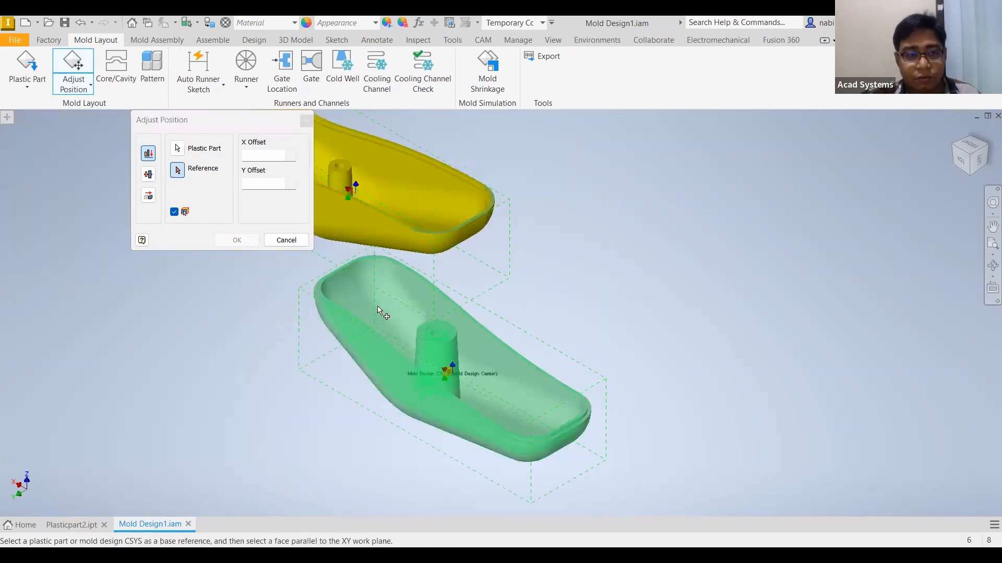
middle_drag(593, 365, 543, 308)
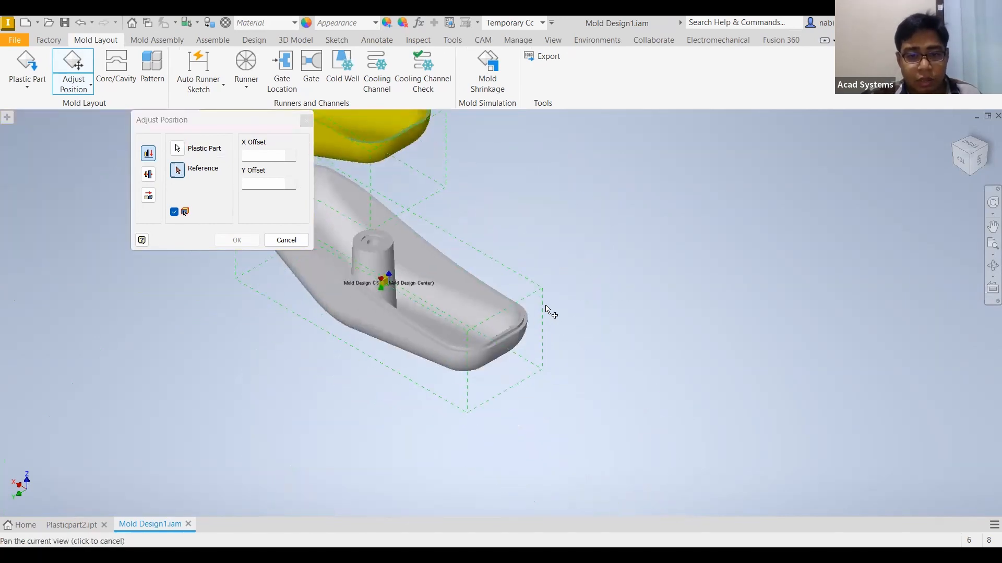
scroll(528, 280, down, 2)
scroll(517, 287, down, 2)
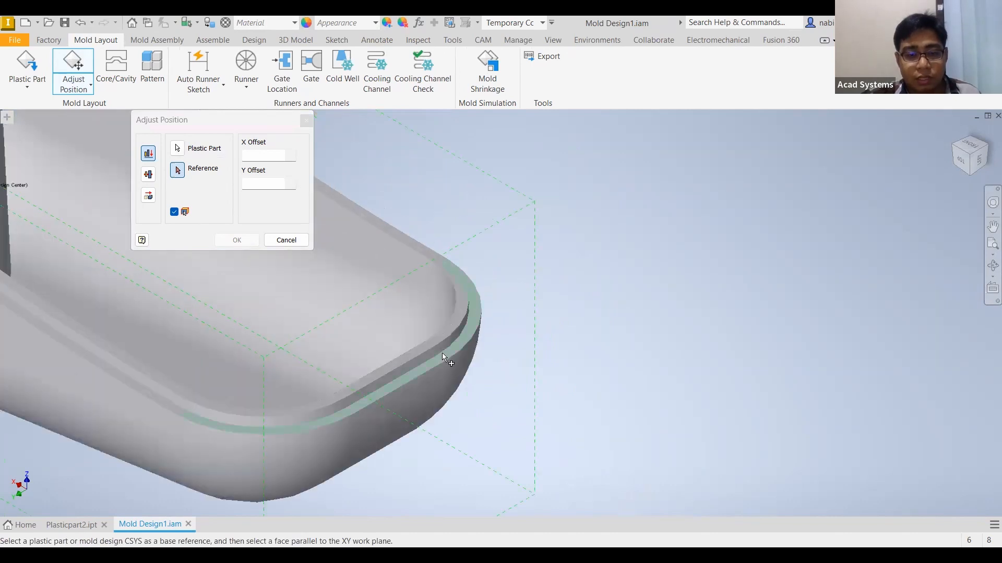
click(420, 372)
scroll(525, 347, up, 4)
shift+middle_drag(468, 377, 481, 360)
shift+middle_drag(380, 264, 247, 165)
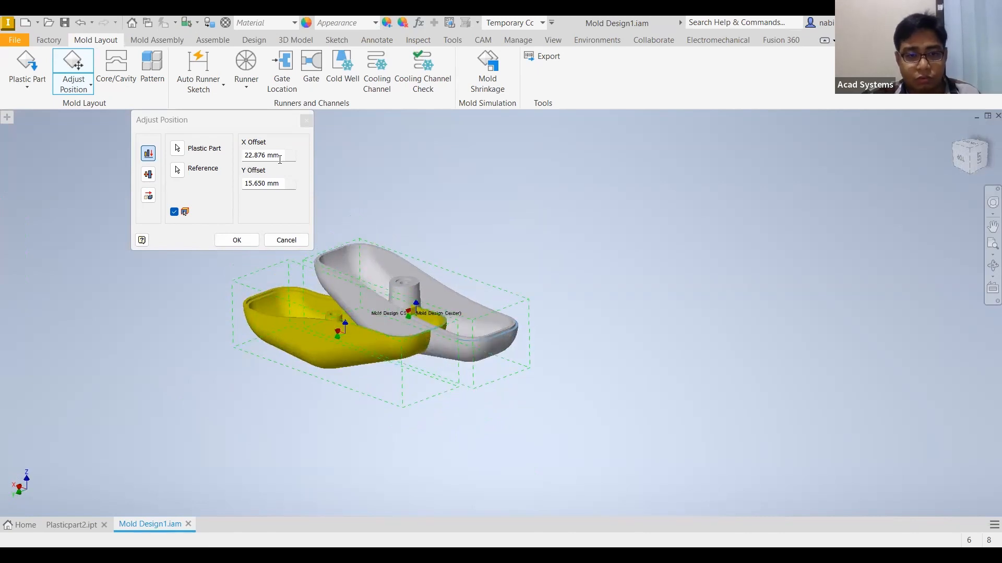
Position the yellow half with an X offset of 0 and a Y offset of 100 mm from the red half.
click(970, 147)
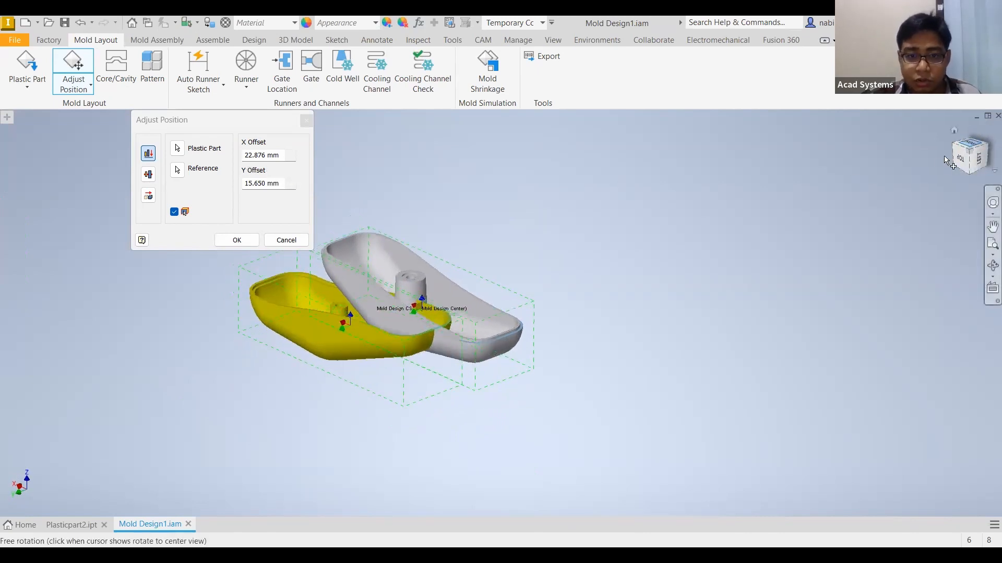
double_click(248, 155)
text(0)
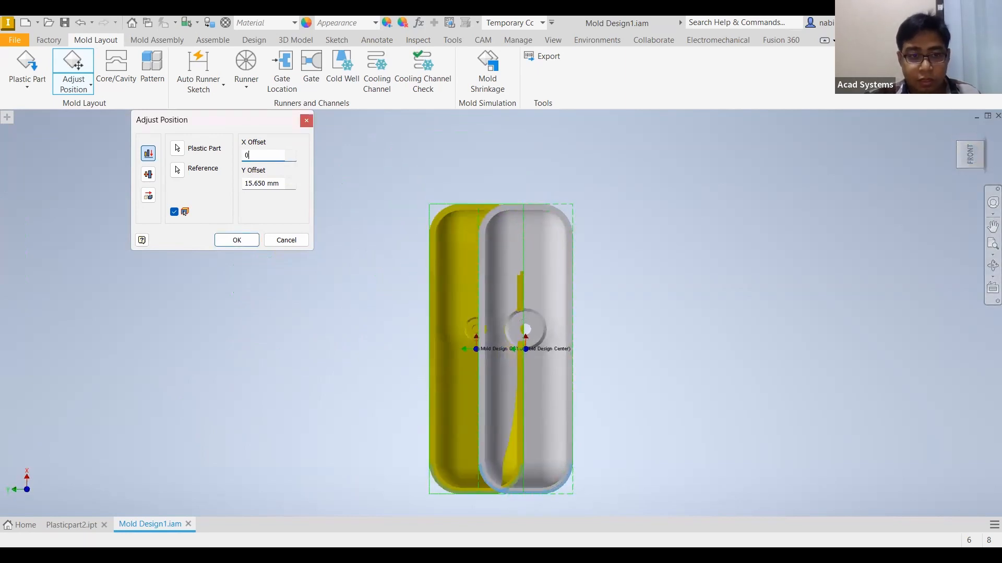
double_click(246, 183)
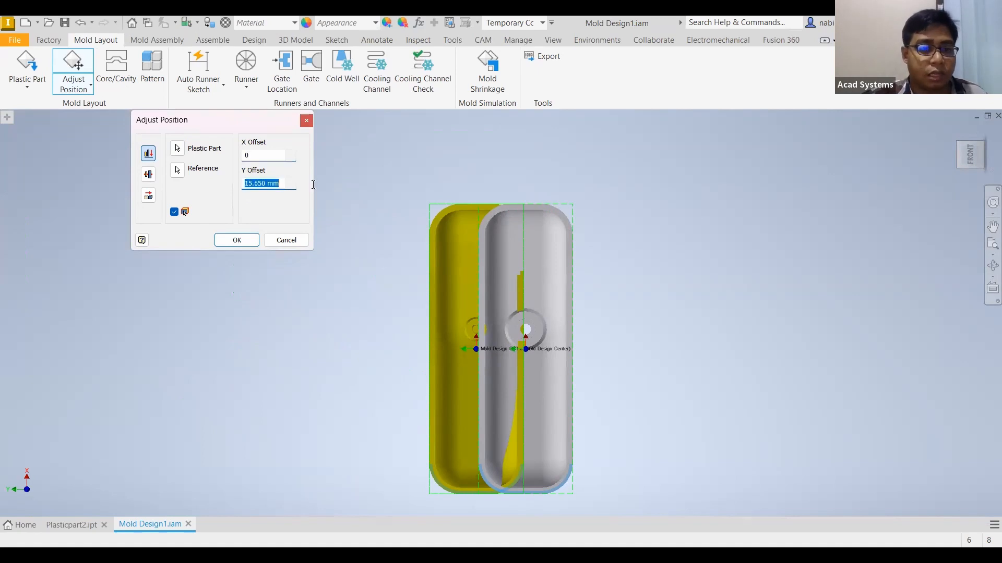
text(100)
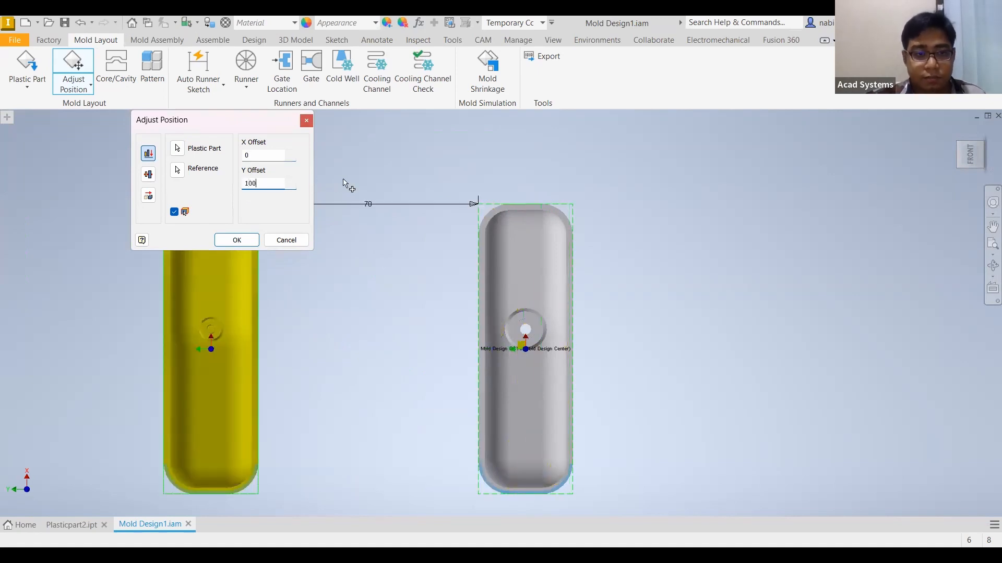
click(236, 240)
shift+middle_drag(595, 354, 942, 185)
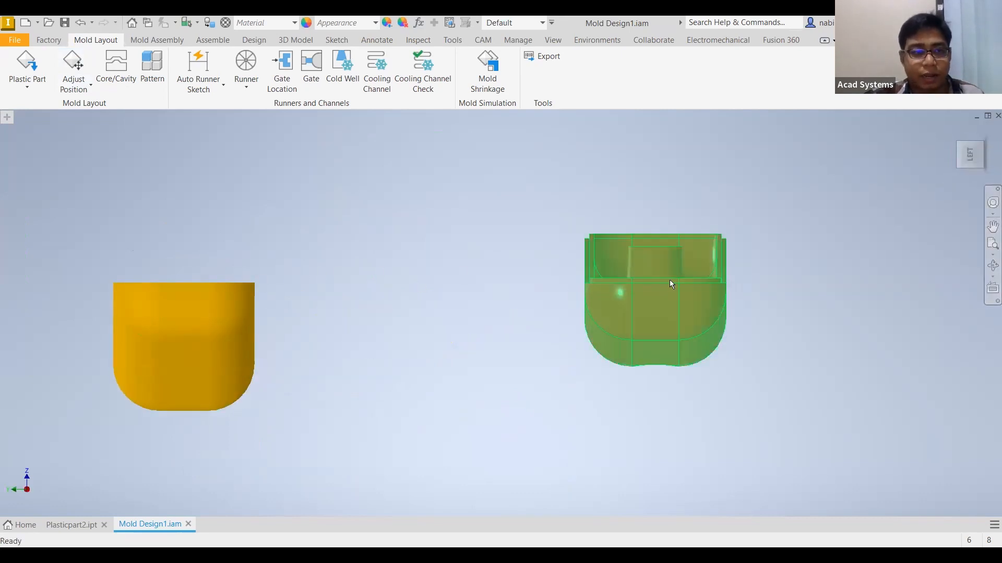
drag(469, 360, 406, 306)
key(Escape)
scroll(405, 306, up, 2)
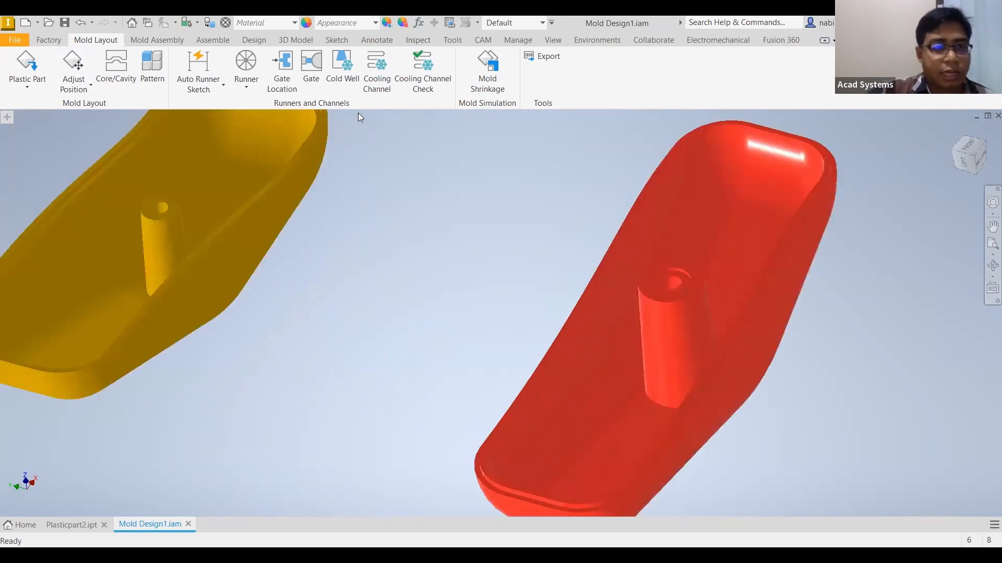
Open the red half for core and cavity design.
key(Home)
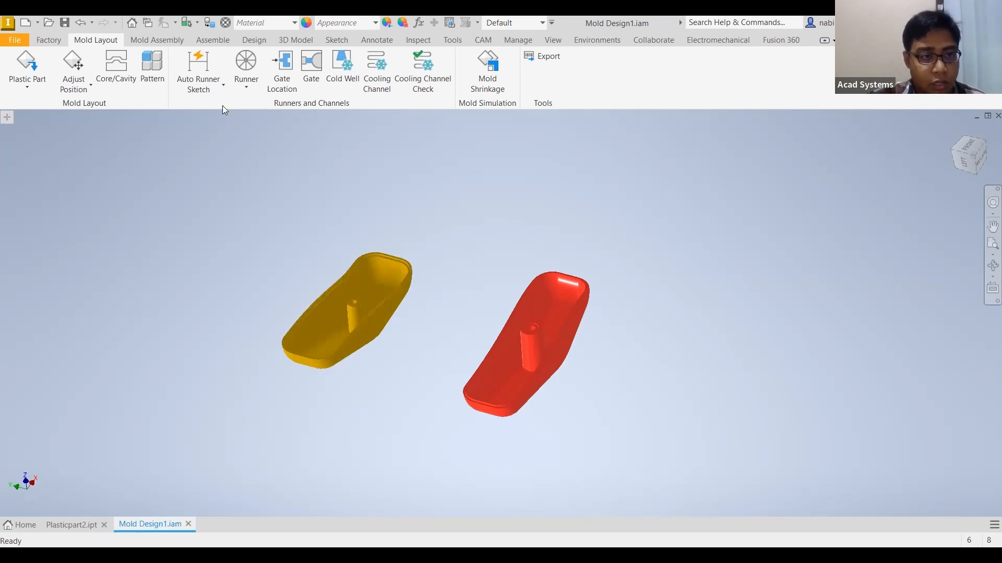
click(129, 84)
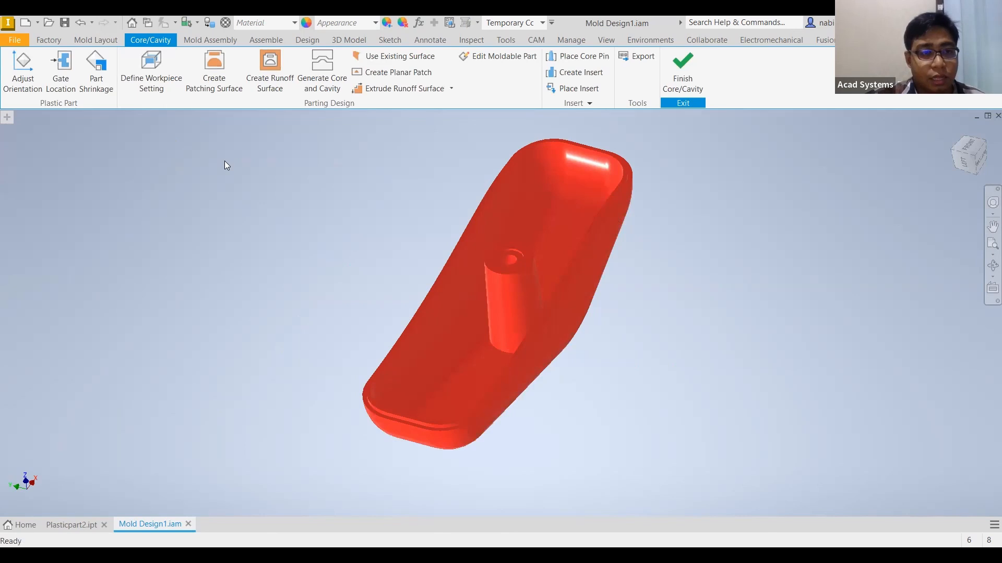
click(167, 94)
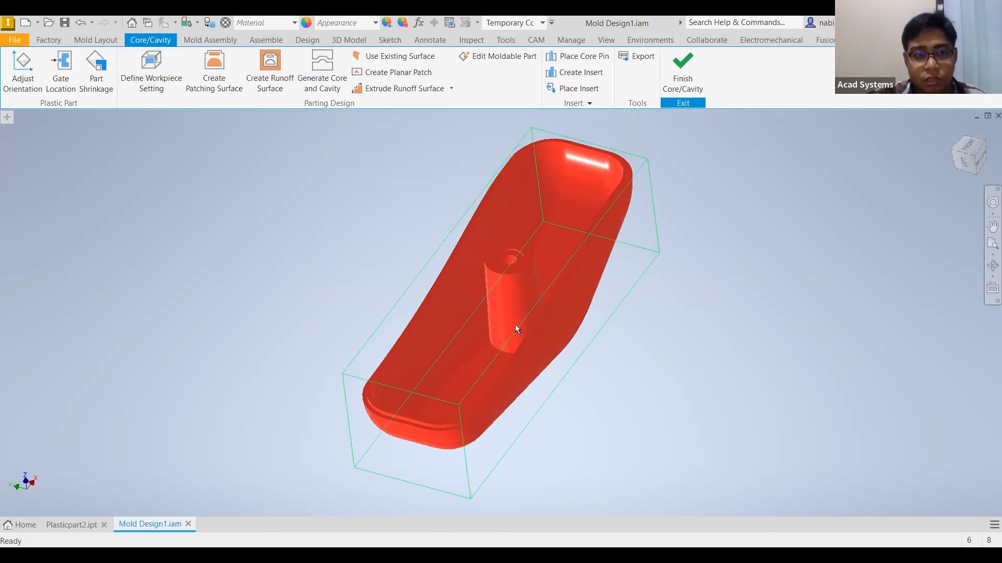
shift+middle_drag(525, 312, 825, 208)
shift+middle_drag(476, 248, 681, 286)
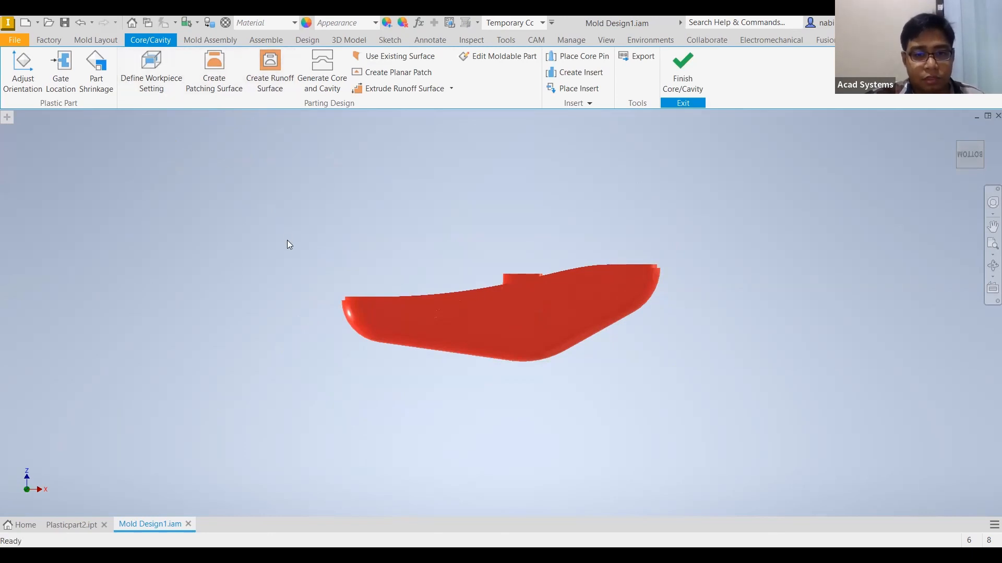
shift+middle_drag(289, 244, 304, 273)
Define the red half's rectangular workpiece by boundary box with totals of X 120, Y 50 and Z 50 mm.
click(162, 80)
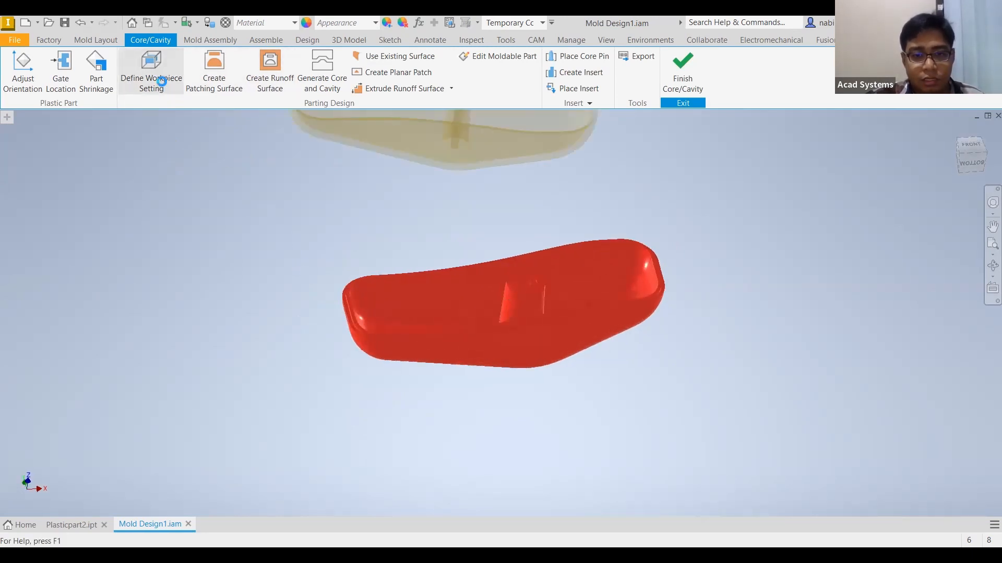
shift+middle_drag(781, 306, 321, 261)
drag(312, 260, 392, 261)
text(120)
key(Tab)
text(50)
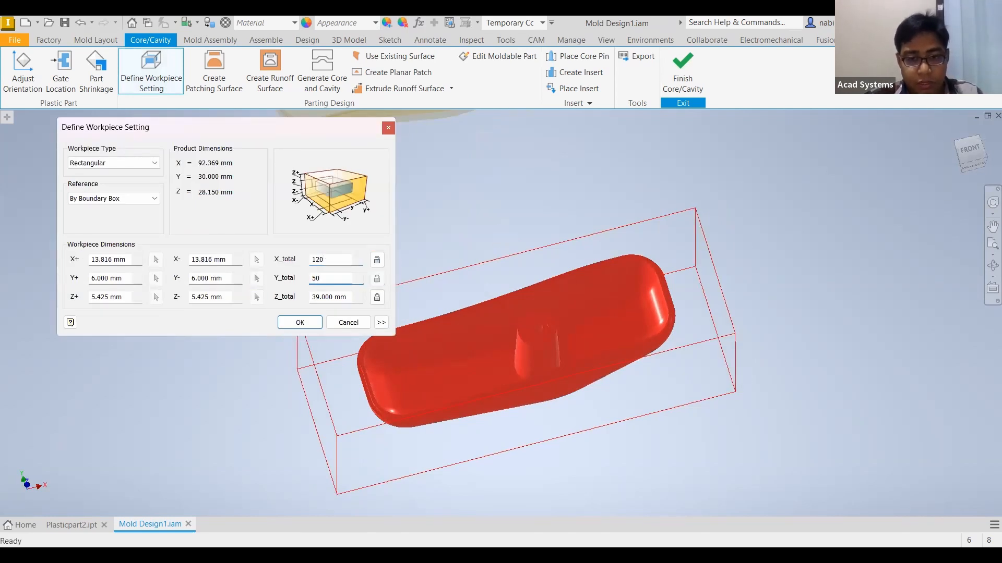
drag(315, 297, 391, 297)
text(50)
click(300, 323)
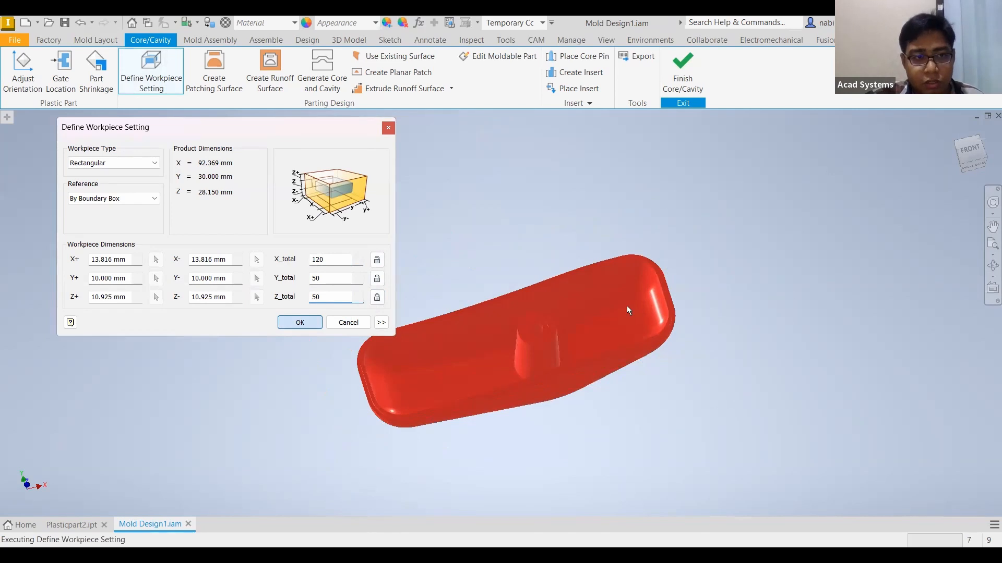
Patch the through hole in the red half's boss and create a runoff surface from its rim edge loop.
shift+middle_drag(424, 193, 515, 345)
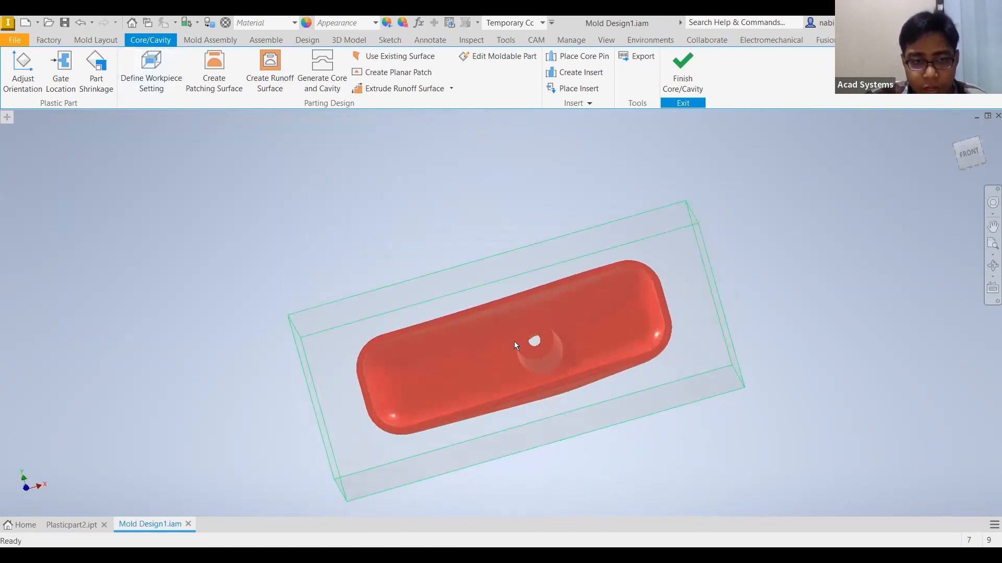
scroll(516, 345, up, 3)
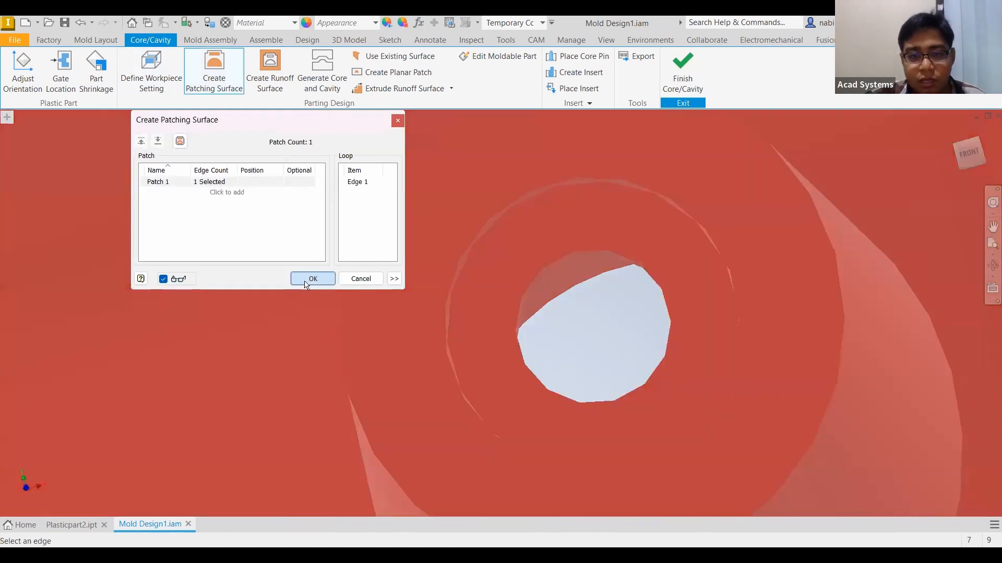
click(308, 279)
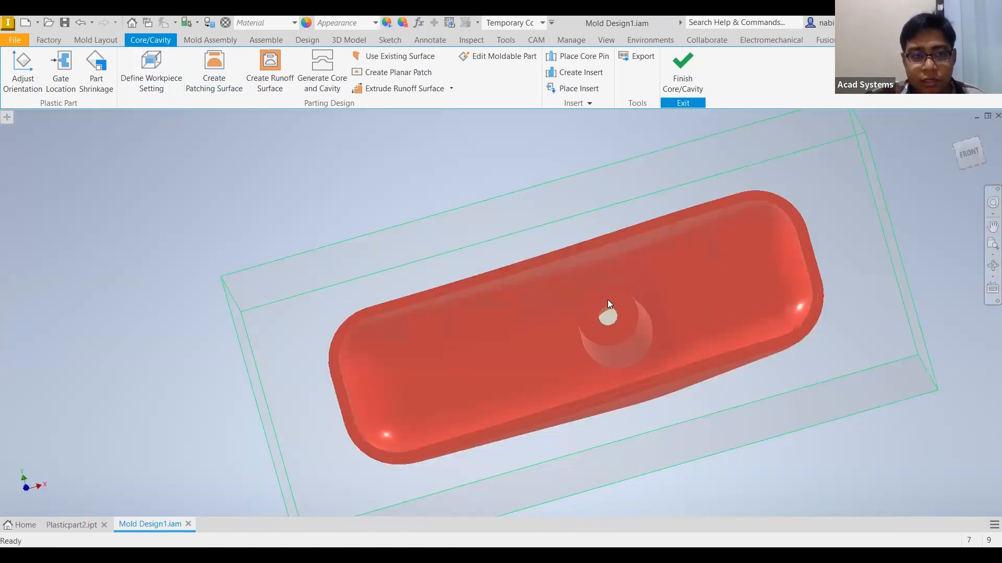
click(270, 70)
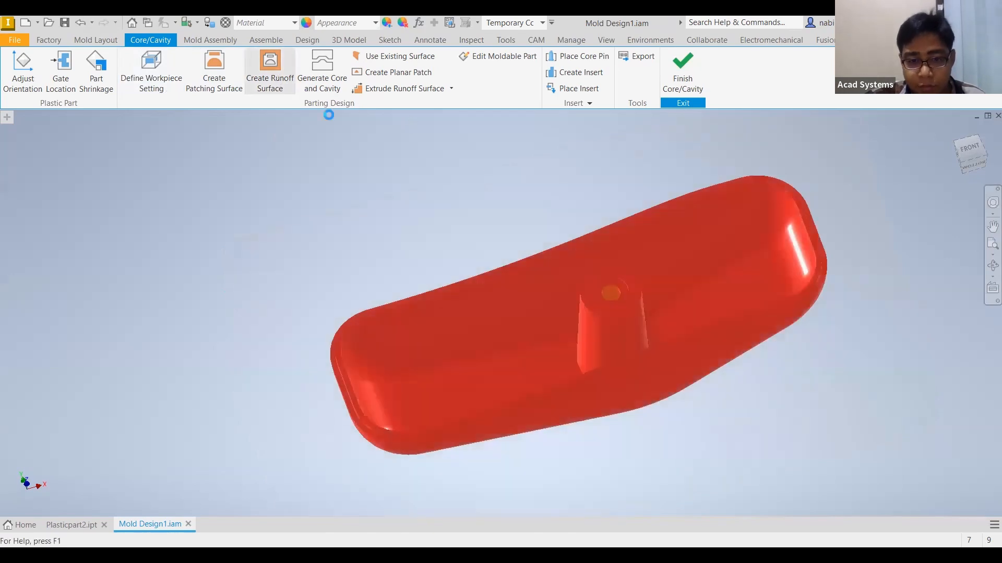
click(396, 437)
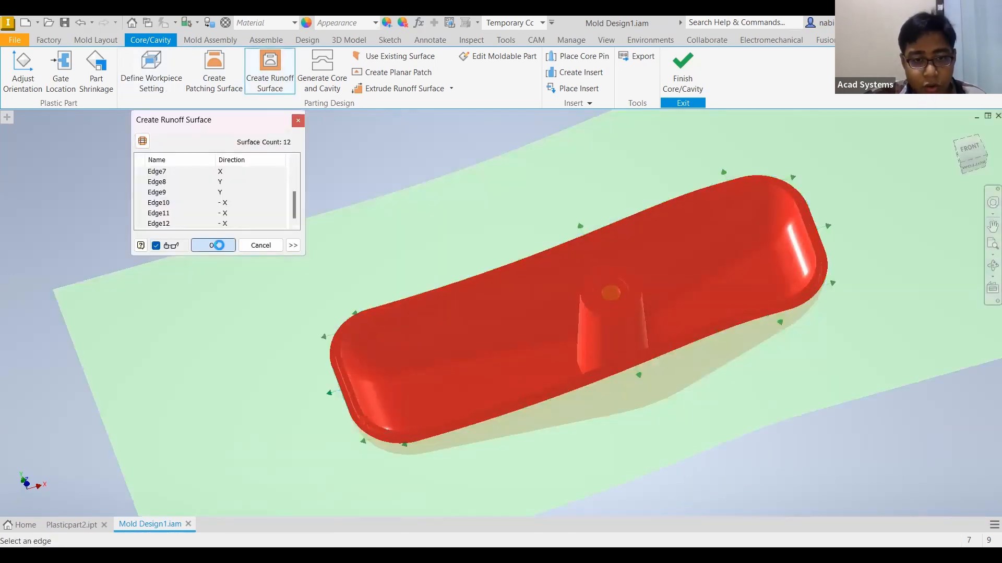
Preview the red half's core and cavity with a lower cavity opacity and the bodies separated, and generate both blocks.
shift+middle_drag(517, 214, 590, 341)
shift+middle_drag(645, 420, 285, 199)
mouse_move(344, 186)
shift+middle_down()
mouse_move(470, 251)
mouse_move(574, 283)
mouse_move(480, 262)
shift+middle_up()
mouse_move(559, 261)
shift+middle_down()
mouse_move(307, 164)
mouse_move(335, 90)
shift+middle_up()
click(331, 87)
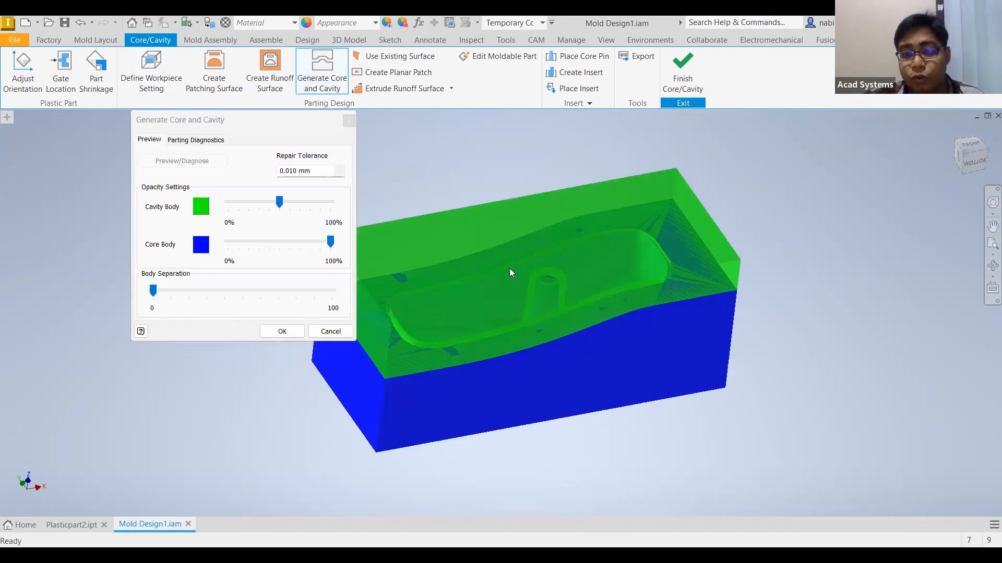
drag(284, 247, 332, 245)
drag(278, 207, 264, 204)
drag(153, 292, 277, 306)
drag(521, 326, 519, 375)
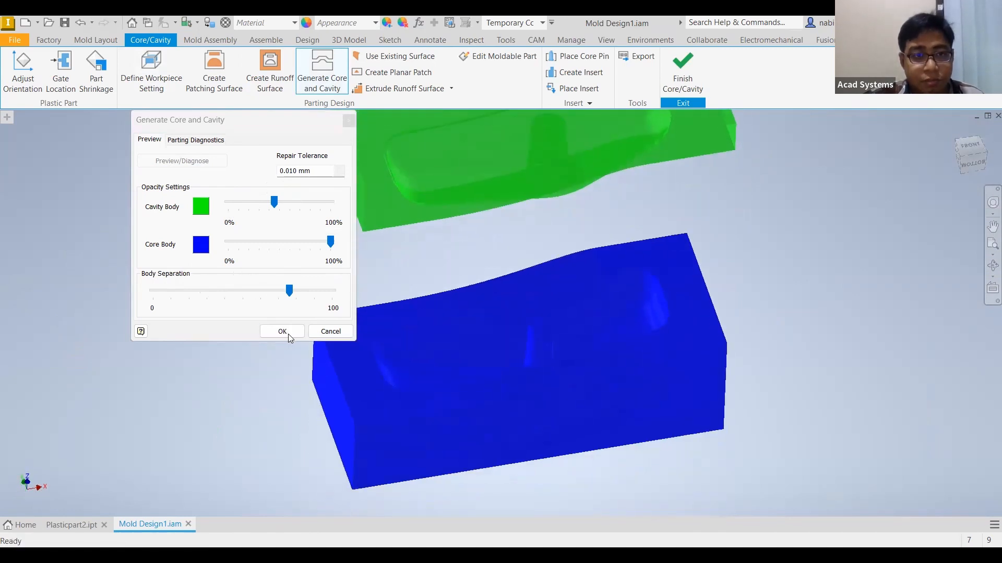
click(290, 336)
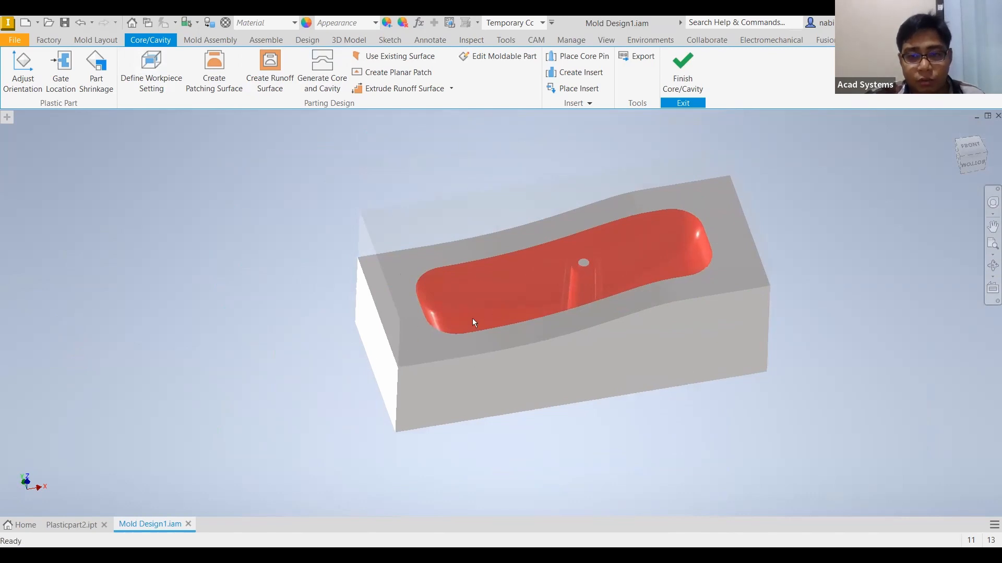
Finish the red half's core and cavity design and open the yellow half, Plasticpart2_2, for core and cavity design.
scroll(490, 294, down, 3)
scroll(521, 307, up, 4)
mouse_move(586, 319)
shift+middle_down()
mouse_move(635, 323)
mouse_move(599, 317)
mouse_move(671, 163)
shift+middle_up()
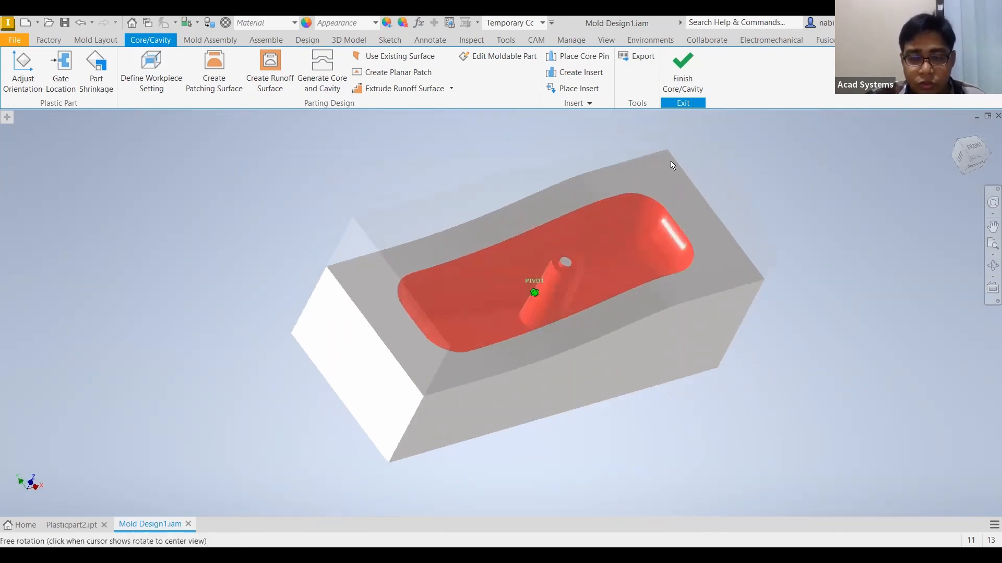
click(680, 68)
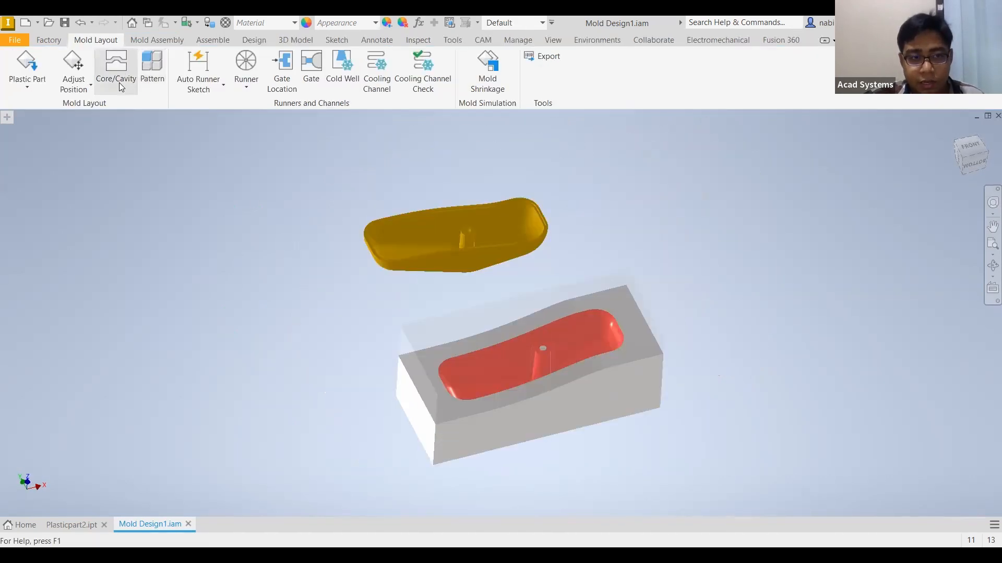
click(115, 73)
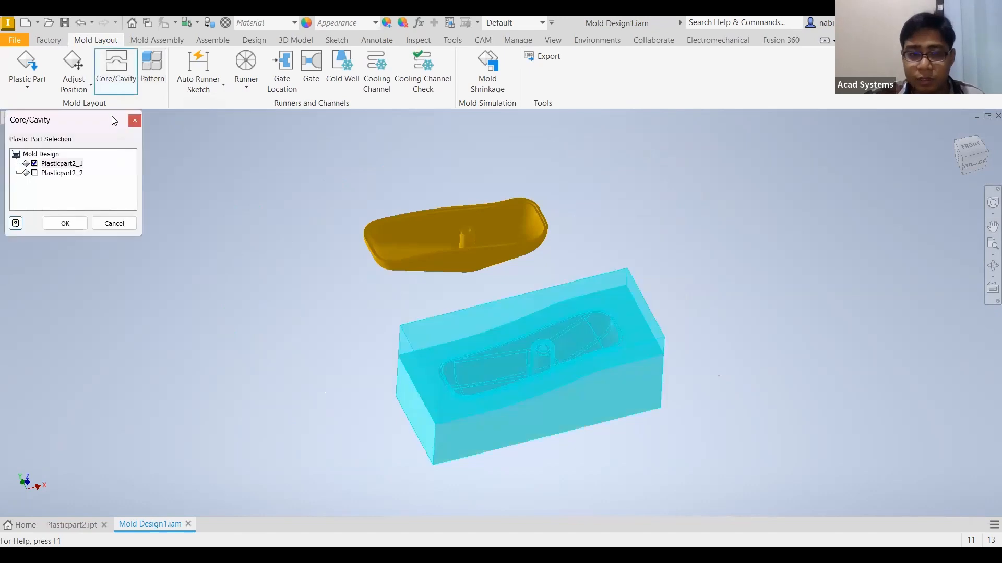
click(34, 174)
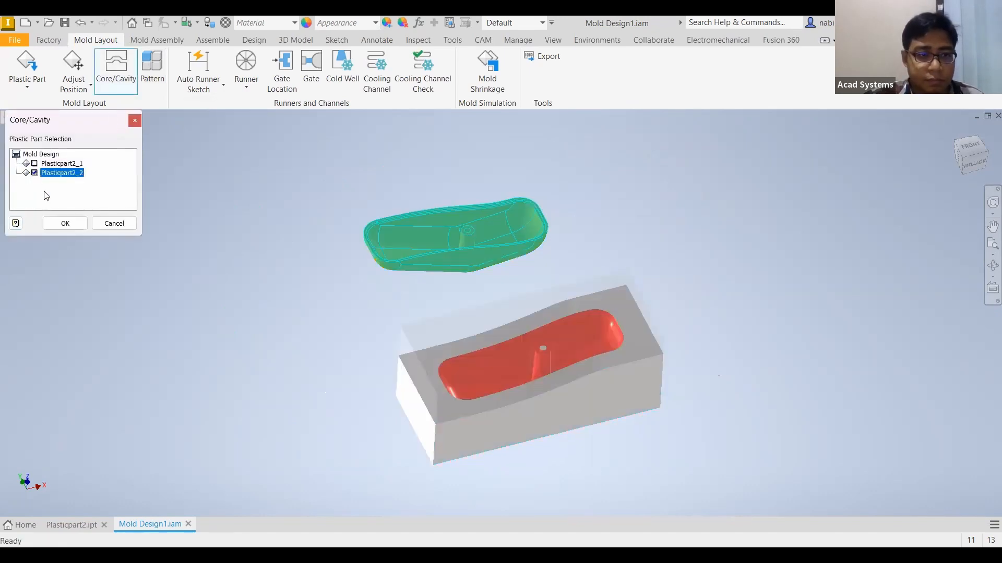
click(66, 224)
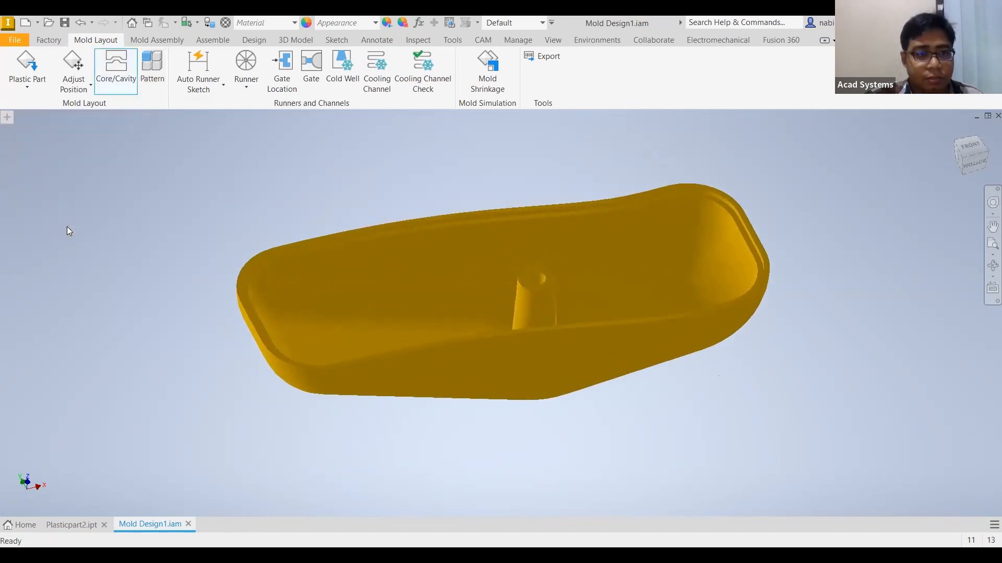
Define the yellow half's rectangular workpiece by boundary box with totals of X 120, Y 50 and Z 50 mm.
click(158, 86)
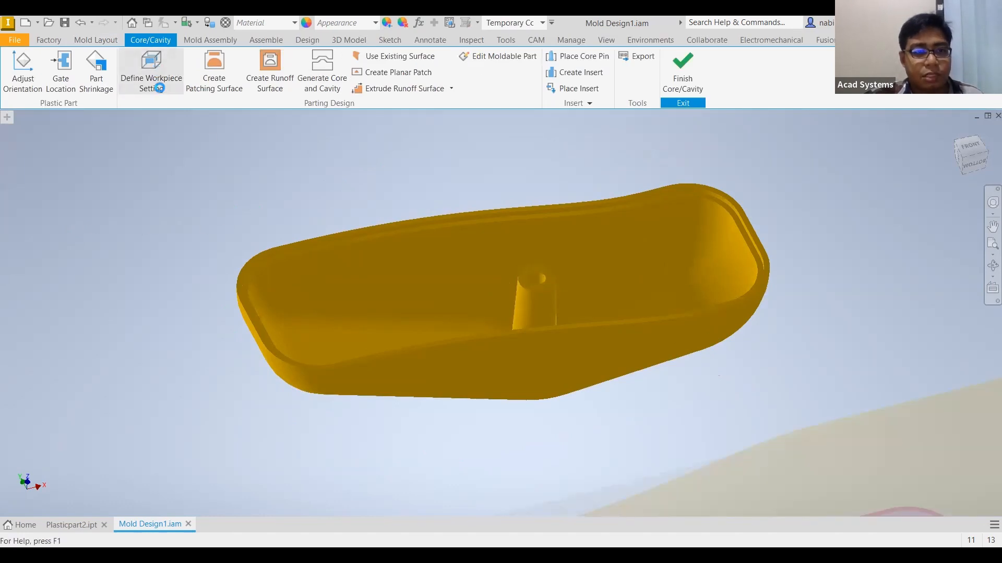
double_click(320, 262)
text(120)
double_click(327, 279)
text(50)
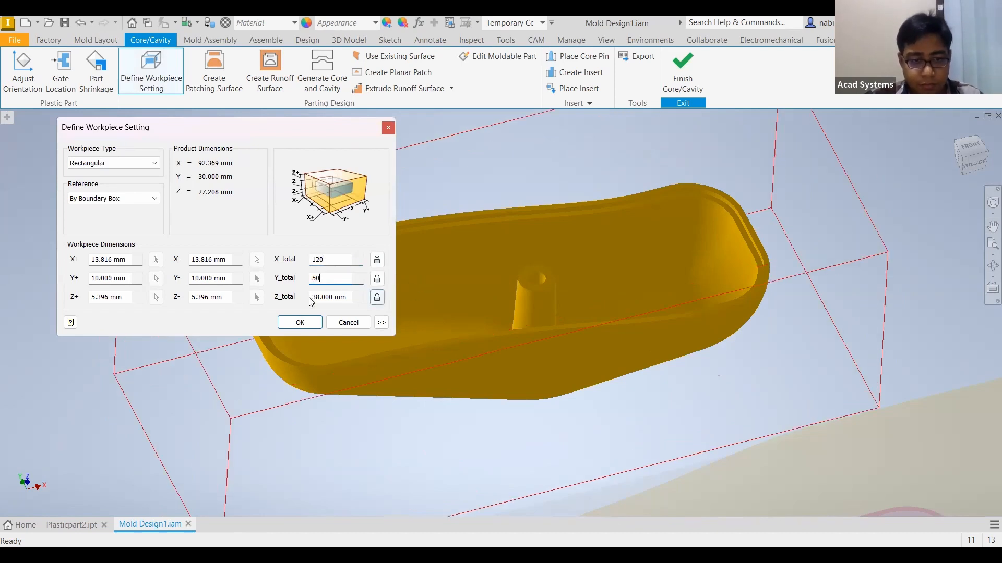
drag(312, 297, 439, 296)
text(50)
click(306, 323)
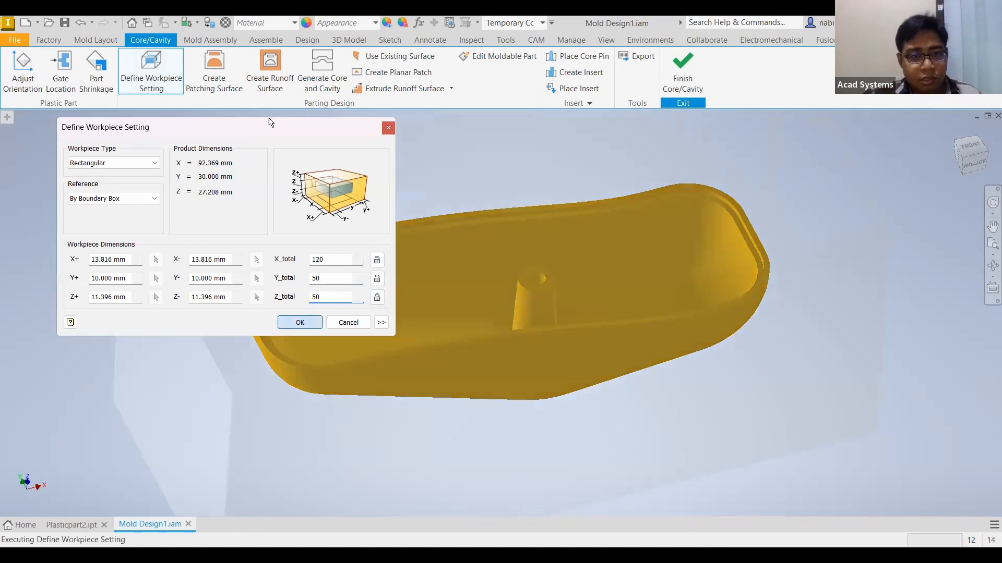
Check the yellow half's boss for a through hole and create a runoff surface from its rim edge loop.
mouse_move(474, 279)
shift+middle_down()
mouse_move(555, 309)
mouse_move(521, 301)
shift+middle_up()
scroll(554, 309, down, 5)
scroll(581, 398, up, 6)
shift+middle_drag(543, 266, 566, 371)
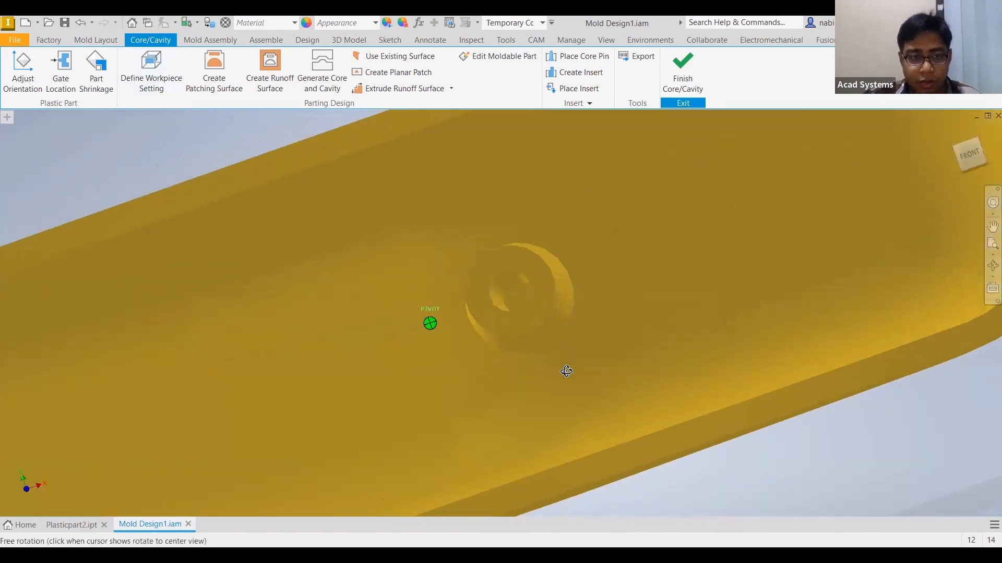
scroll(566, 371, down, 5)
mouse_move(299, 143)
shift+middle_down()
mouse_move(221, 93)
mouse_move(234, 96)
shift+middle_up()
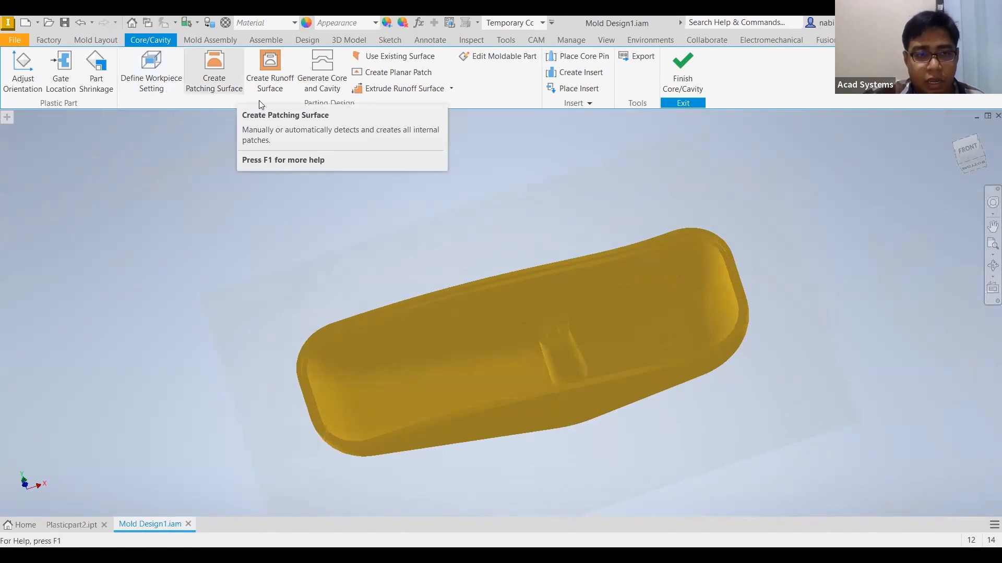
click(287, 88)
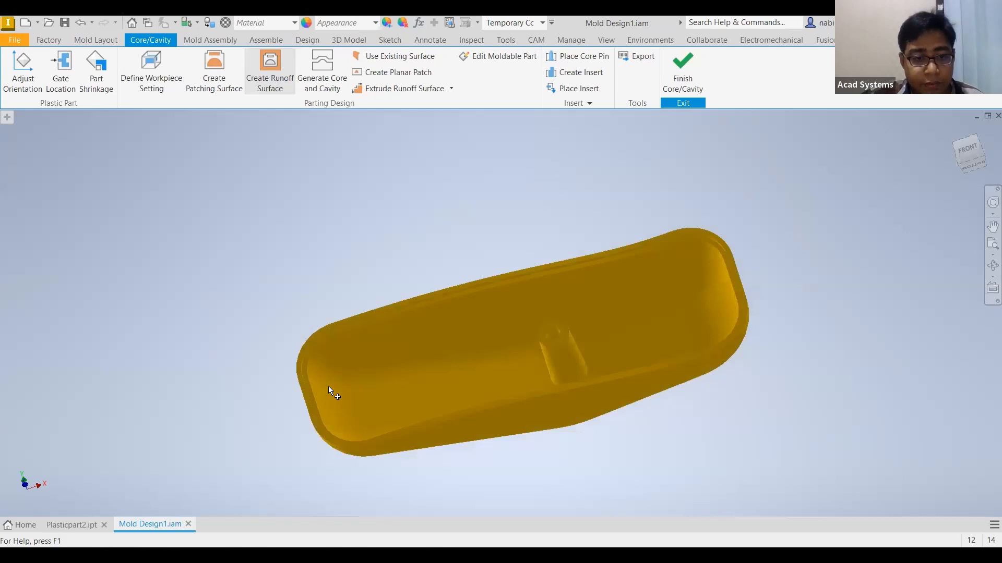
click(617, 366)
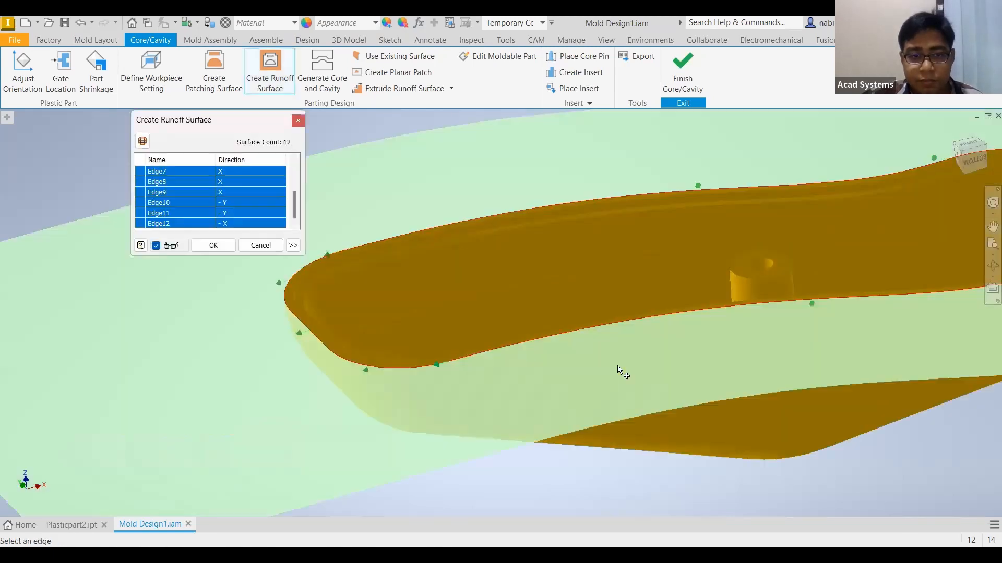
click(214, 245)
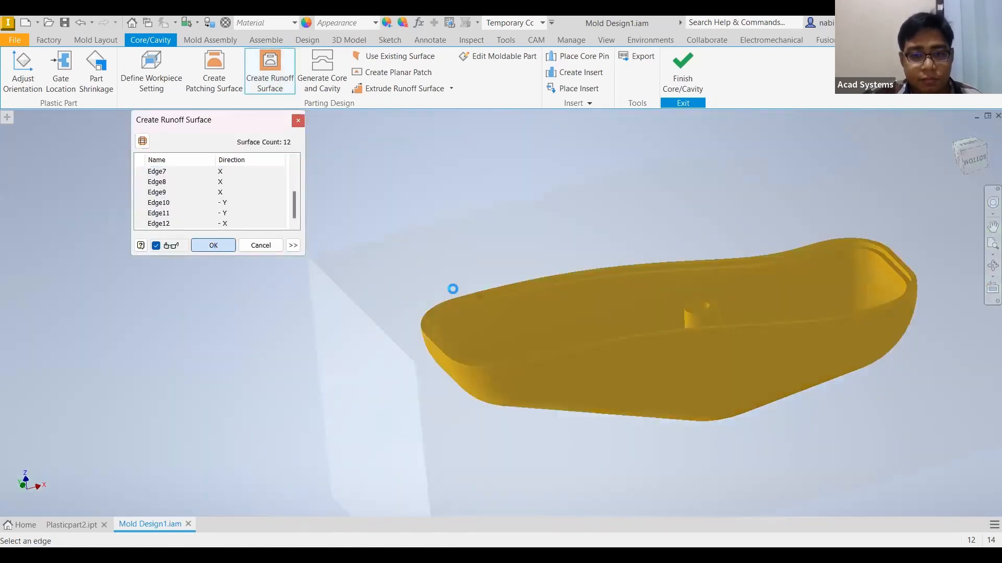
Generate the yellow half's core and cavity with a 0.010 mm repair tolerance and finish its core and cavity design.
shift+middle_drag(371, 290, 551, 355)
scroll(551, 355, down, 3)
click(320, 74)
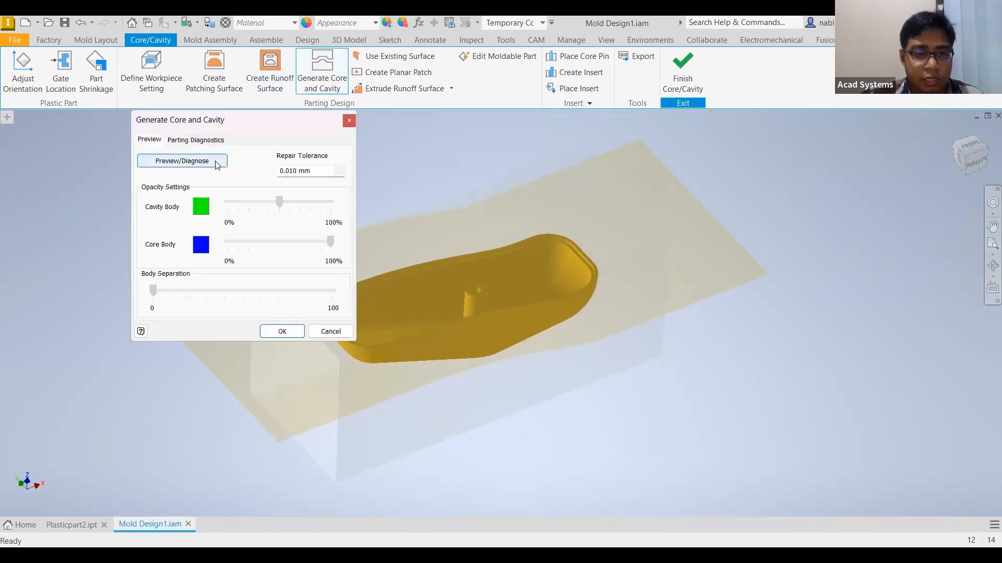
click(280, 333)
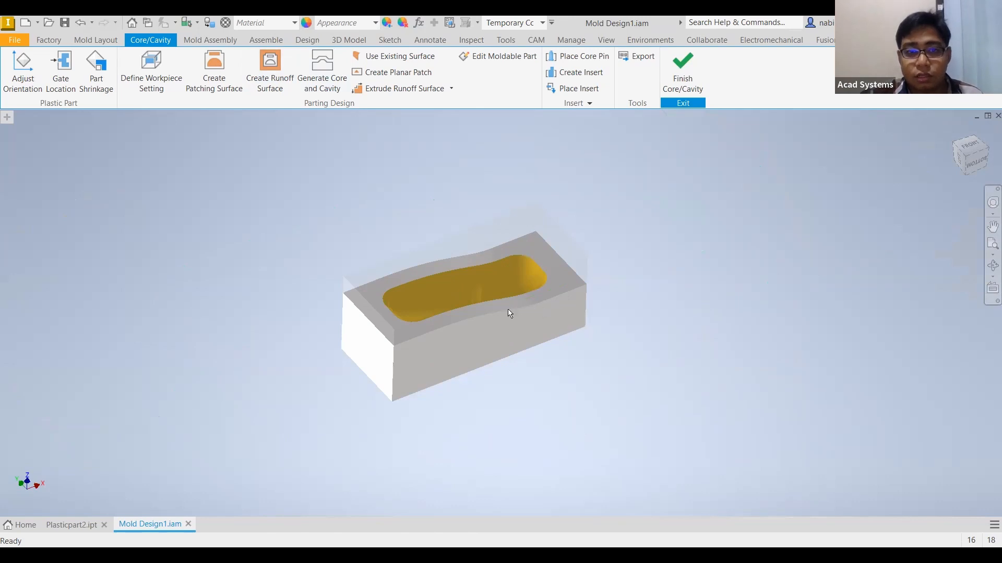
click(686, 71)
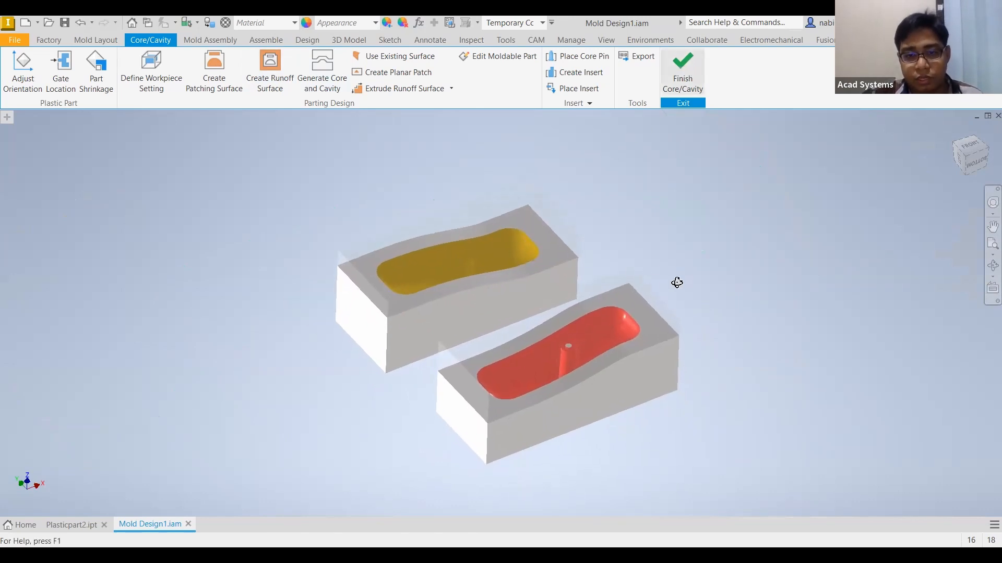
Examine the core and cavity blocks of the yellow and red halves side by side.
drag(562, 270, 610, 276)
shift+middle_drag(608, 273, 306, 186)
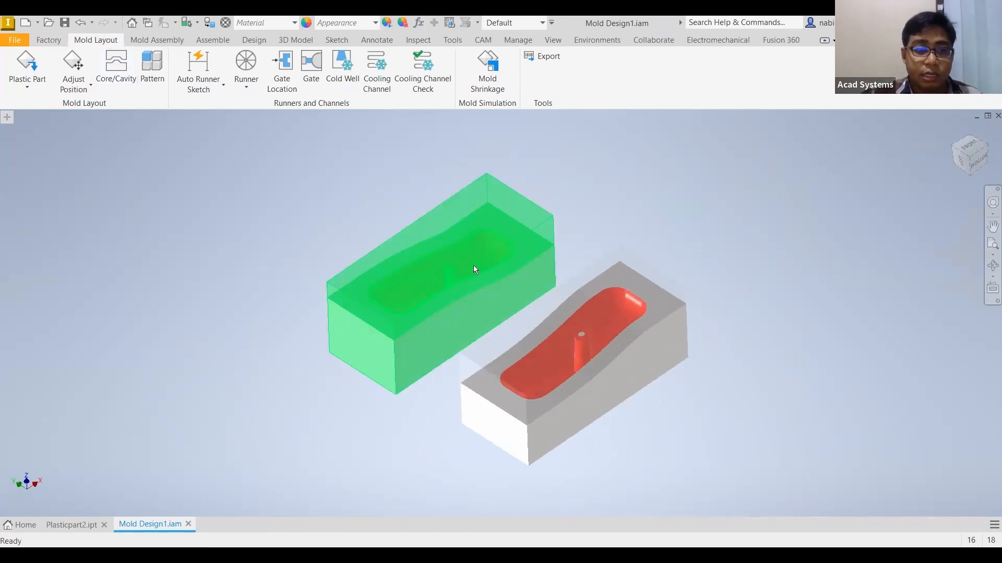
shift+middle_drag(514, 311, 550, 247)
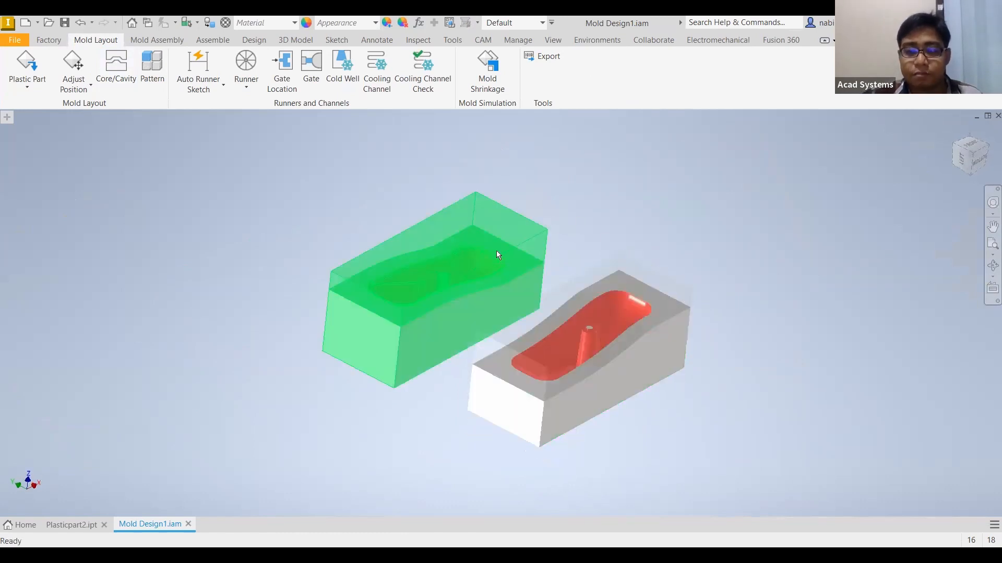
scroll(522, 250, up, 4)
middle_drag(471, 271, 487, 245)
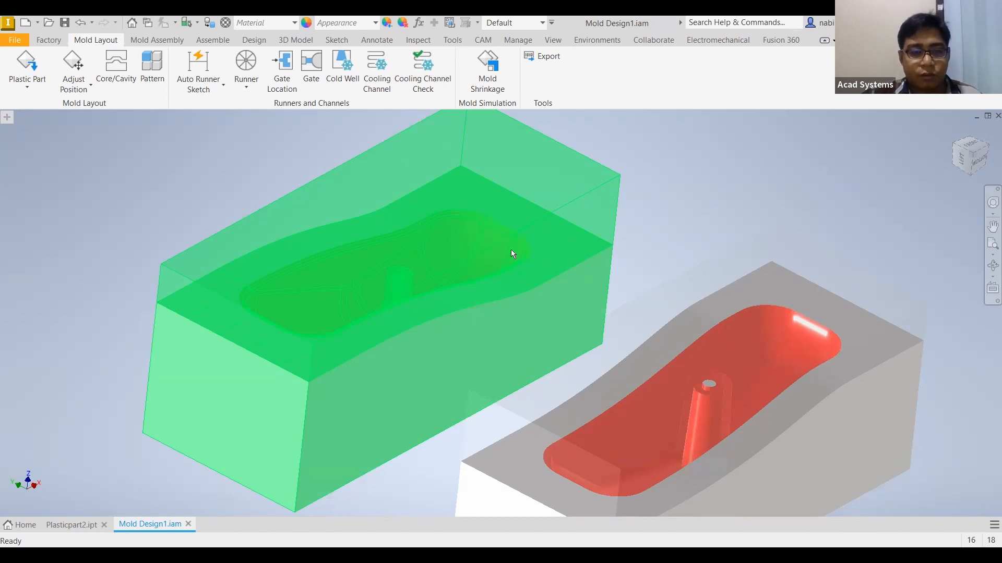
shift+middle_drag(547, 229, 365, 199)
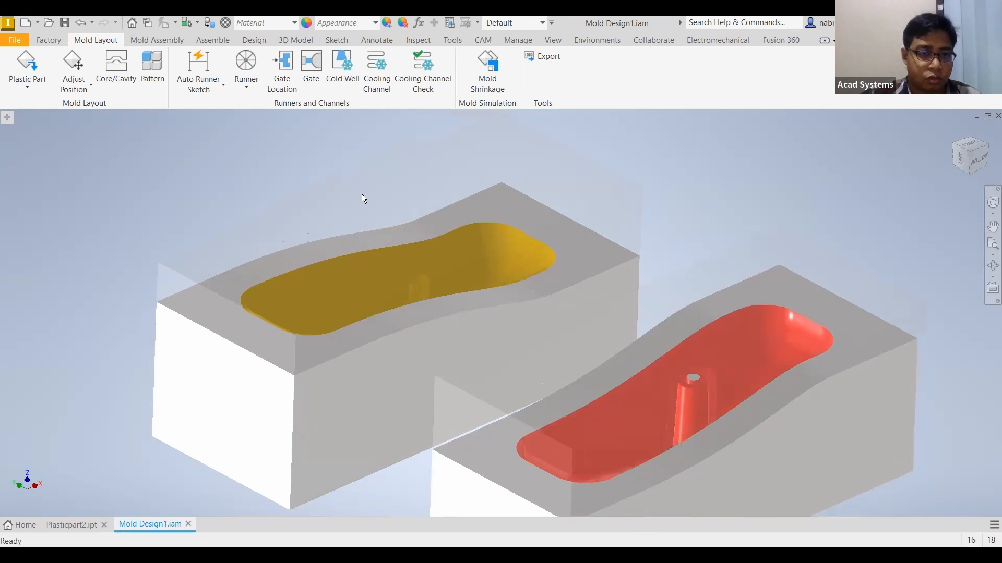
Add a gate location on the yellow half's end rim edge at a ratio of 0.5, copied to all pockets.
click(282, 67)
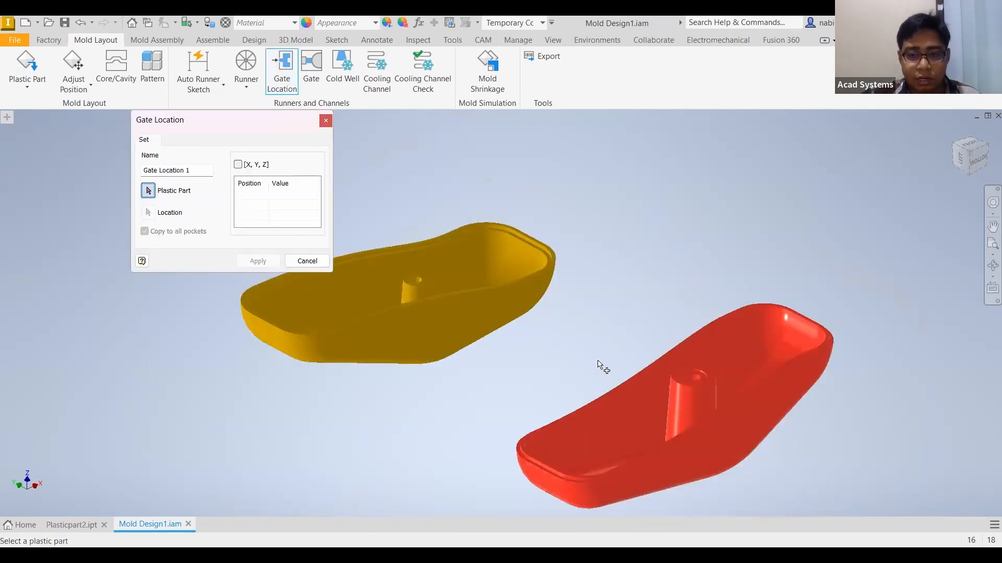
shift+middle_drag(331, 283, 390, 385)
scroll(436, 317, up, 3)
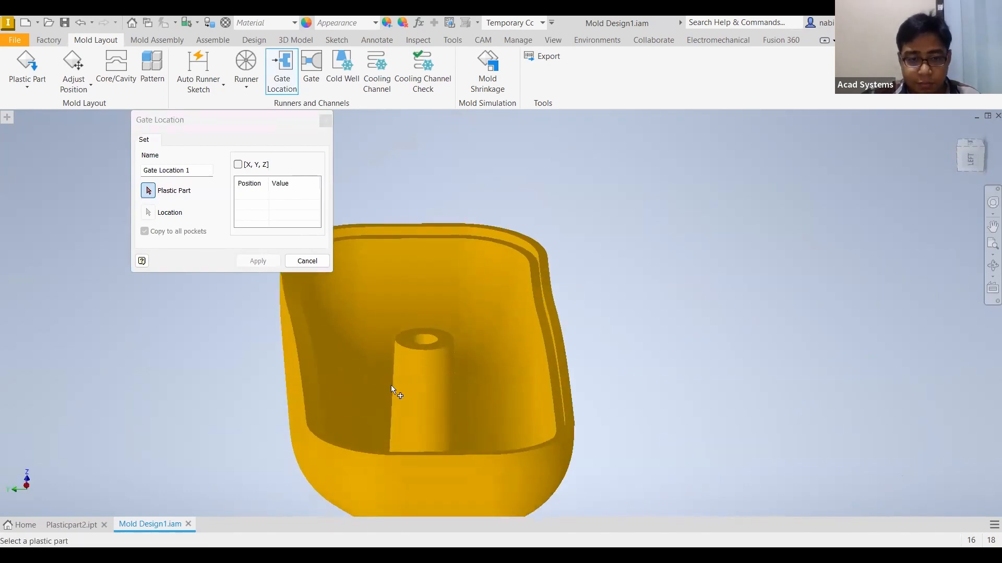
scroll(400, 397, up, 5)
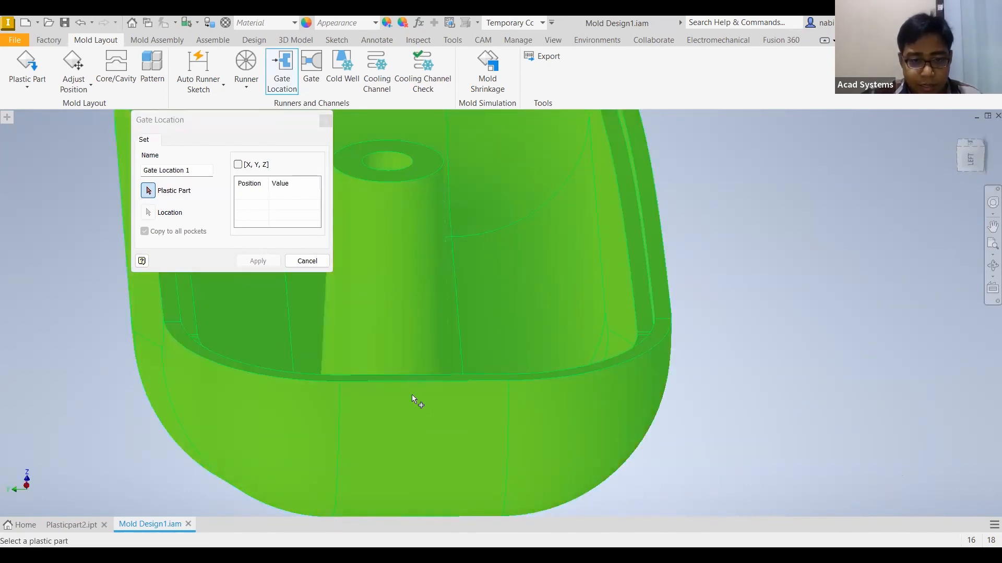
click(425, 412)
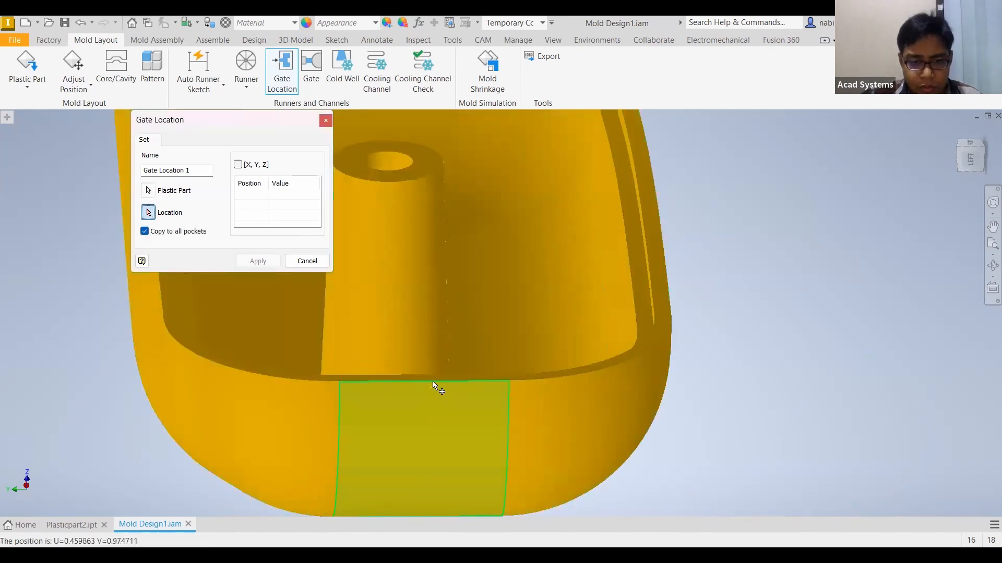
click(424, 381)
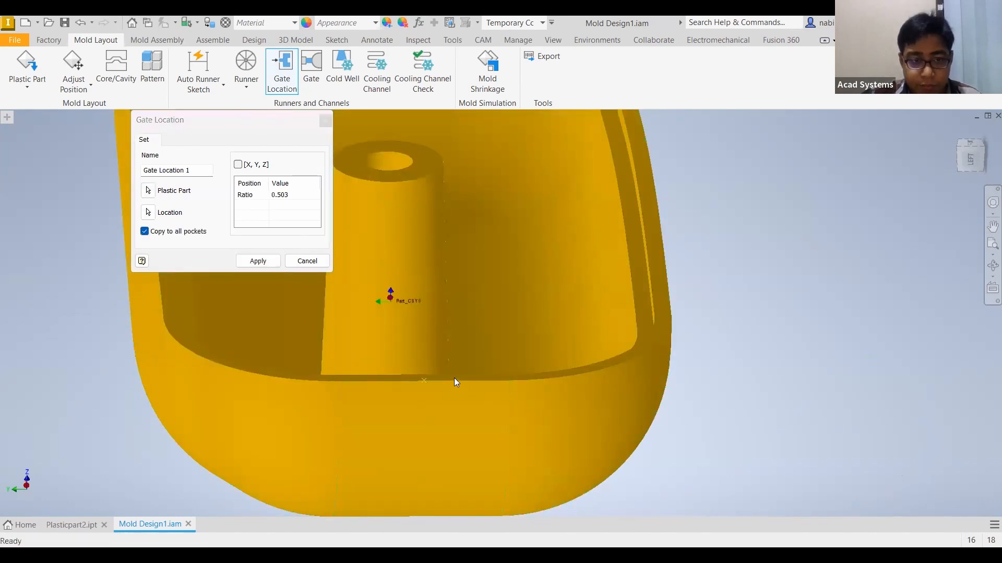
click(278, 196)
text(1)
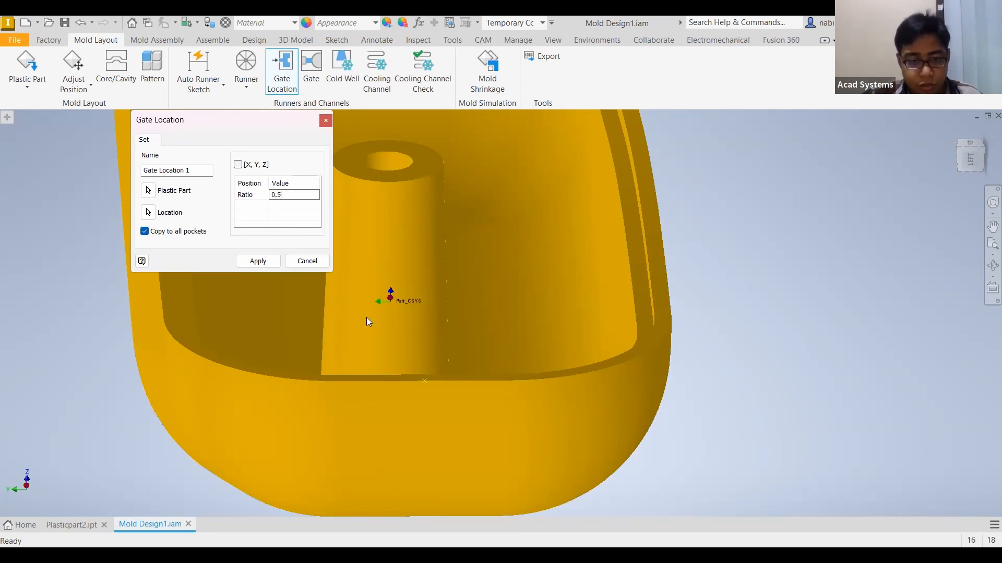
click(259, 262)
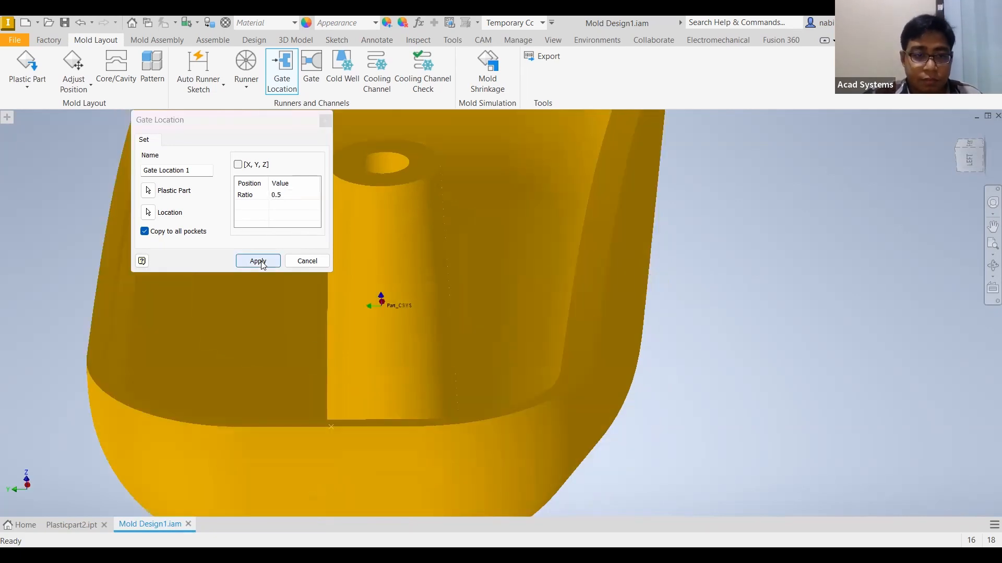
Add a gate location on the red half's matching end rim edge at a ratio of 0.5 and finish gate placement.
scroll(518, 355, down, 5)
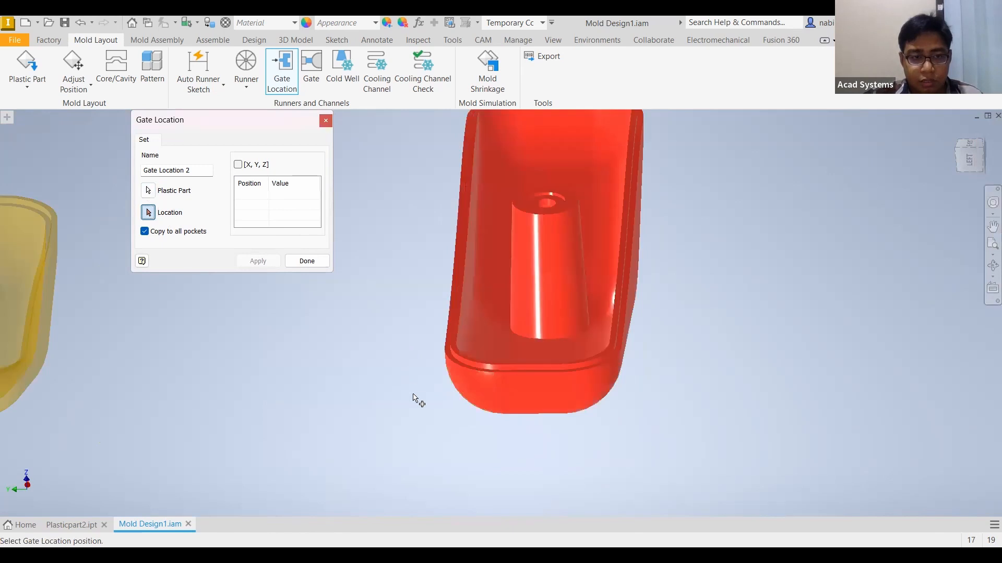
scroll(606, 386, up, 3)
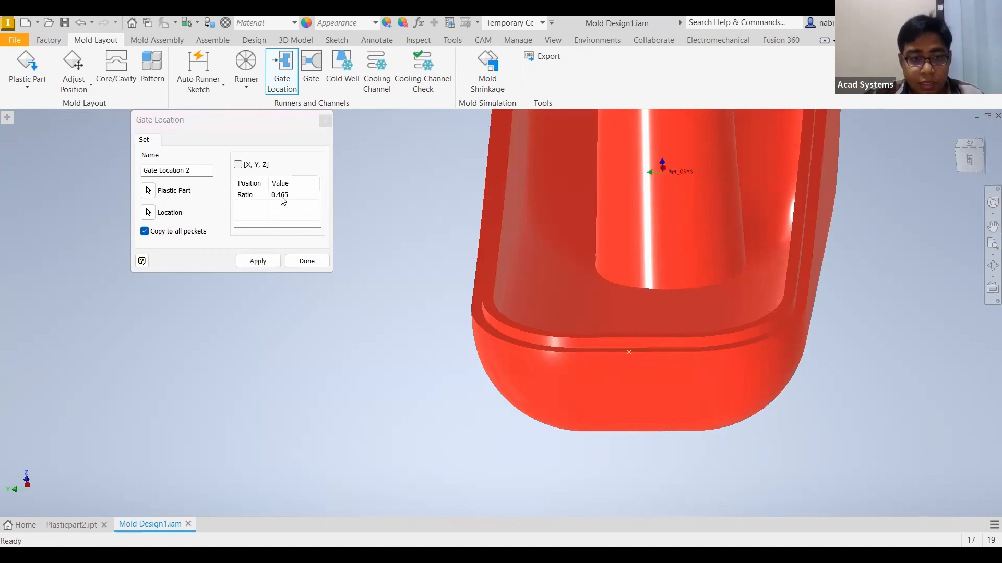
double_click(277, 198)
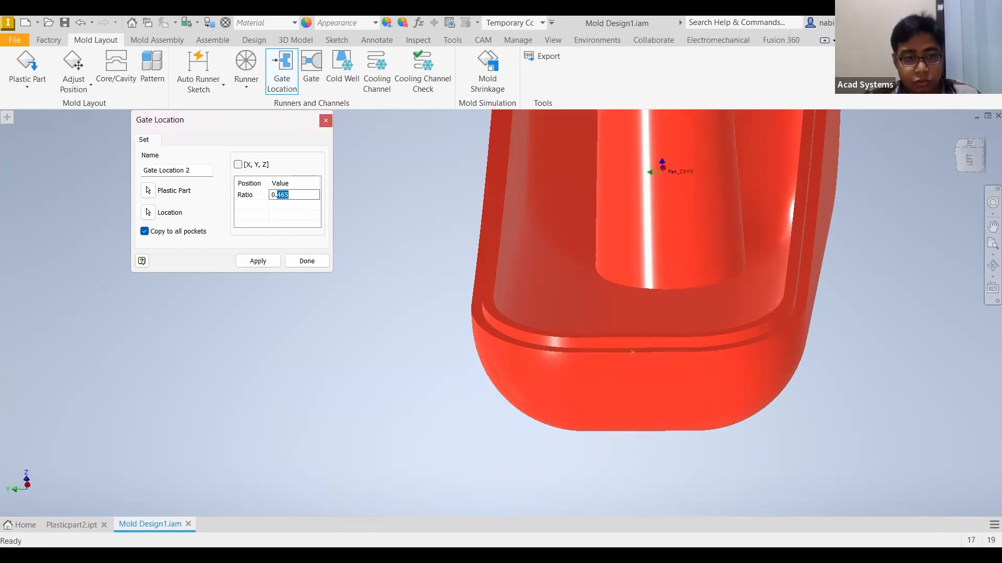
click(257, 261)
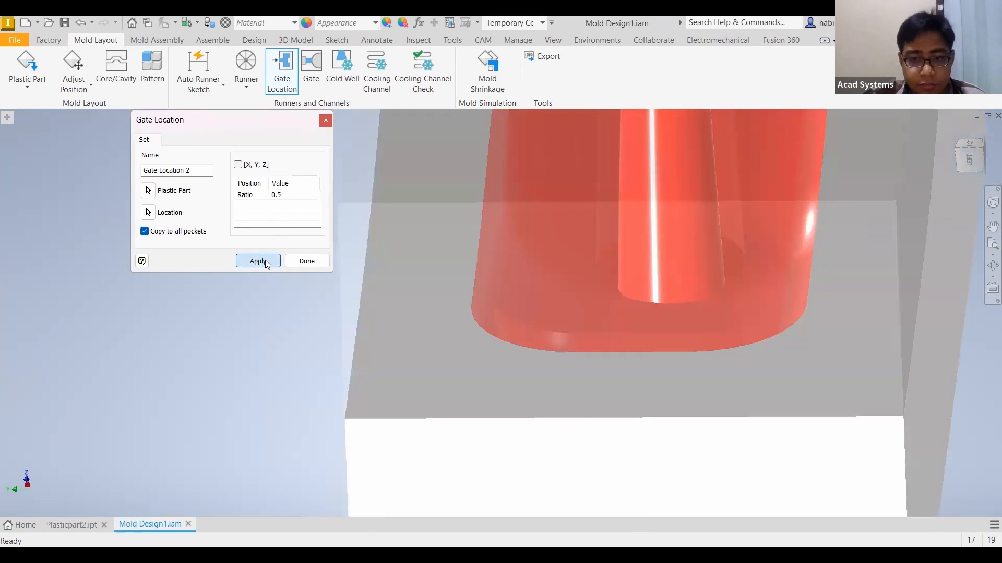
scroll(425, 339, up, 3)
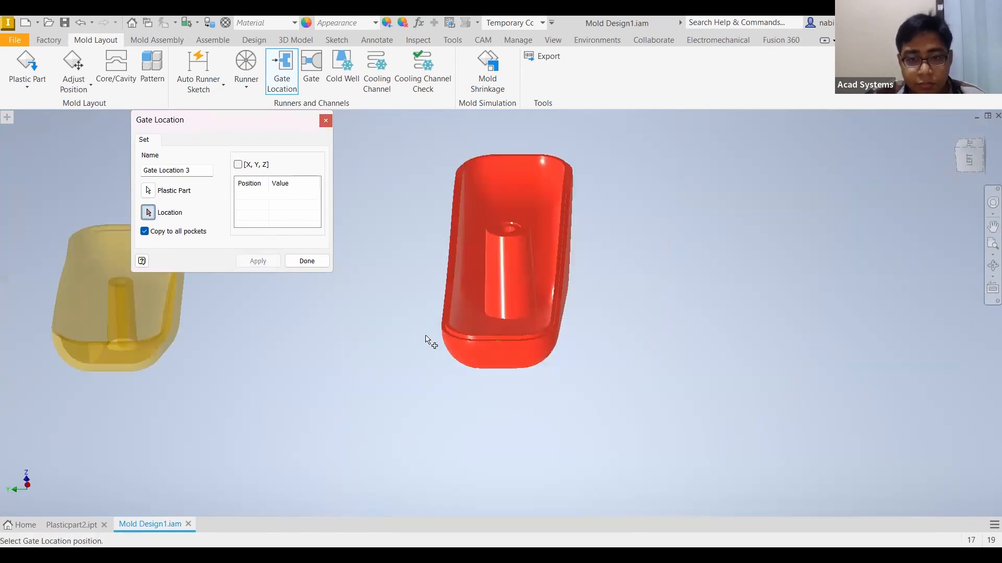
click(307, 262)
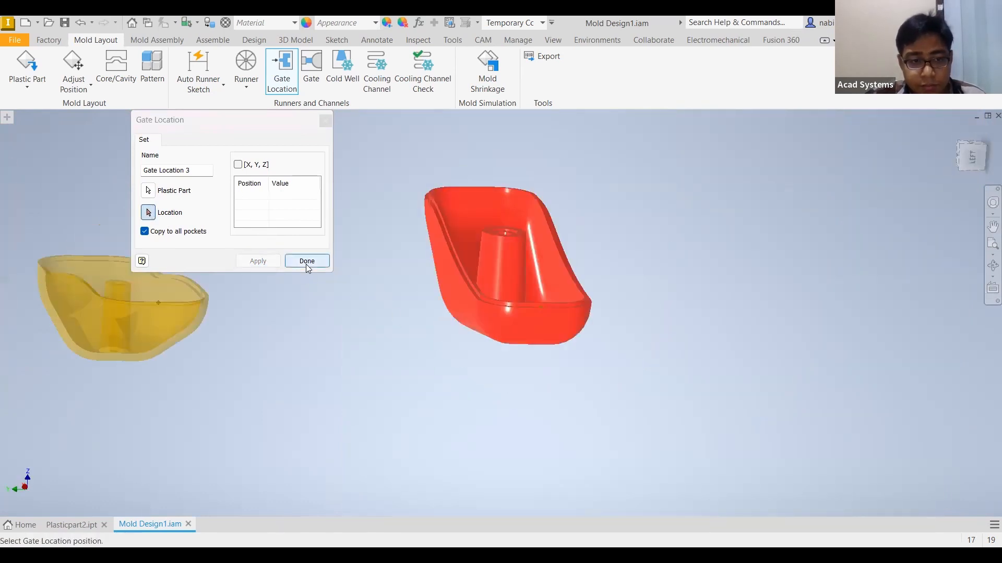
Start a linear Pattern 1 auto runner sketch on the yellow half's parting surface and offset it 50 mm to midway between the halves.
mouse_move(434, 329)
shift+middle_down()
mouse_move(387, 344)
mouse_move(496, 380)
mouse_move(441, 395)
mouse_move(447, 409)
mouse_move(407, 382)
mouse_move(519, 393)
mouse_move(402, 377)
mouse_move(583, 366)
mouse_move(433, 368)
mouse_move(406, 327)
mouse_move(427, 334)
mouse_move(353, 313)
mouse_move(389, 326)
mouse_move(199, 225)
shift+middle_up()
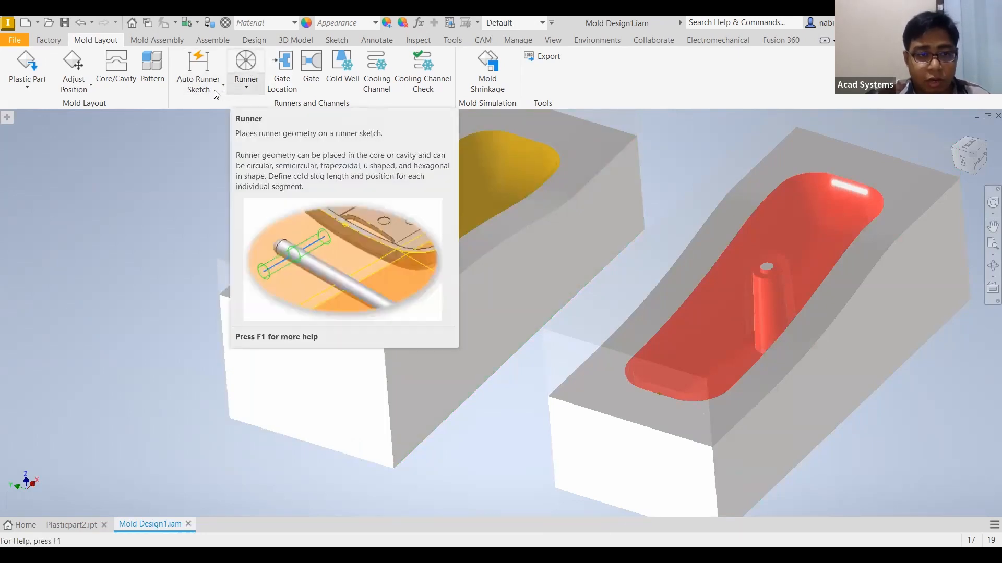
click(216, 94)
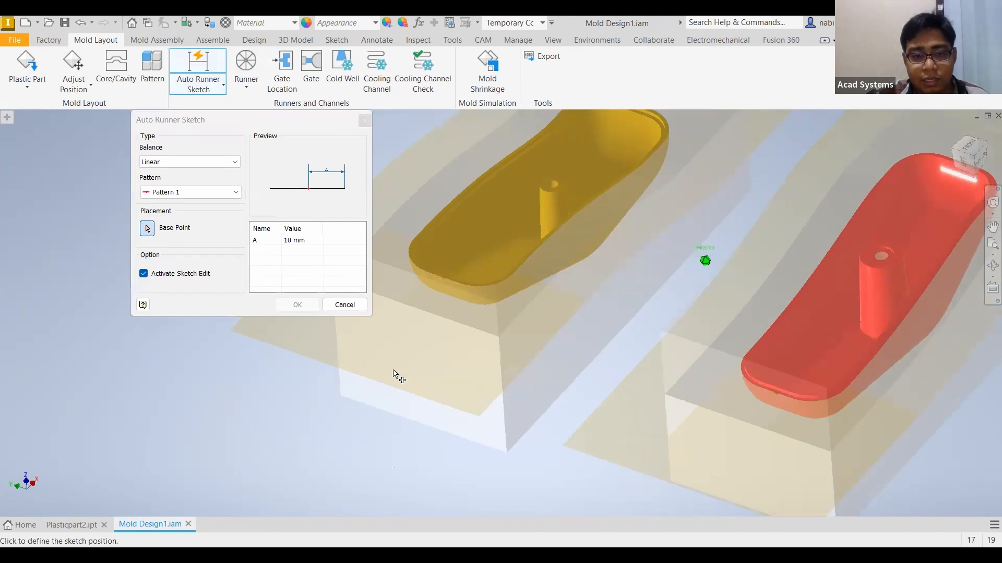
shift+middle_drag(393, 370, 517, 378)
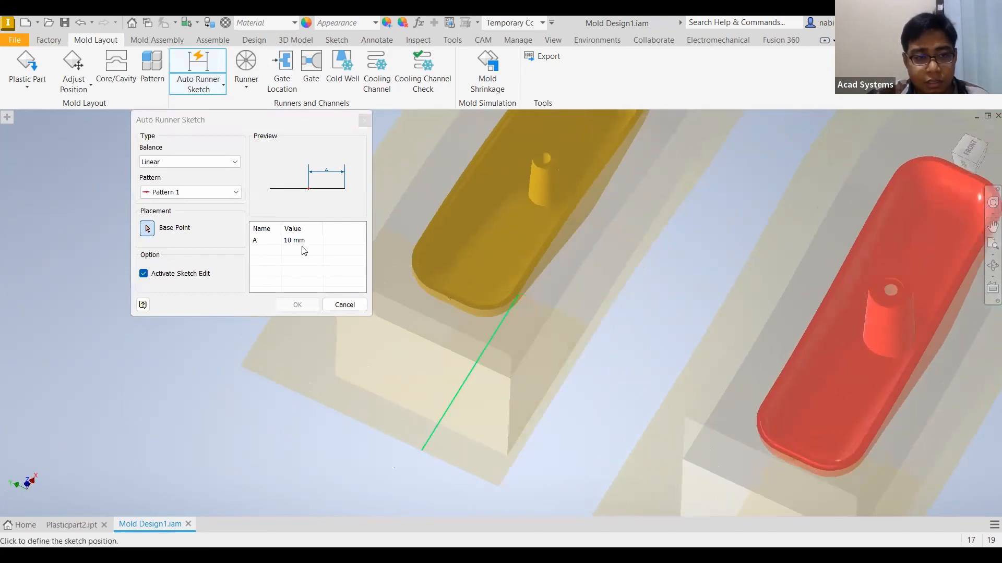
click(452, 264)
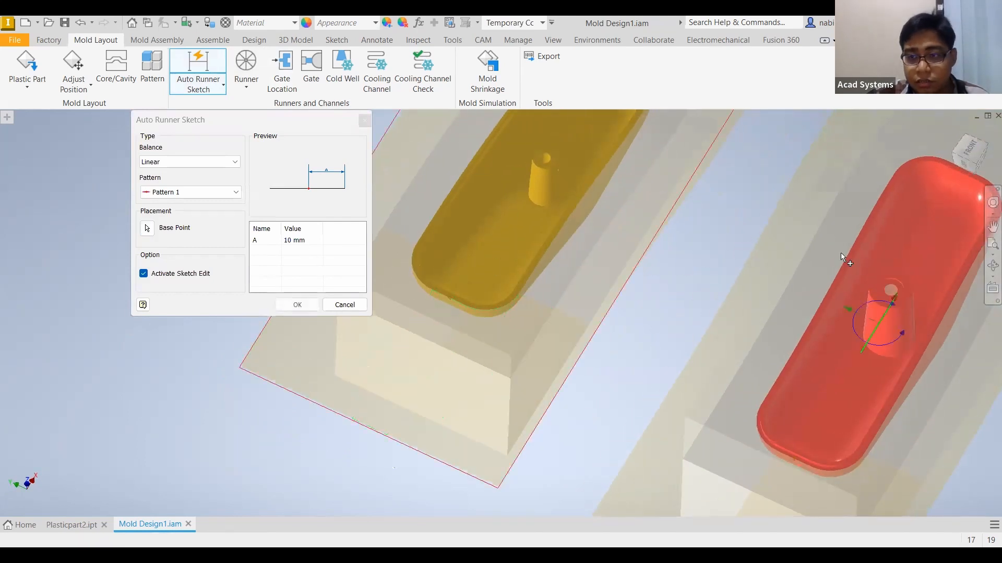
scroll(840, 253, down, 3)
scroll(841, 253, up, 1)
middle_drag(841, 252, 627, 251)
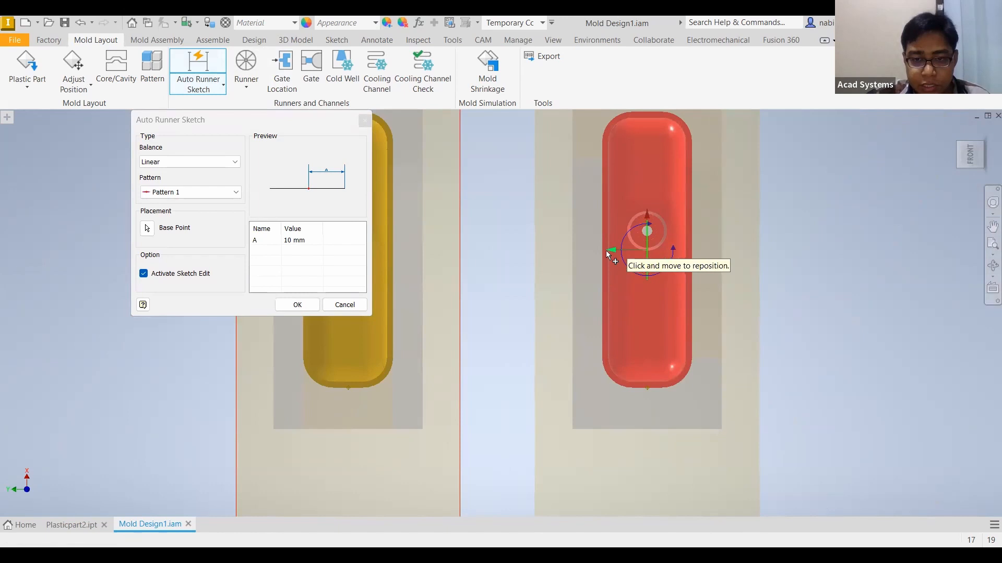
click(468, 273)
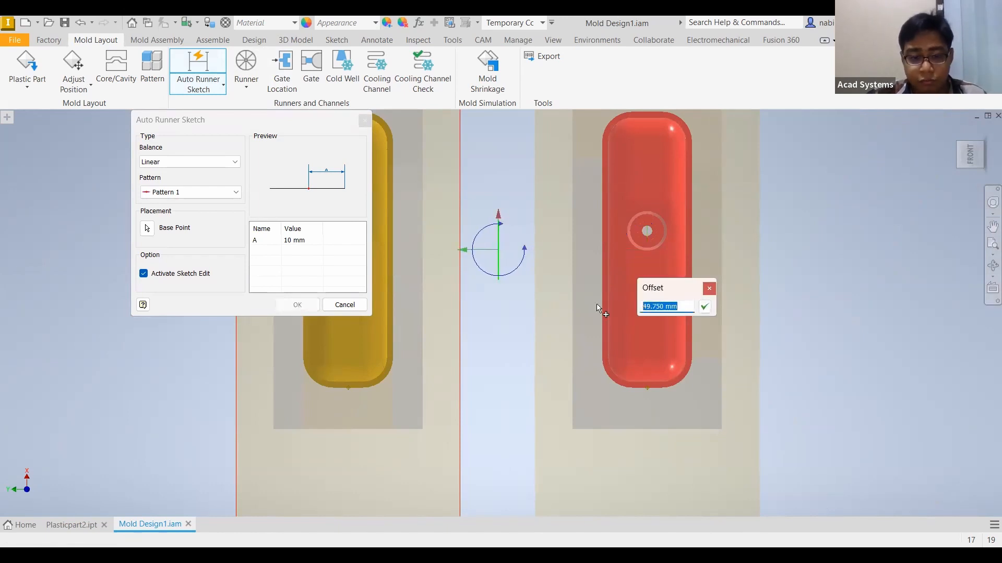
text(50)
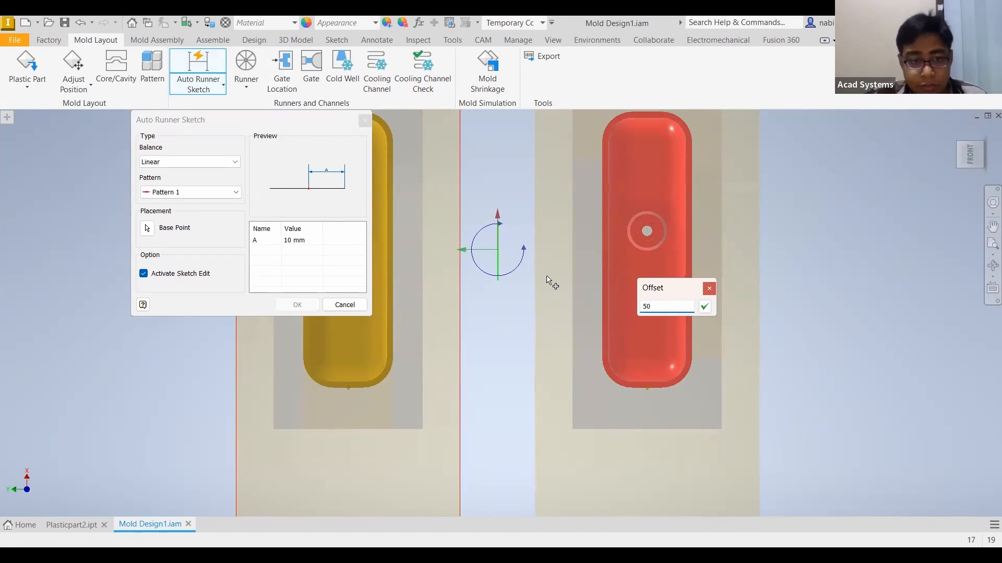
key(Return)
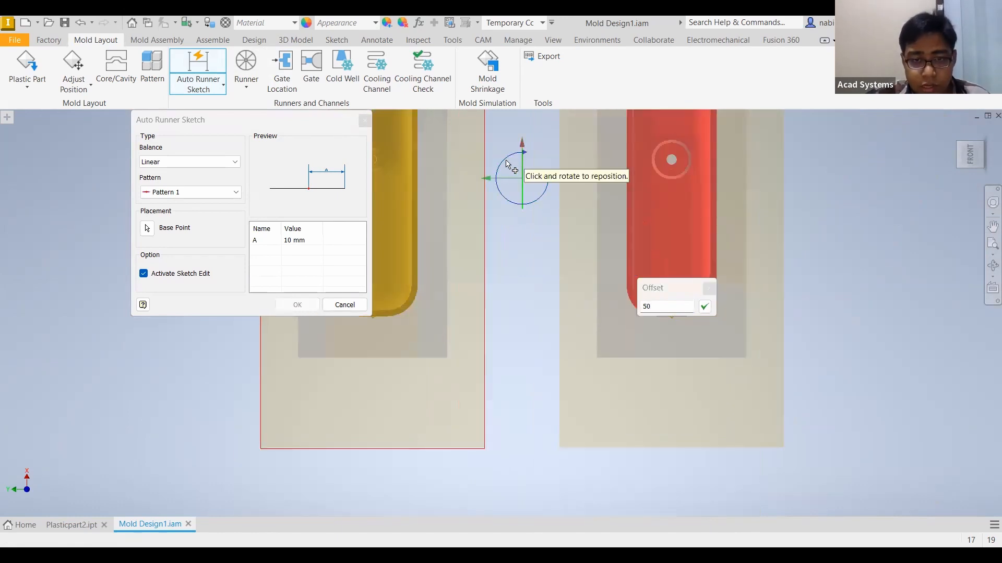
Rotate the runner sketch 90 degrees, offset it -55 mm to just beyond the gate ends, and create it with sketch editing active.
text(90)
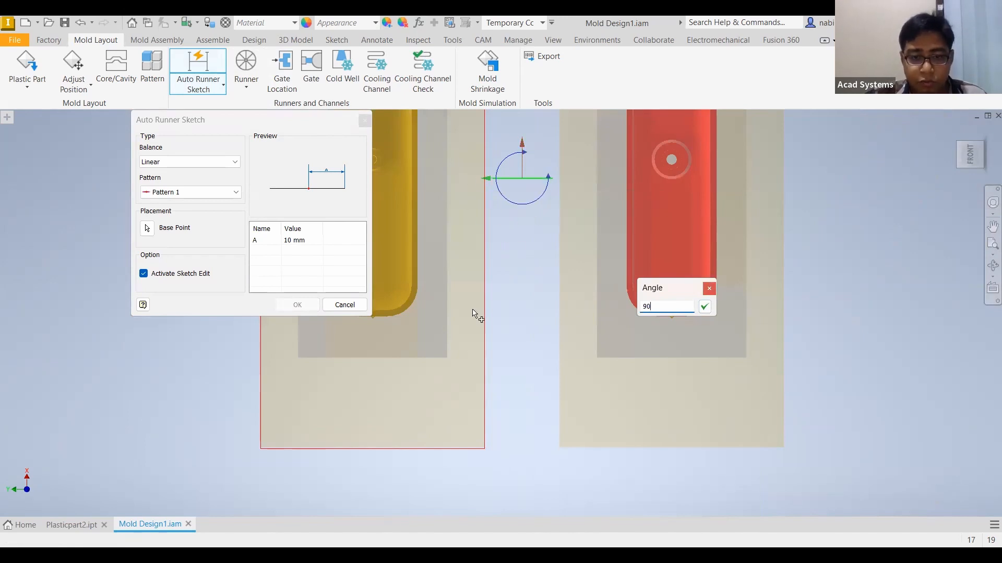
key(Return)
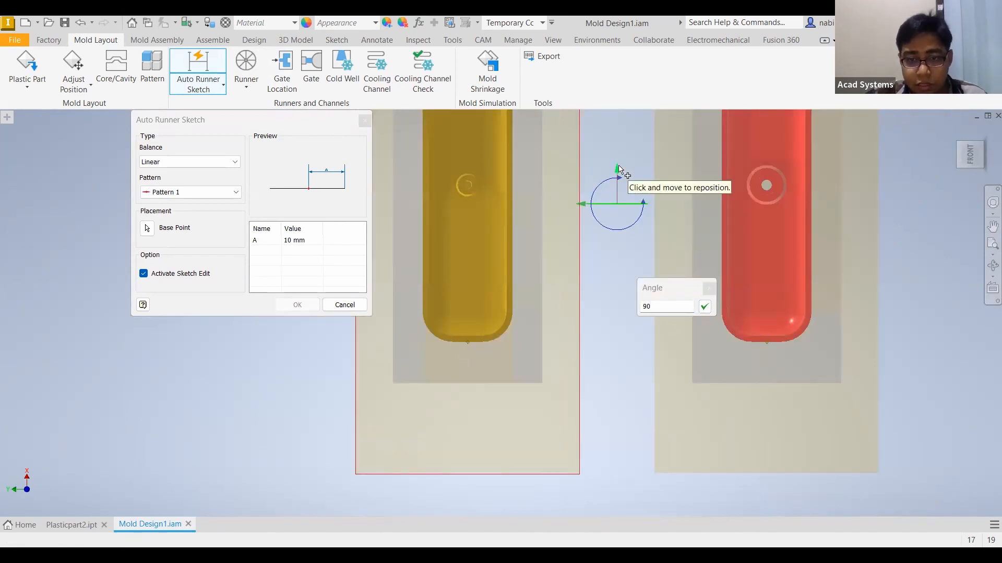
drag(621, 188, 620, 316)
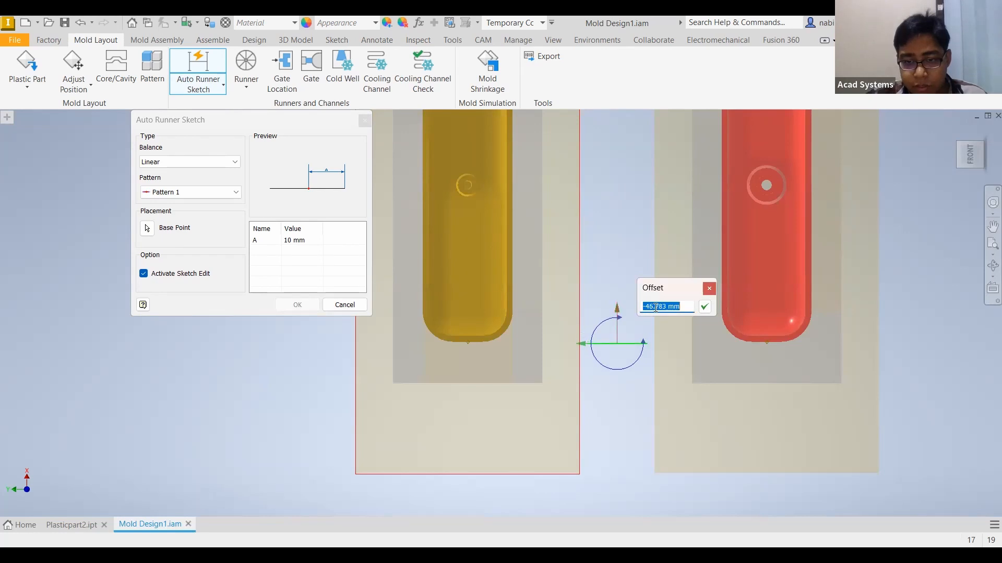
text(-)
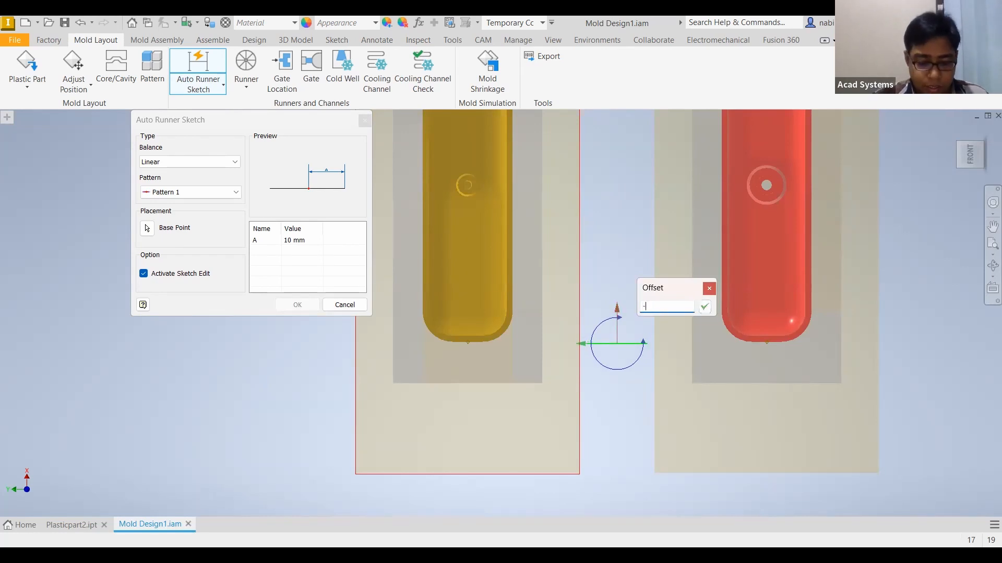
text(50)
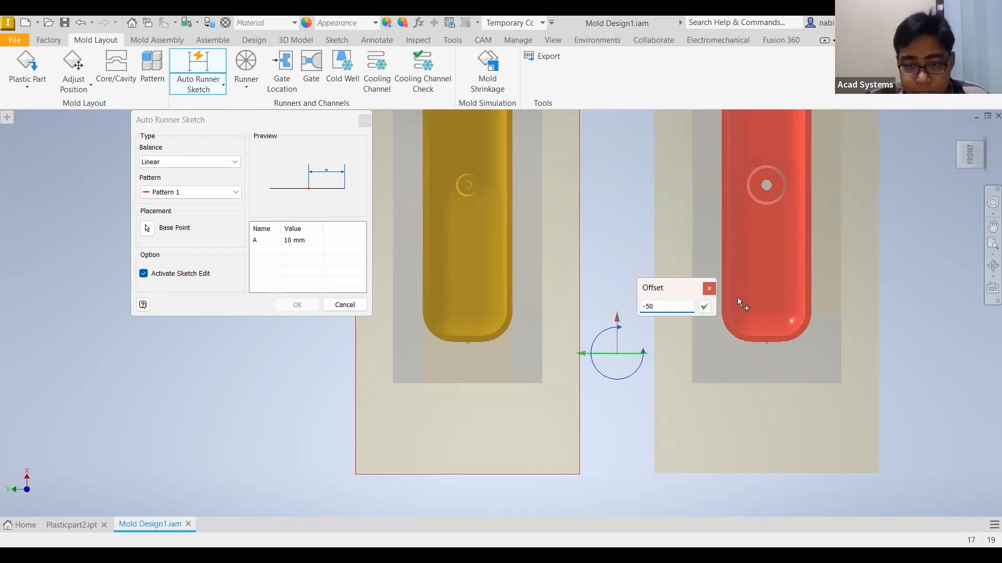
text(5)
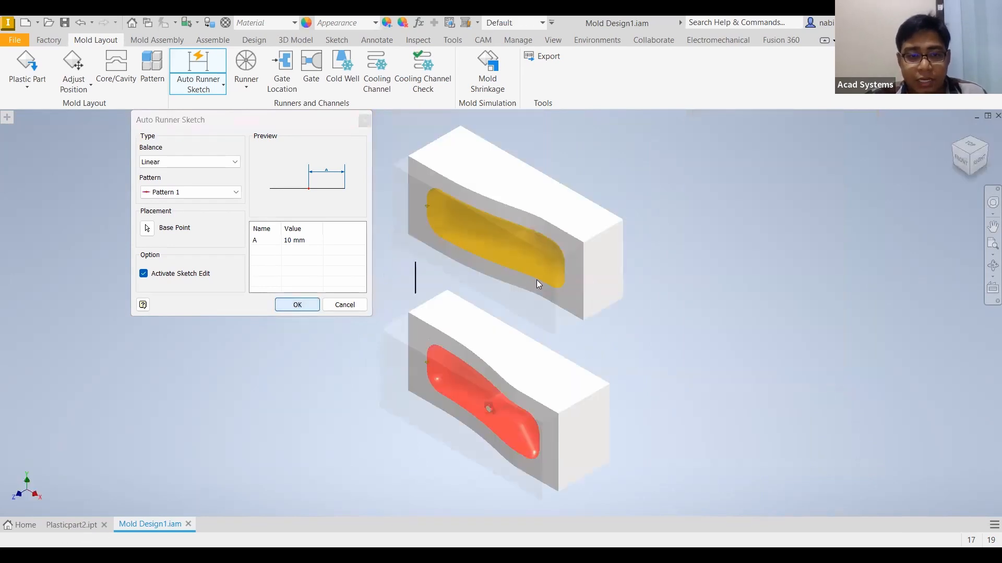
Set the runner line's 10 mm half-length dimension to 50 mm and finish the sketch.
shift+middle_drag(676, 190, 600, 291)
key(Page_Up)
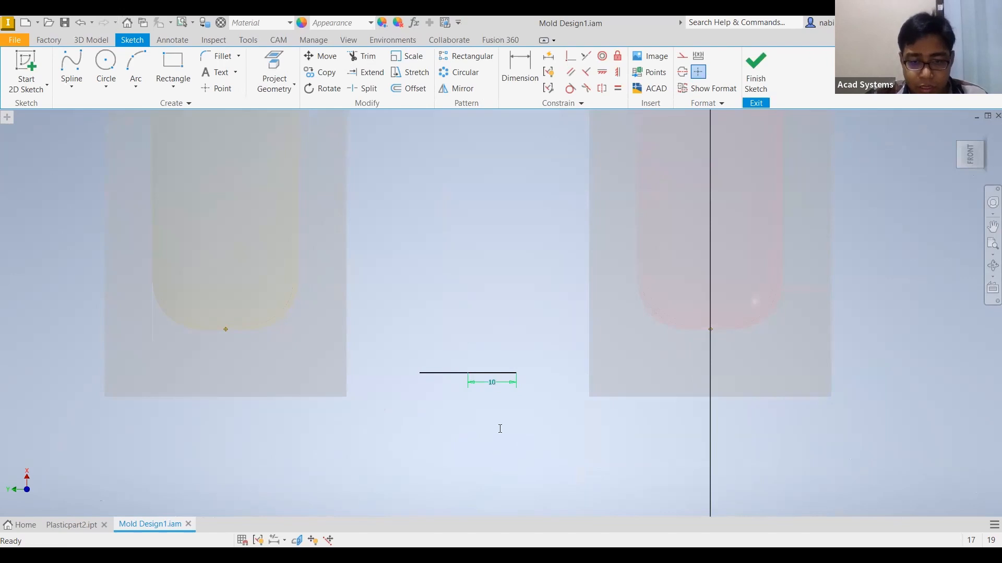
double_click(492, 382)
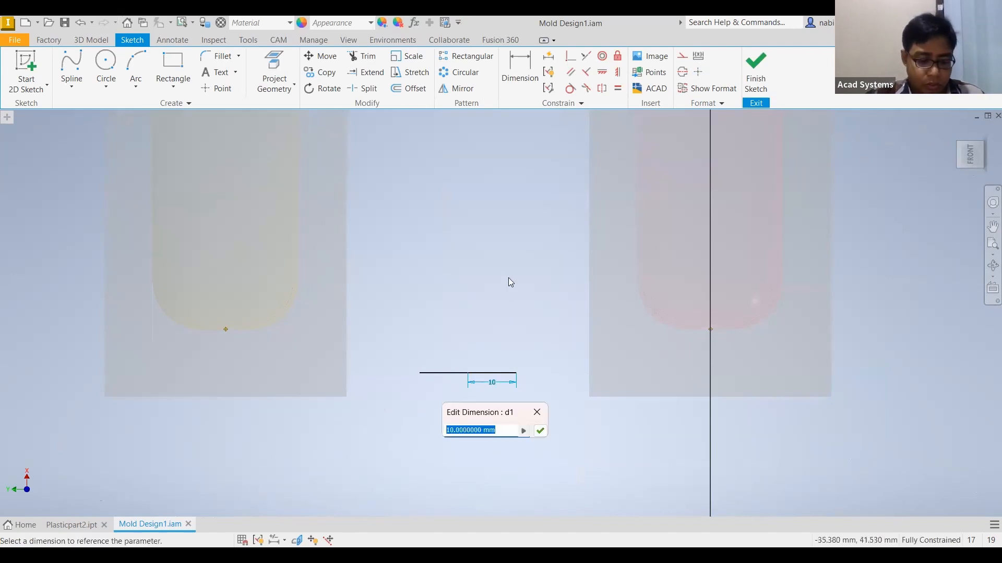
text(50)
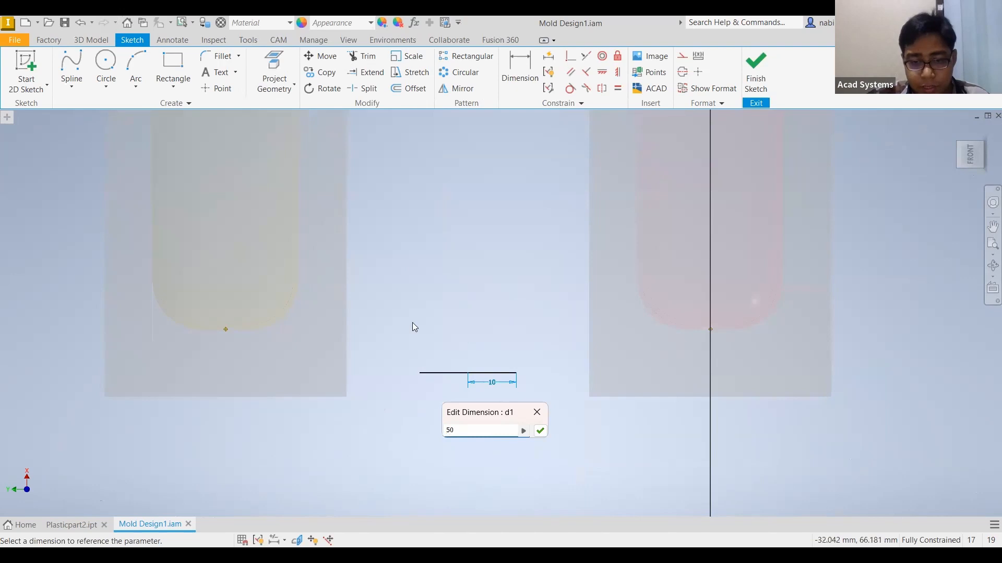
click(539, 430)
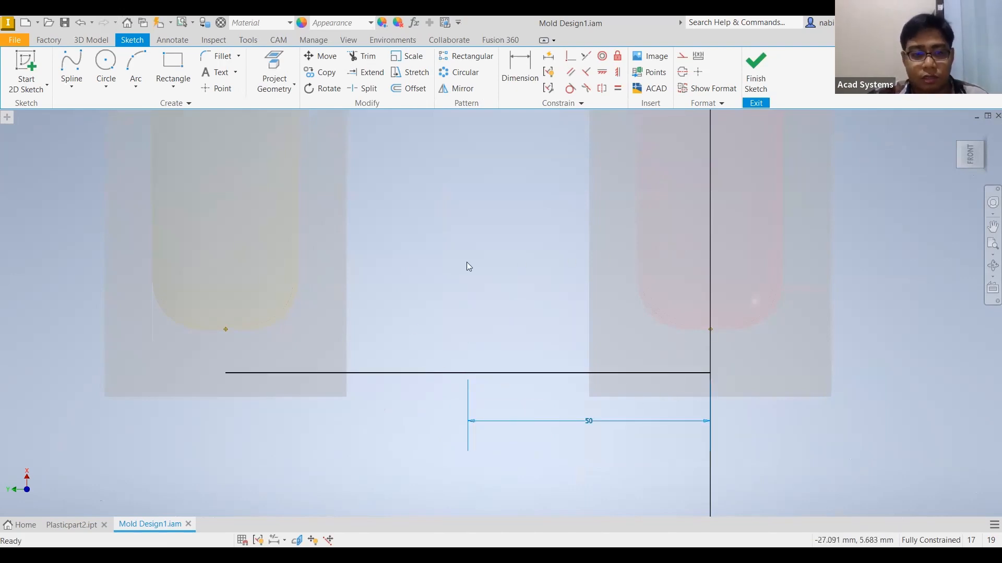
click(756, 68)
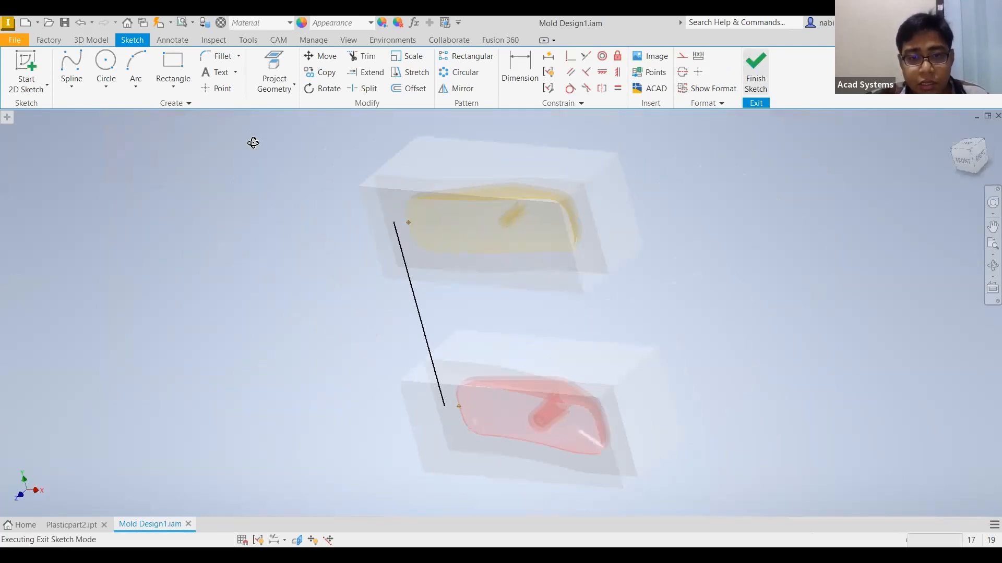
Examine the runner sketch line's position relative to the gate points of both halves.
mouse_move(205, 168)
shift+middle_down()
mouse_move(56, 159)
mouse_move(34, 186)
mouse_move(93, 192)
shift+middle_up()
shift+middle_drag(400, 260, 632, 282)
scroll(631, 282, down, 2)
middle_drag(501, 396, 583, 266)
scroll(583, 266, down, 4)
scroll(768, 209, up, 5)
middle_drag(768, 209, 680, 184)
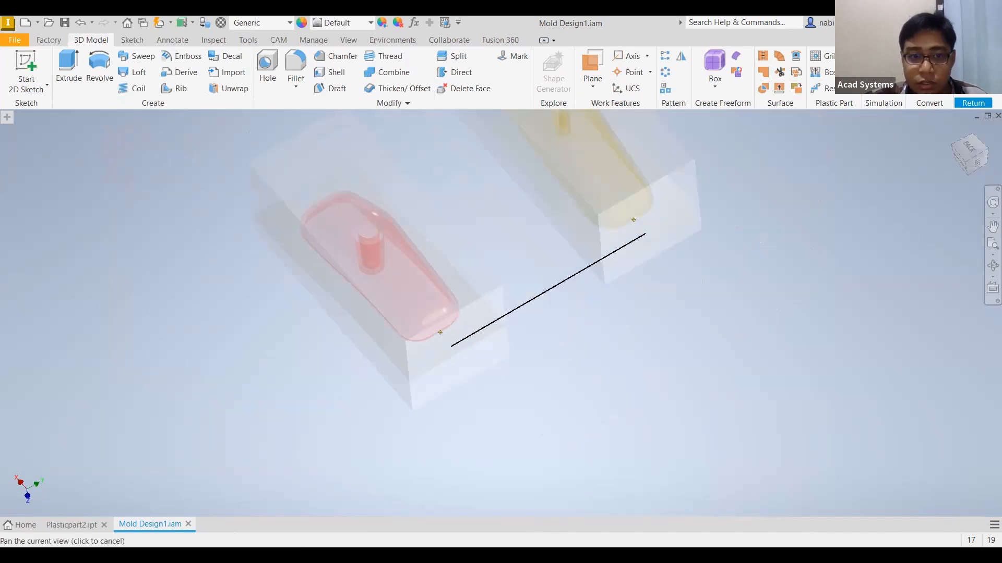
Create a circular 4 mm runner along both segments of the runner sketch line between the two halves.
shift+middle_drag(407, 227, 210, 81)
middle_drag(524, 216, 527, 257)
click(245, 66)
click(593, 309)
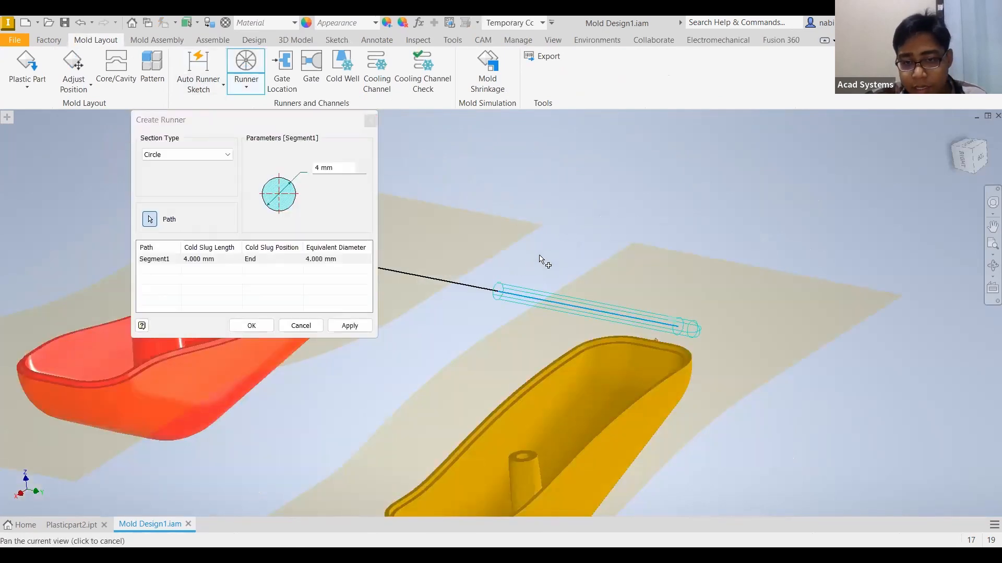
middle_drag(540, 259, 704, 260)
click(502, 261)
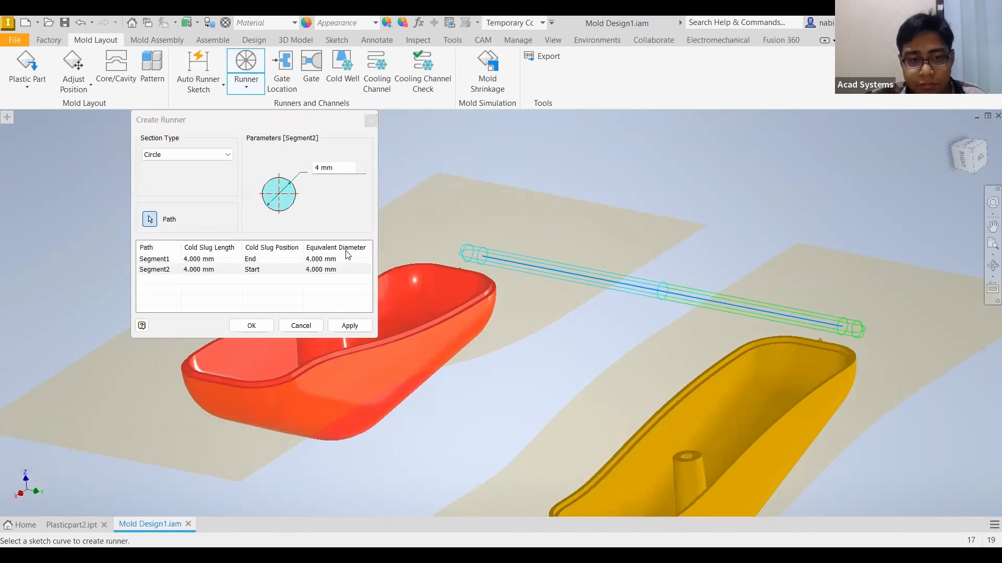
click(353, 326)
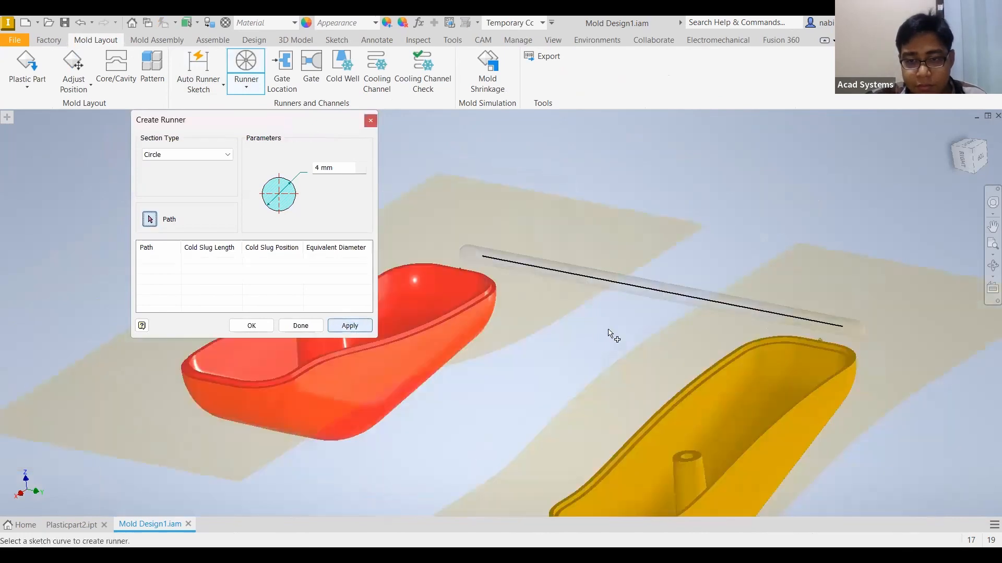
mouse_move(478, 315)
shift+middle_down()
mouse_move(454, 339)
mouse_move(420, 236)
mouse_move(496, 361)
mouse_move(496, 335)
mouse_move(542, 333)
mouse_move(470, 313)
mouse_move(476, 320)
shift+middle_up()
scroll(537, 328, down, 6)
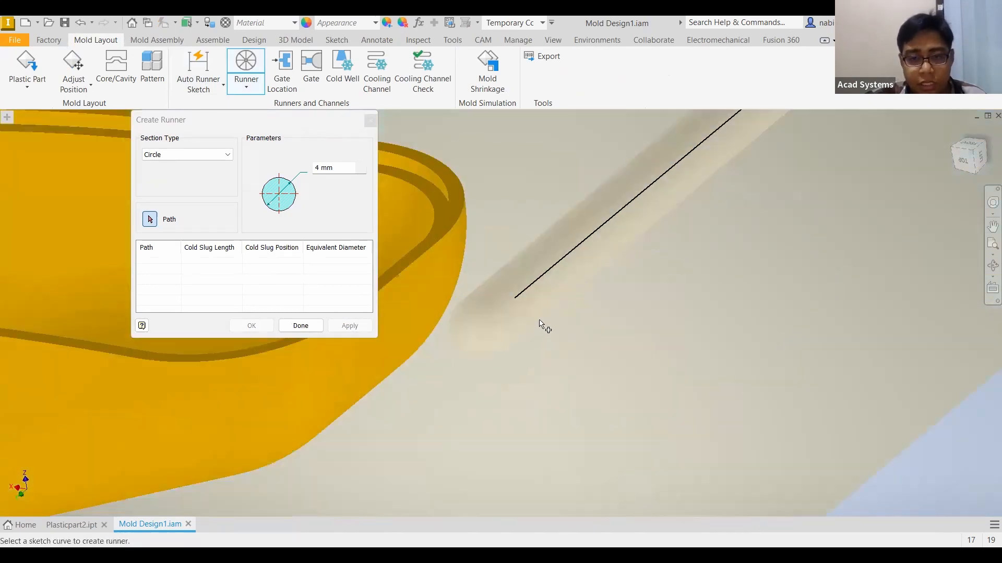
scroll(541, 326, up, 5)
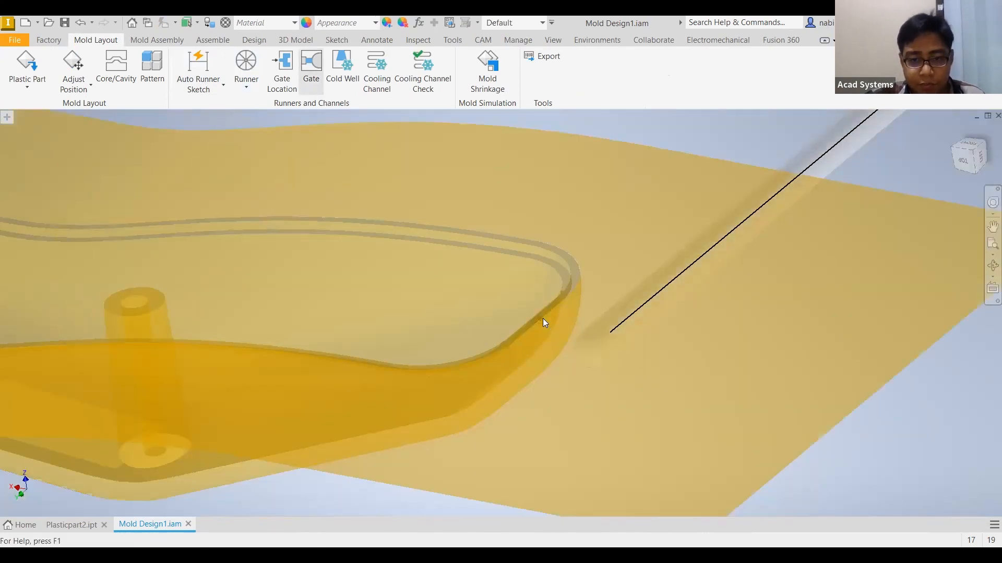
shift+middle_drag(515, 273, 154, 257)
click(164, 259)
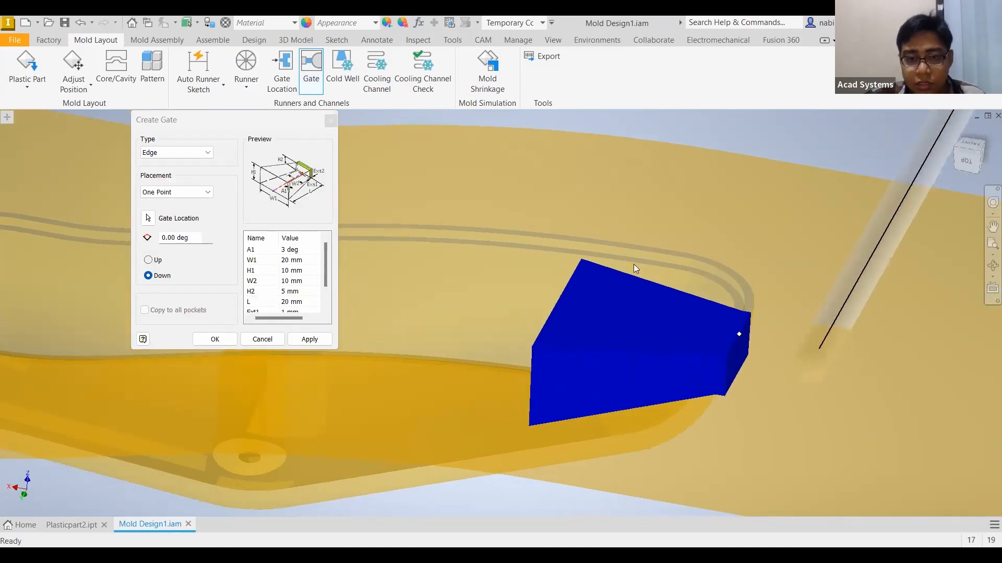
shift+middle_drag(634, 264, 609, 271)
scroll(609, 272, down, 5)
middle_drag(833, 201, 702, 220)
scroll(694, 206, up, 4)
key(Escape)
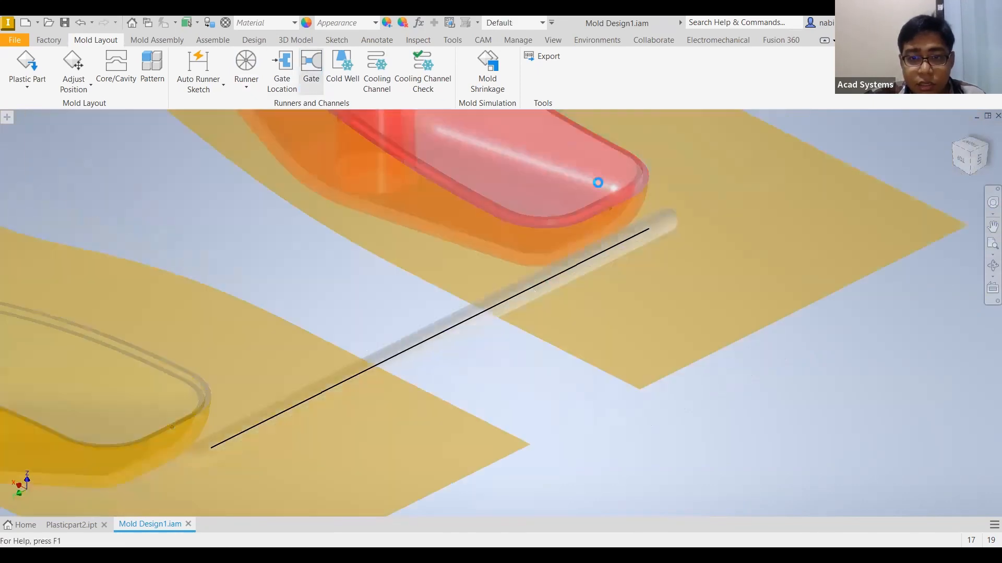
Start an edge gate at the red half's gate location and rotate it 180 degrees.
click(611, 210)
shift+middle_drag(428, 224, 174, 233)
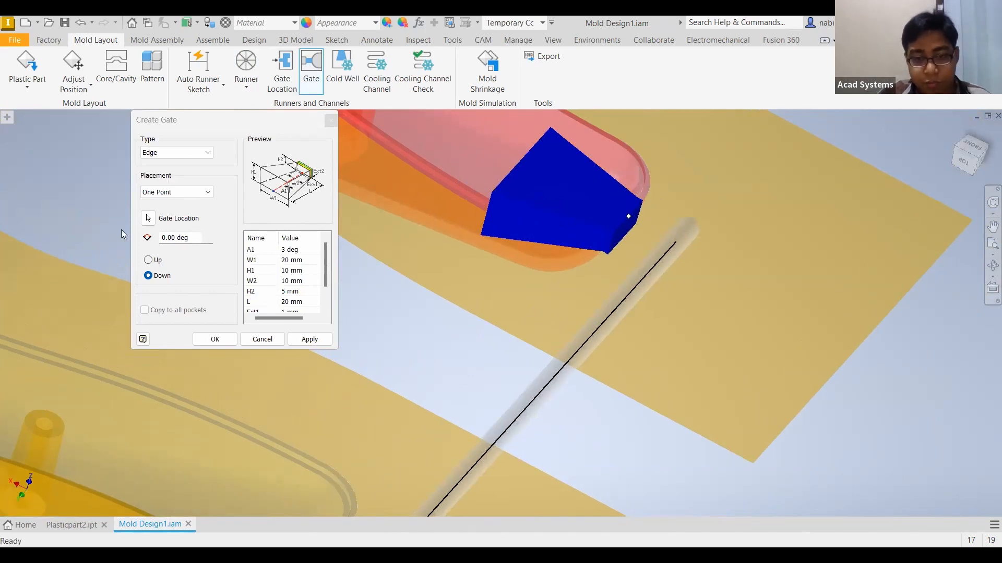
text(18)
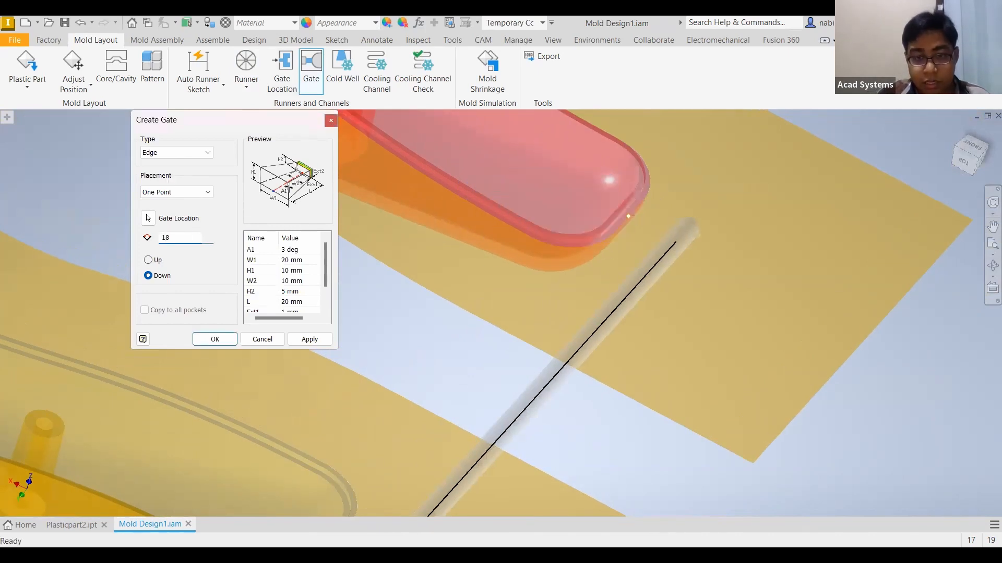
text(0)
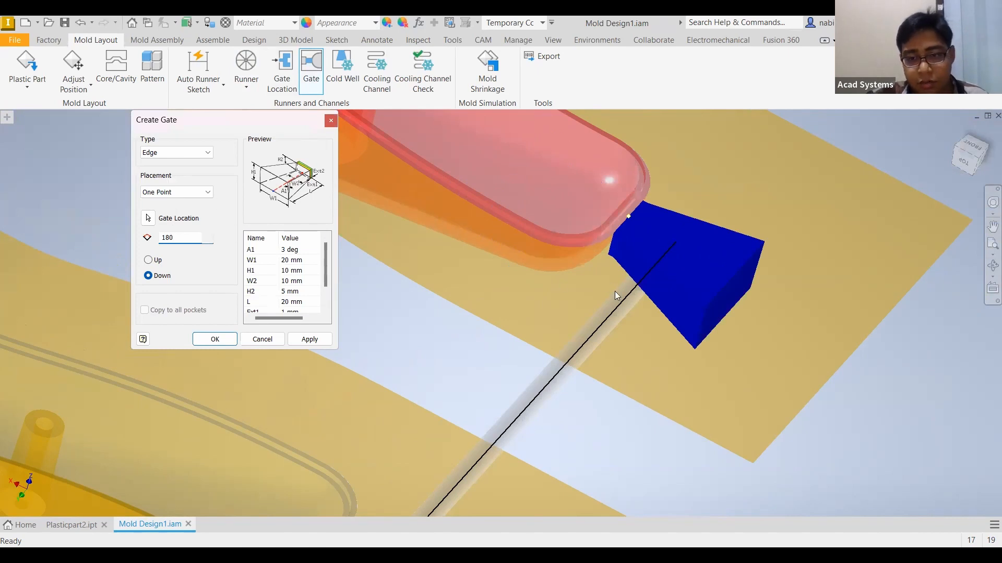
click(302, 341)
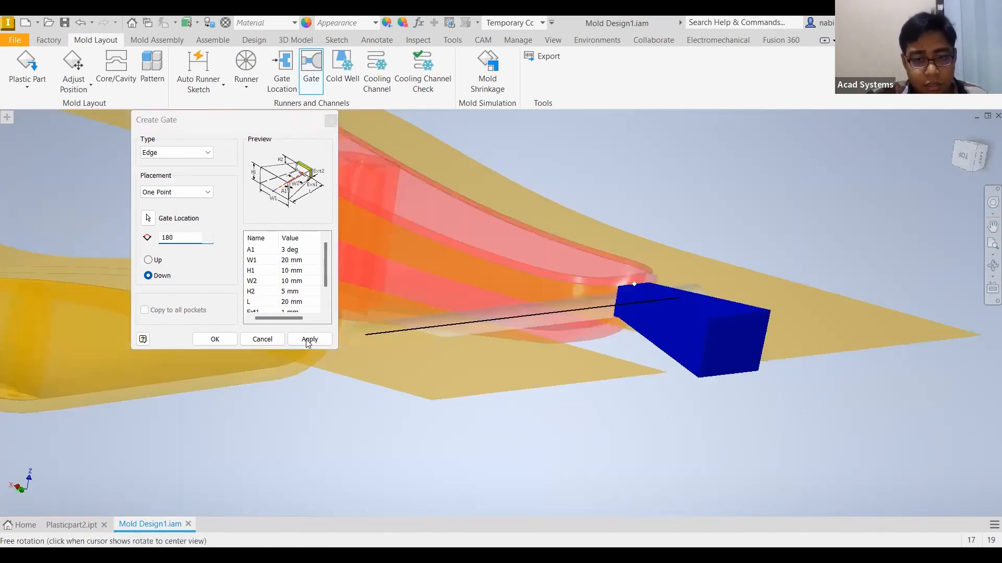
Change the red half's gate to the Tunnel type pointing up and create it.
shift+middle_drag(694, 303, 158, 214)
shift+middle_drag(622, 271, 584, 270)
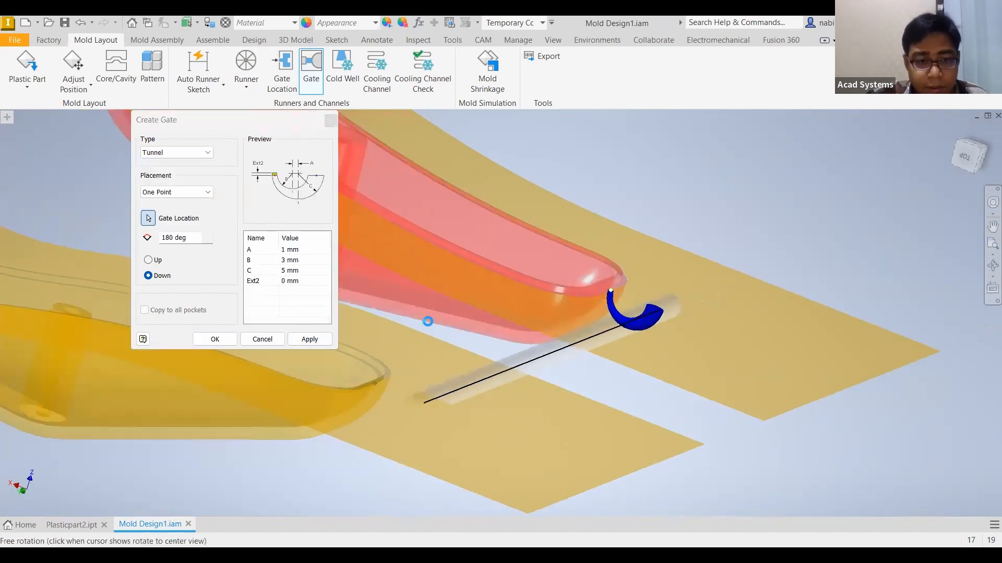
shift+middle_drag(428, 322, 749, 294)
shift+middle_drag(470, 293, 457, 374)
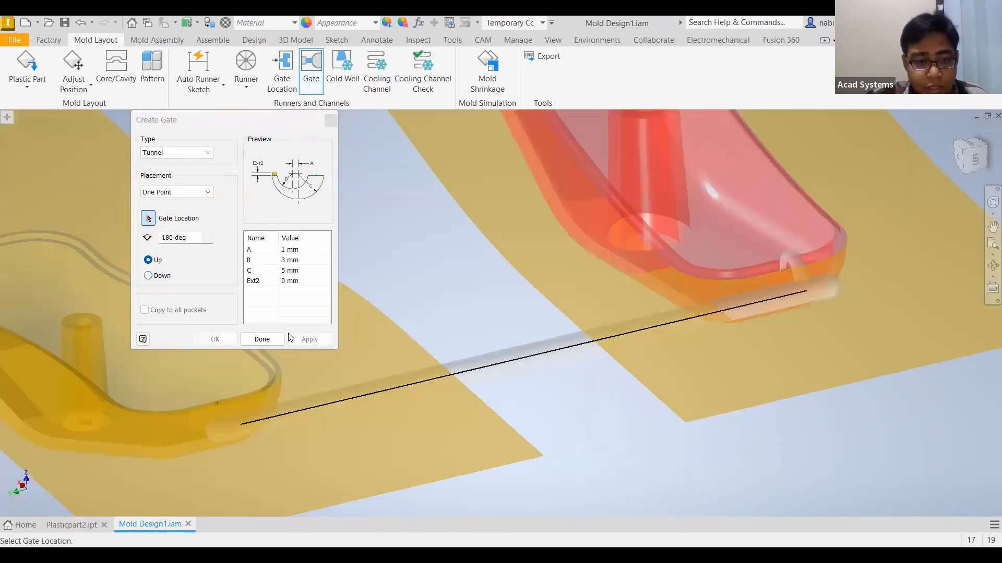
Create a matching upward tunnel gate at the yellow half's gate location, rotated 180 degrees.
middle_drag(291, 337, 303, 341)
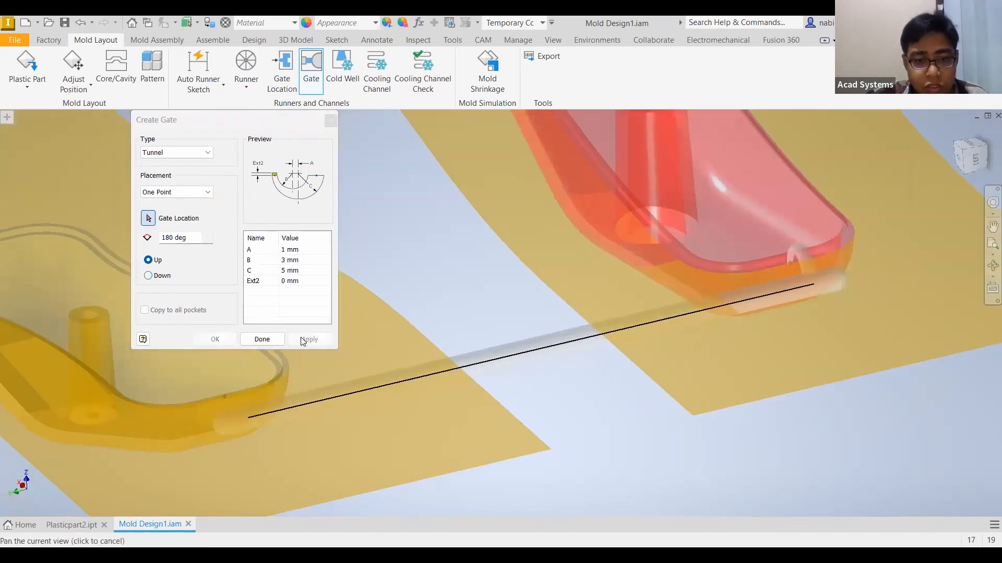
scroll(362, 318, up, 2)
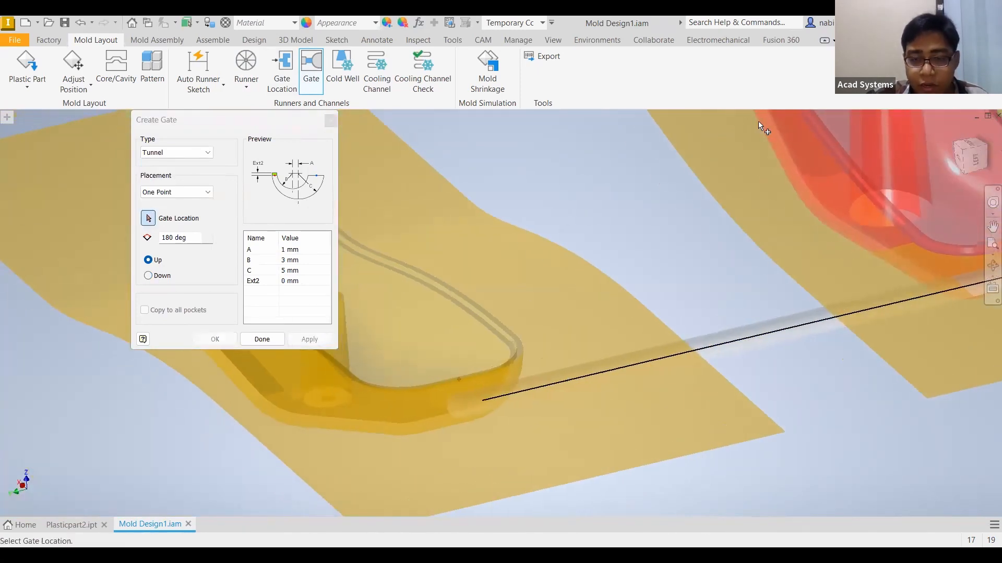
click(459, 380)
scroll(621, 203, down, 5)
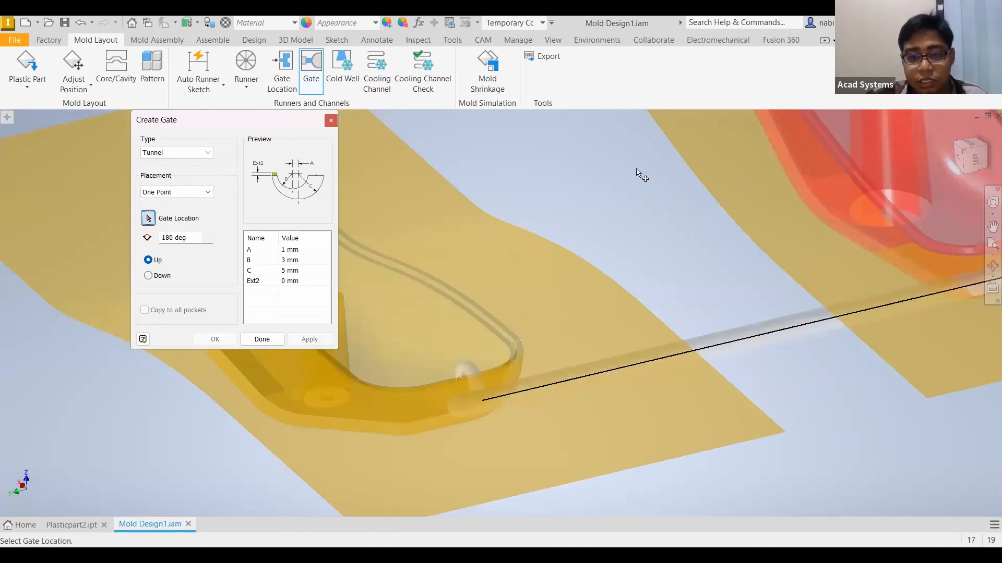
Finish gate creation and examine how the tunnel gates and runner connect to the cavities of both halves.
scroll(639, 281, up, 3)
middle_drag(637, 278, 619, 319)
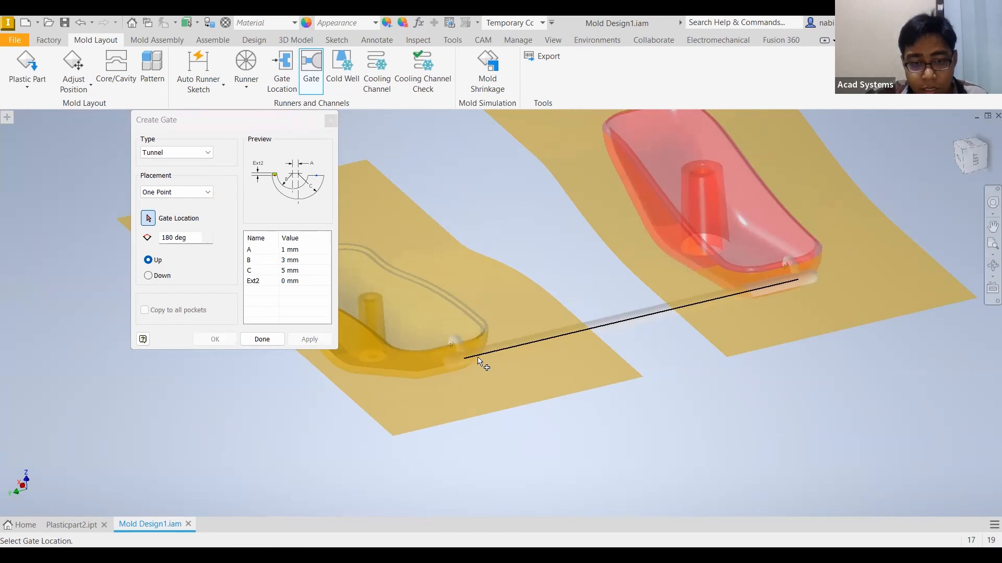
middle_drag(458, 360, 547, 336)
scroll(519, 308, up, 2)
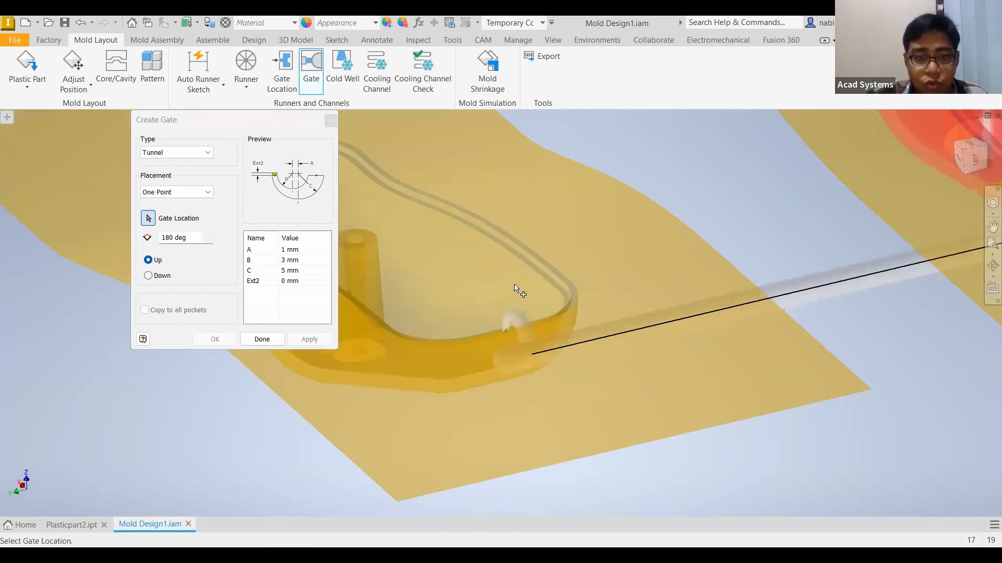
scroll(459, 261, up, 2)
shift+middle_drag(470, 264, 424, 298)
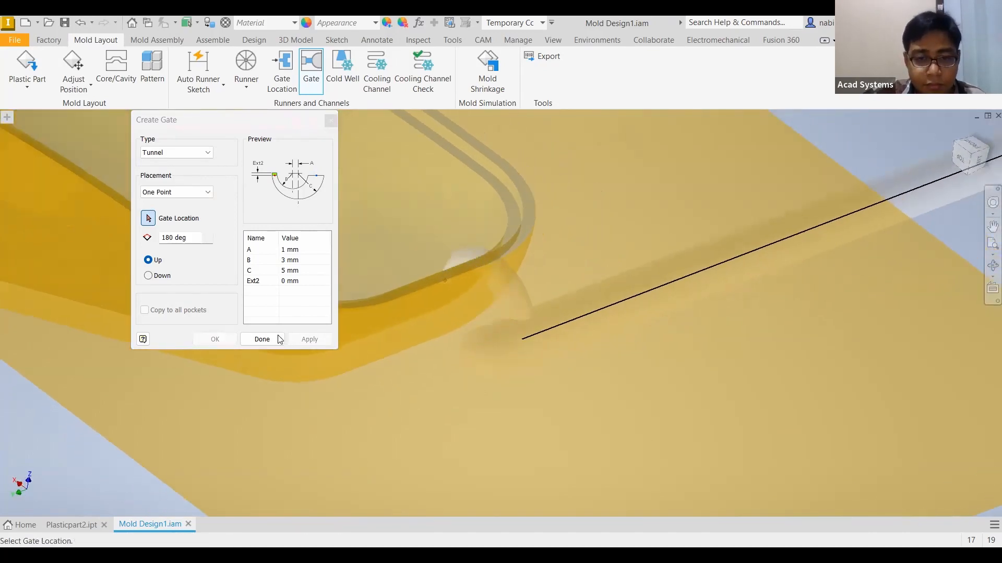
key(Escape)
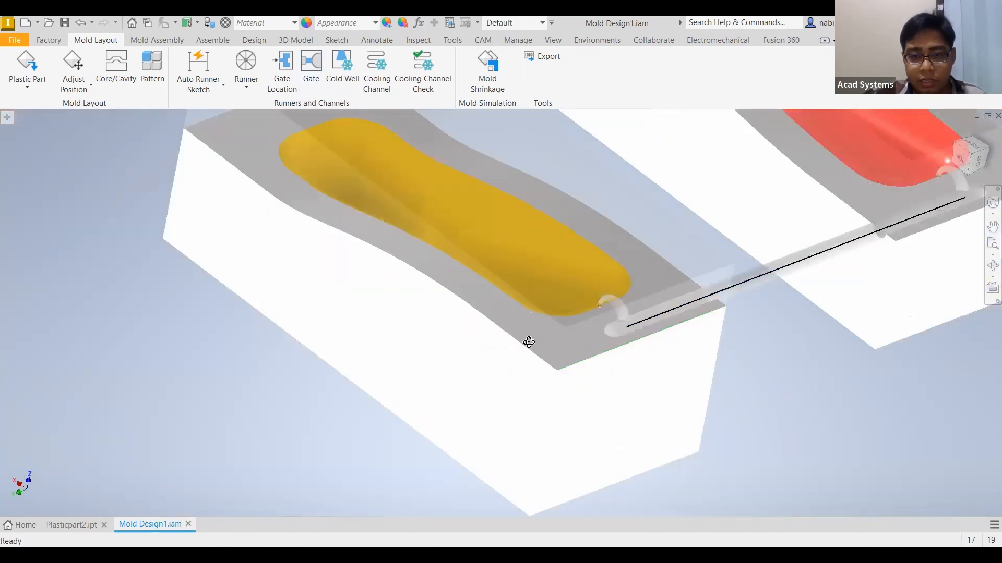
mouse_move(446, 336)
shift+middle_down()
mouse_move(384, 326)
mouse_move(507, 335)
mouse_move(411, 312)
shift+middle_up()
shift+drag(411, 312, 386, 314)
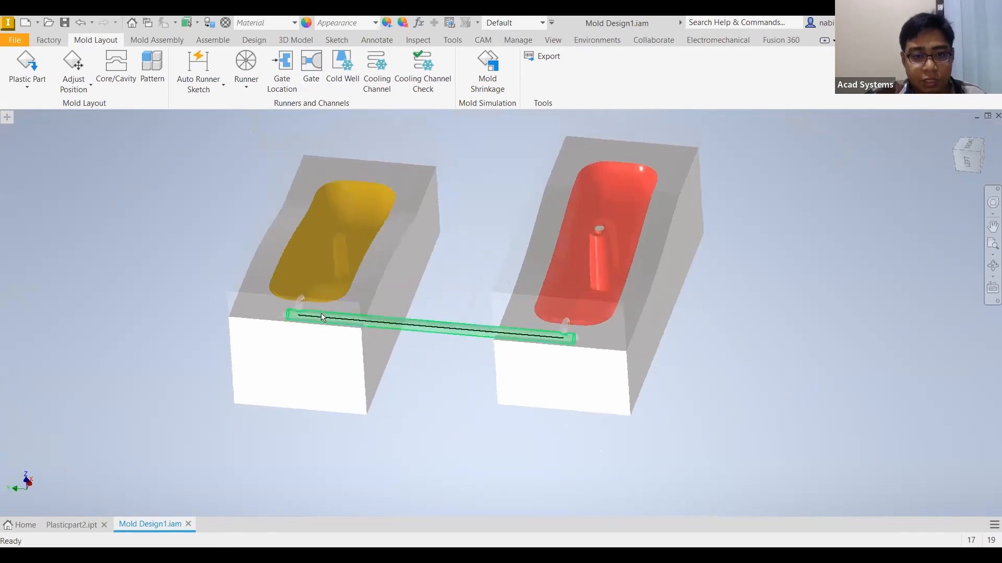
scroll(418, 313, up, 3)
shift+middle_drag(418, 313, 360, 293)
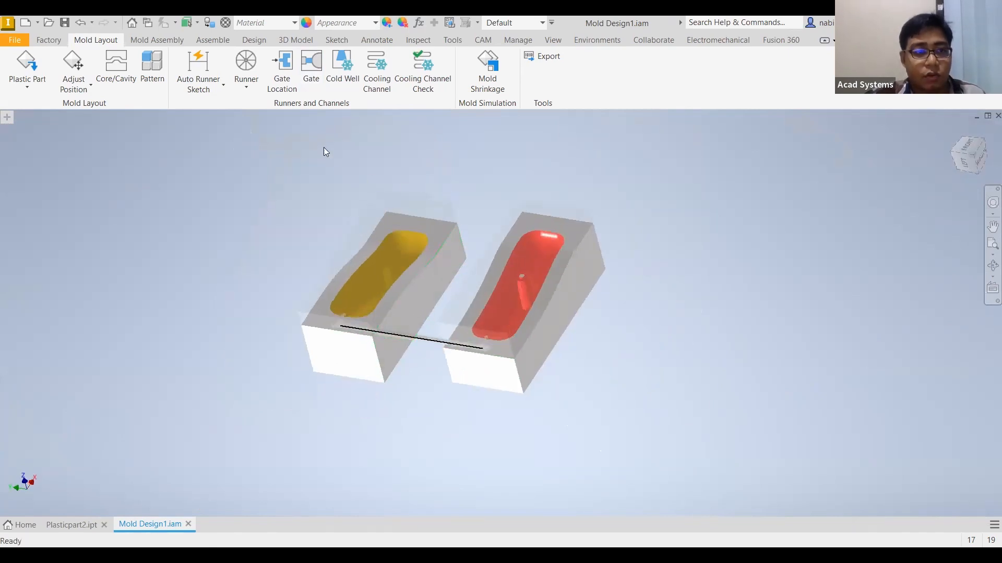
Start a FUTABA SA-S mold base of size 330mm x 350mm for the two-part layout.
click(158, 41)
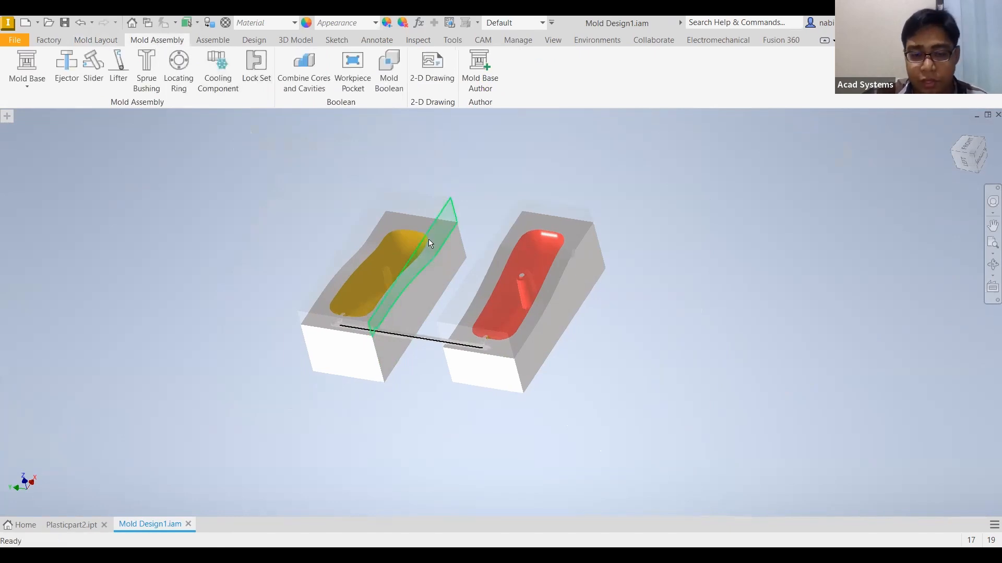
click(23, 64)
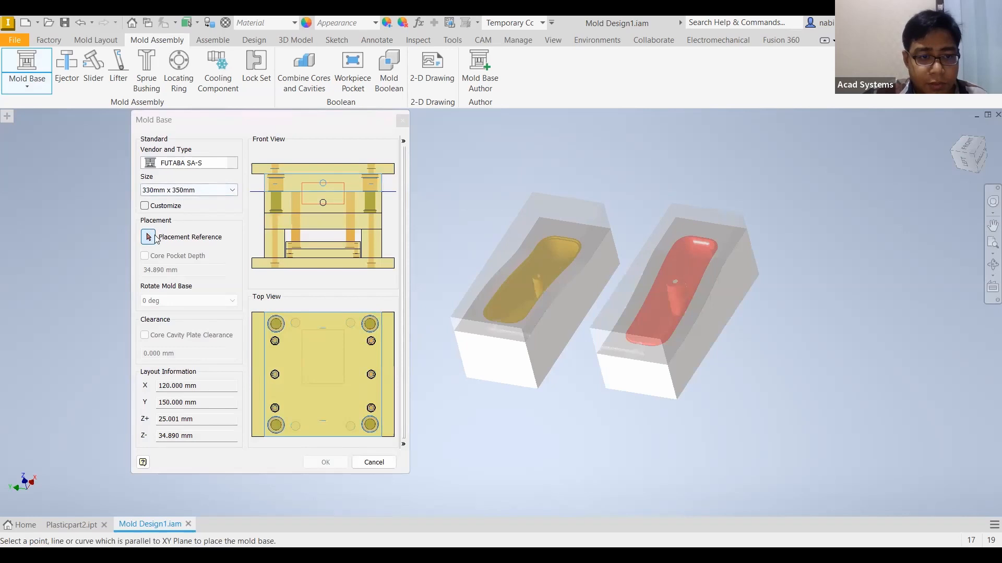
scroll(505, 315, up, 5)
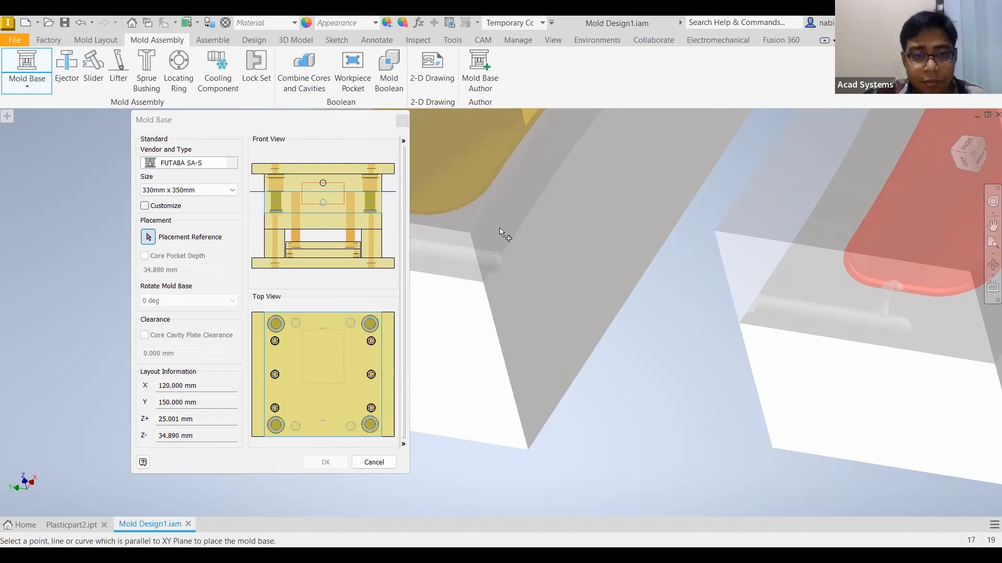
scroll(499, 228, down, 3)
scroll(534, 200, down, 4)
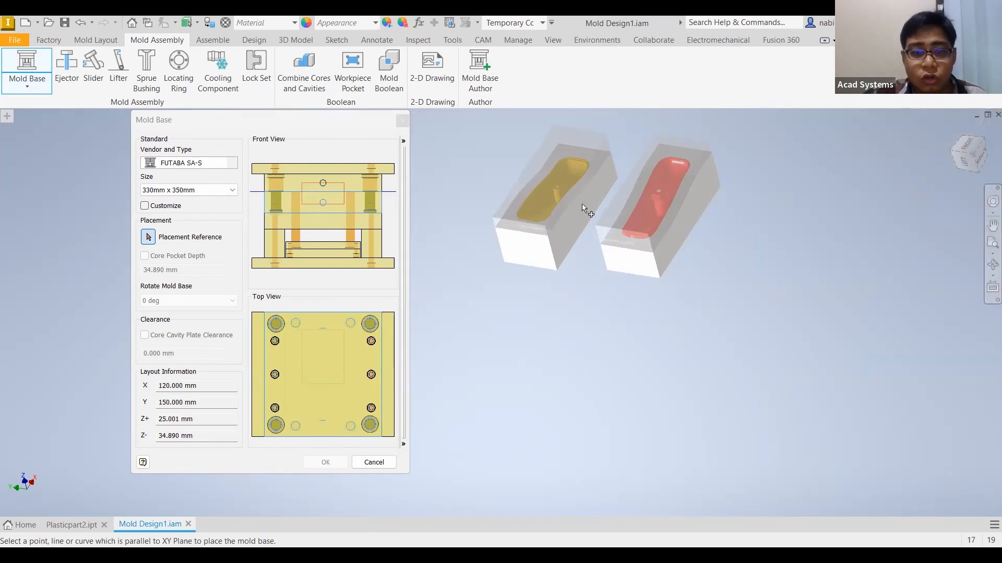
scroll(462, 223, up, 2)
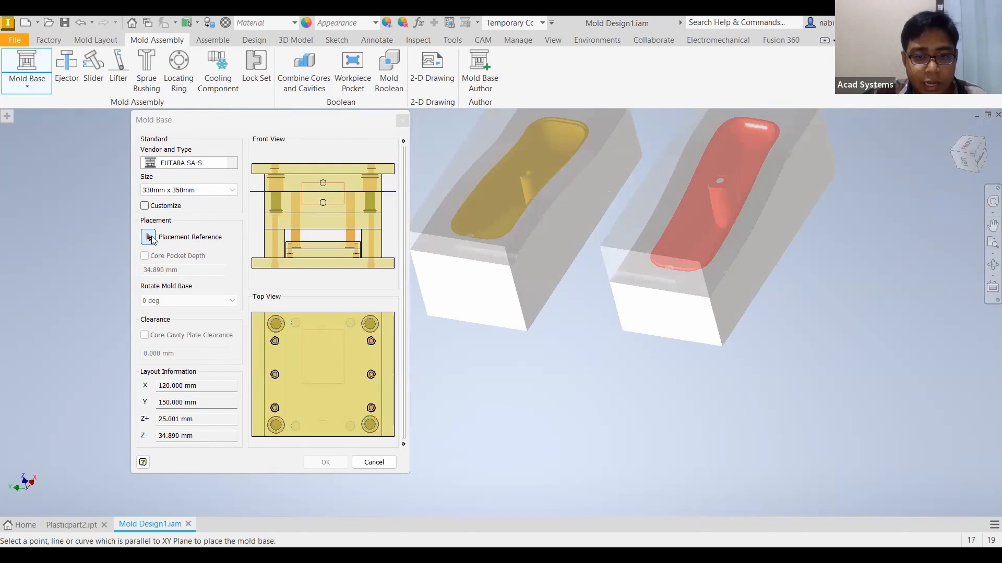
Try an upper point and the lowest front corner of the yellow half's block as the mold base placement reference.
click(502, 243)
click(148, 237)
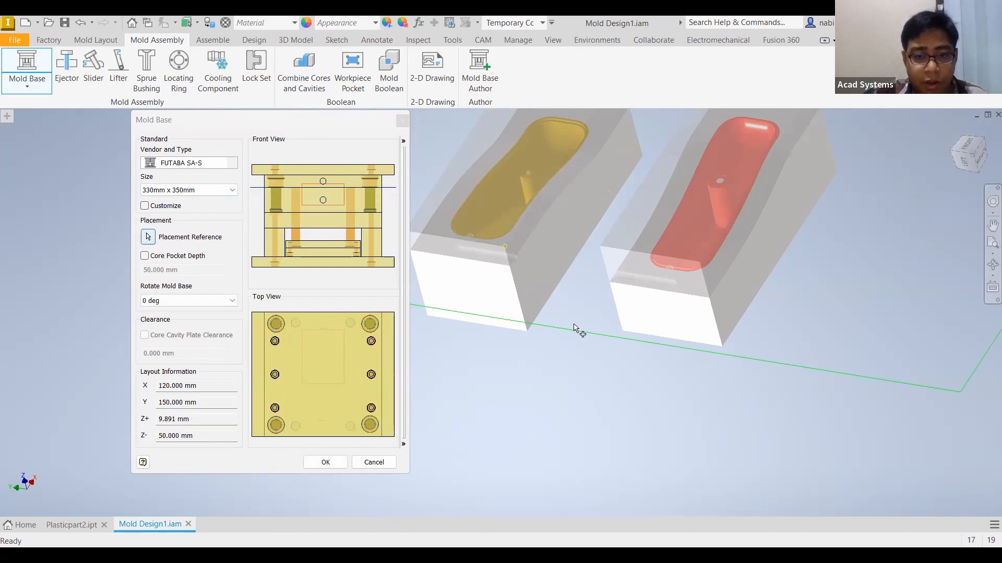
click(527, 332)
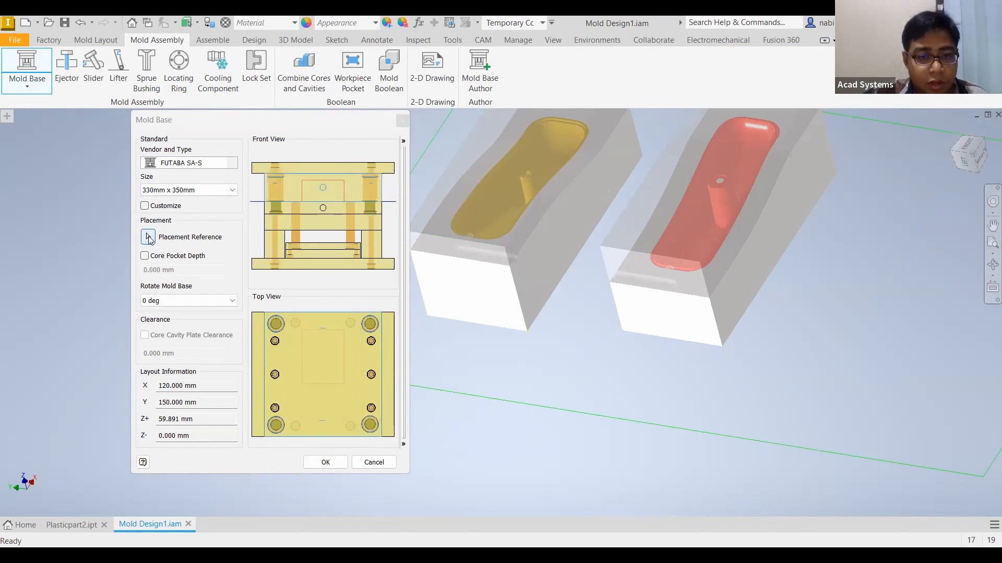
Set the mold base placement reference to the yellow half's block corner at the parting surface.
click(148, 238)
click(620, 265)
shift+middle_drag(510, 213, 475, 229)
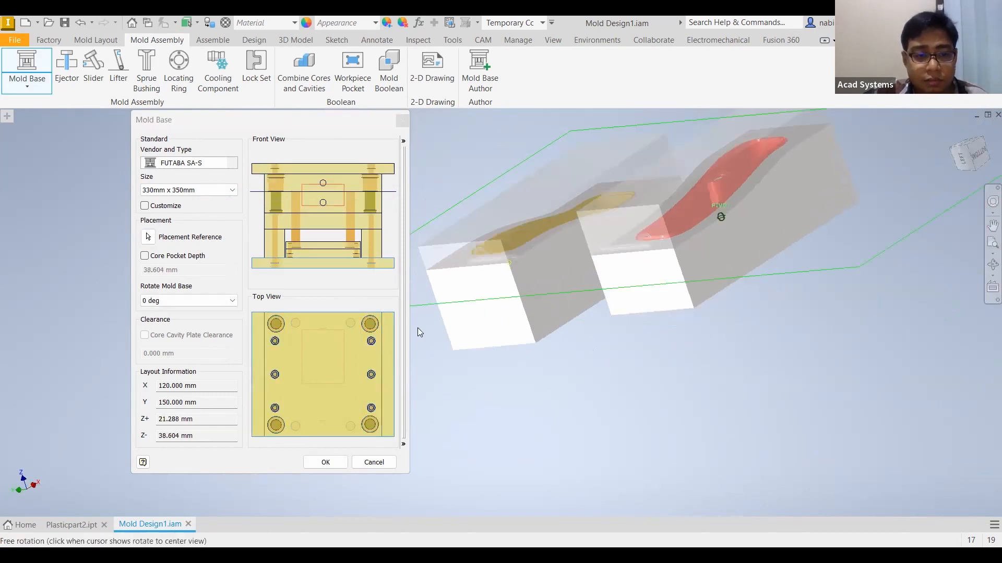
shift+middle_drag(191, 165, 235, 166)
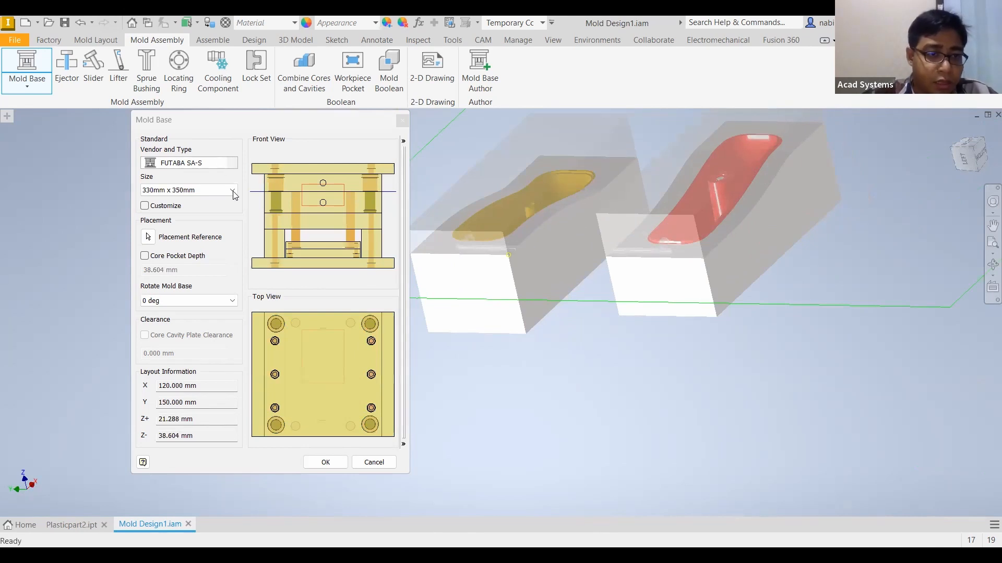
Review the available sizes, keep 330mm x 350mm, and create the FUTABA SA-S mold base.
click(215, 190)
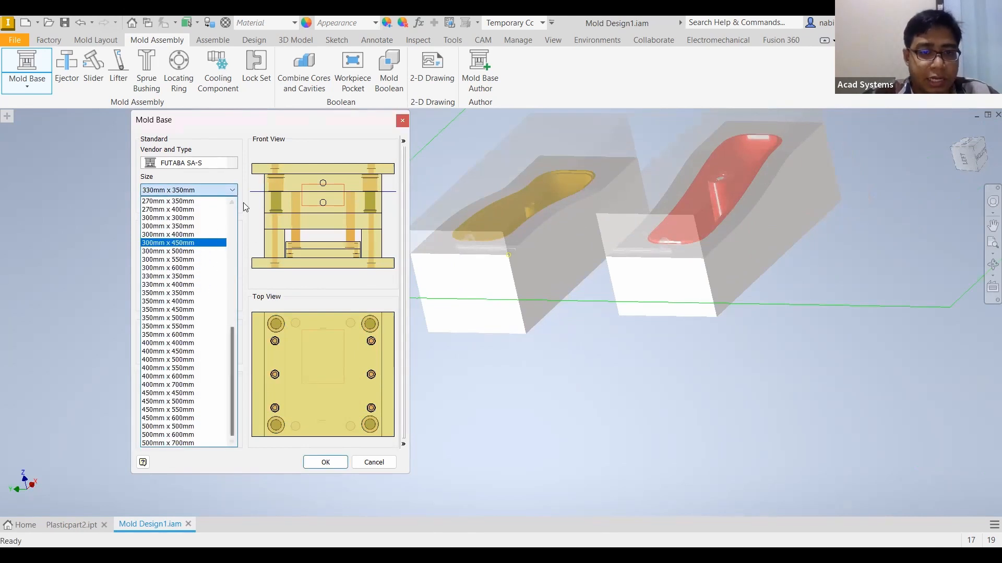
click(254, 169)
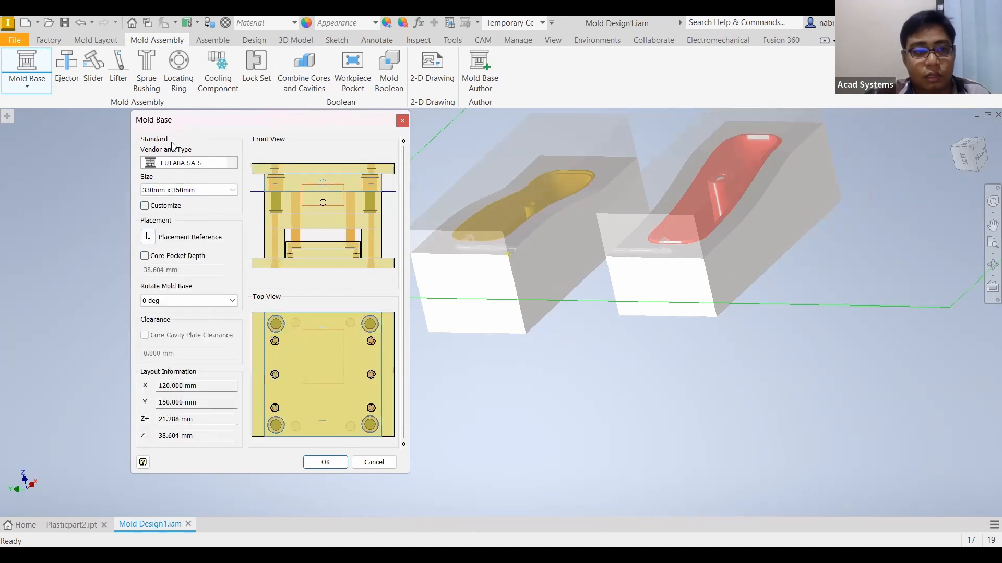
click(334, 463)
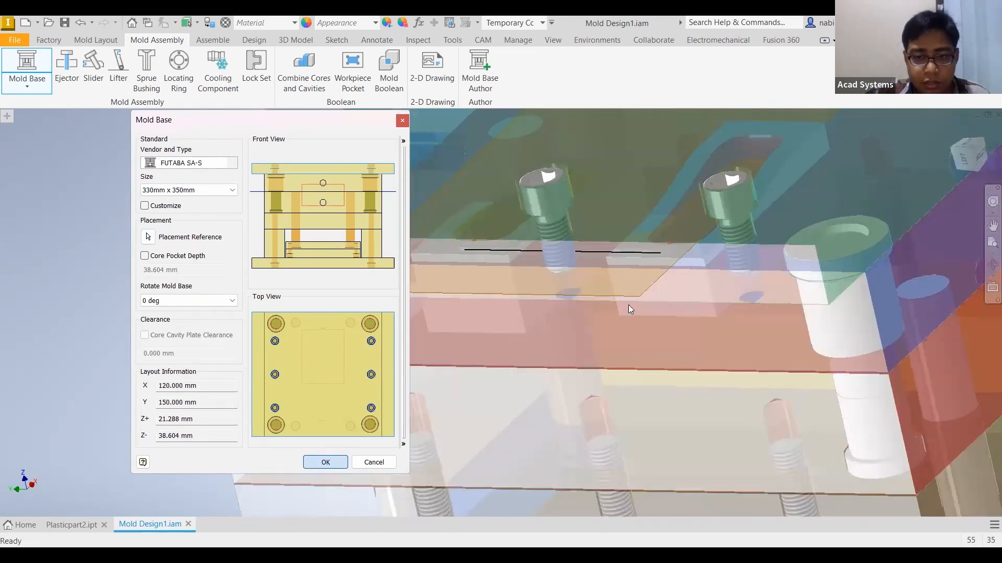
scroll(628, 305, down, 8)
shift+middle_drag(561, 306, 611, 315)
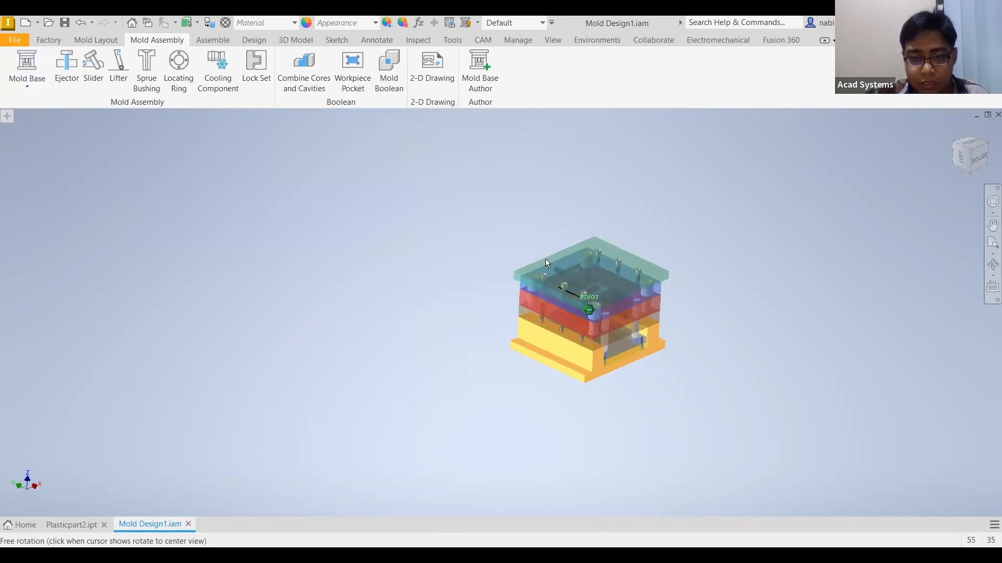
Start a DME AGK sprue bushing placed from the runner sketch at the midpoint of the runner line.
scroll(470, 253, up, 6)
shift+middle_drag(486, 264, 222, 94)
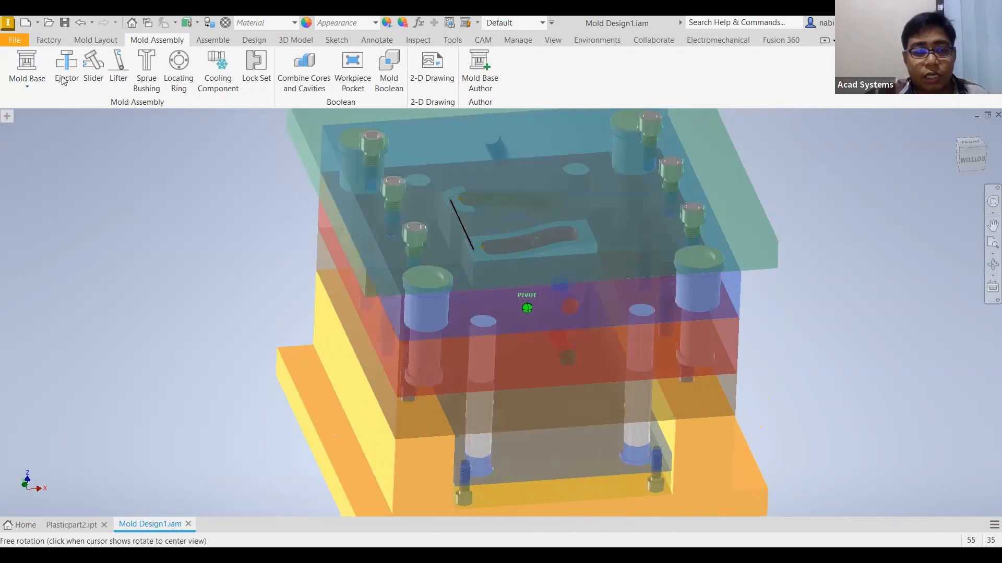
shift+middle_drag(64, 80, 89, 90)
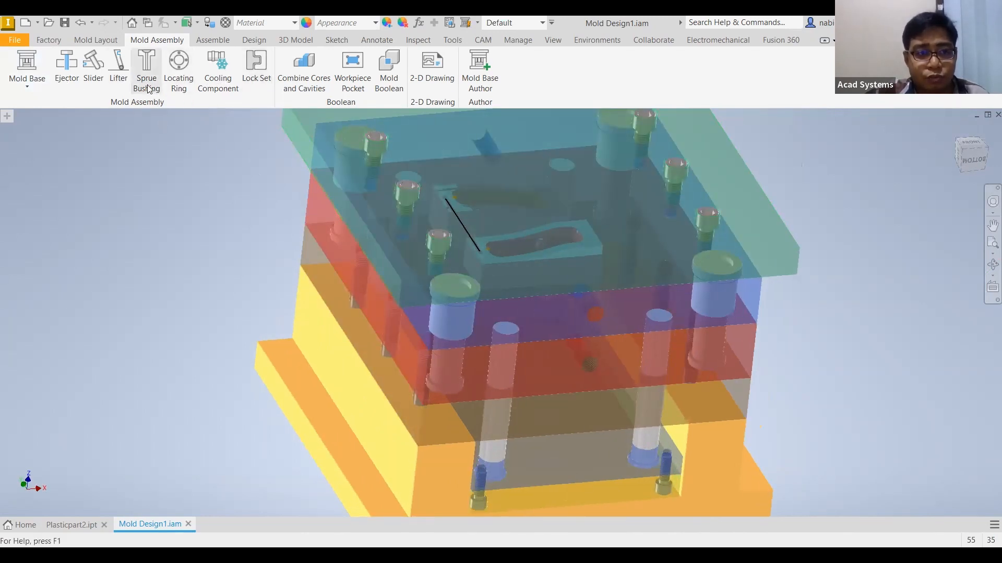
click(149, 84)
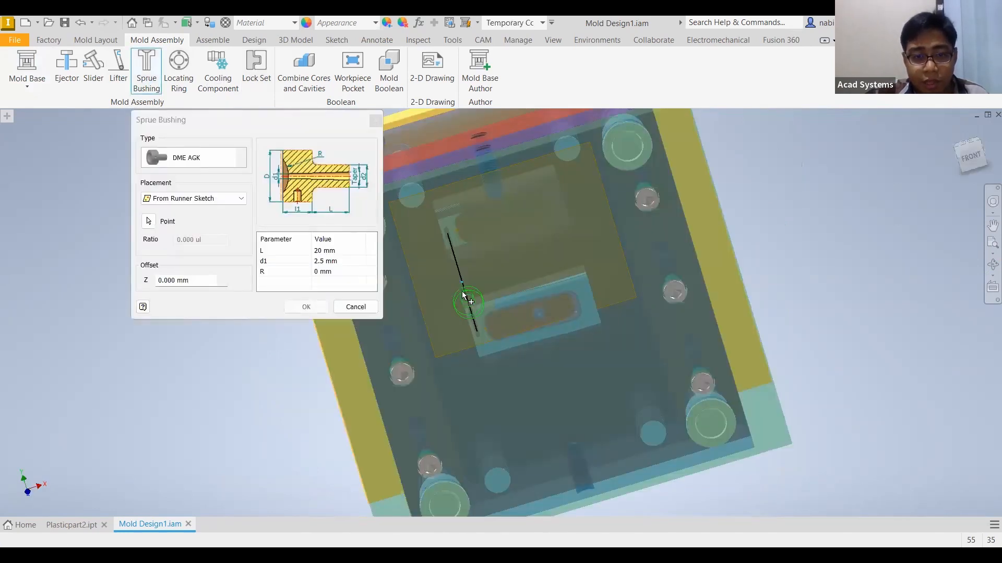
shift+middle_drag(589, 271, 960, 158)
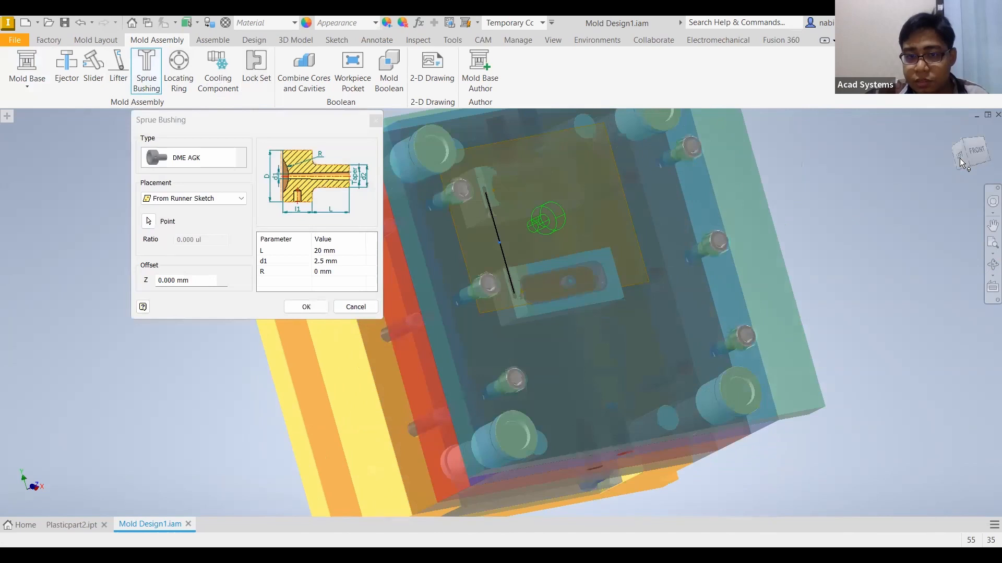
Try a length L of 56 mm for the DME AGK sprue bushing and check its reach from the side.
click(972, 139)
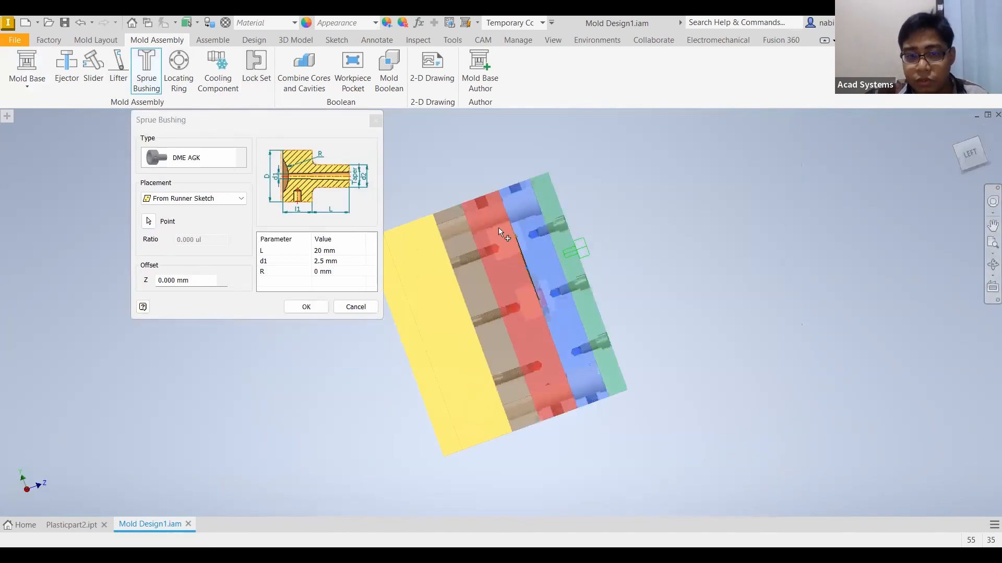
scroll(485, 240, up, 8)
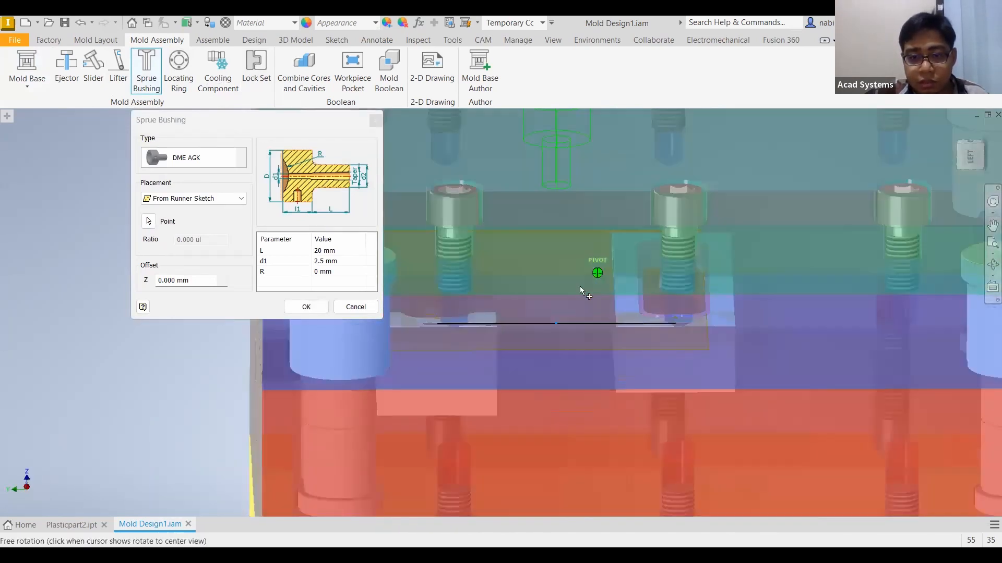
scroll(578, 285, down, 5)
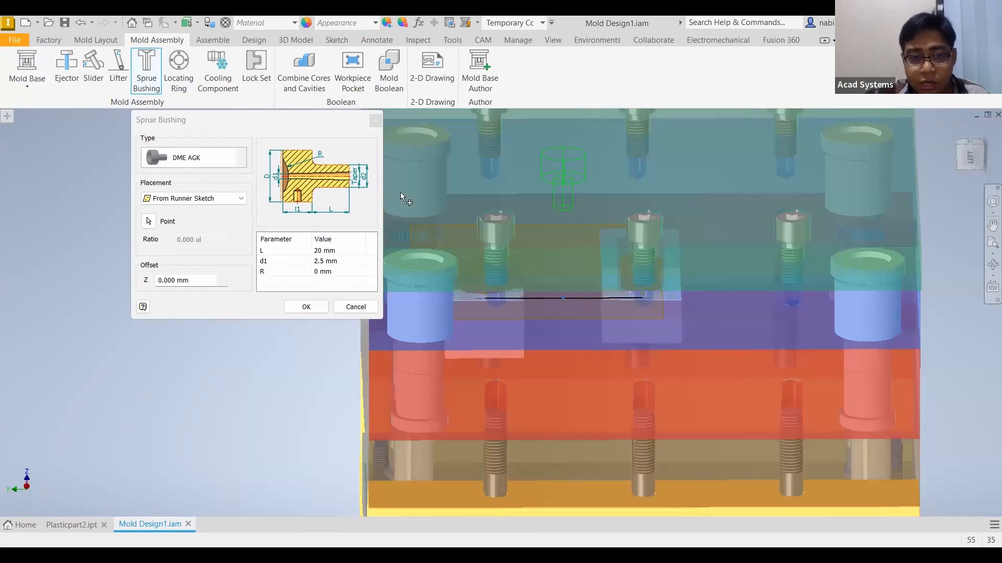
click(339, 252)
click(342, 295)
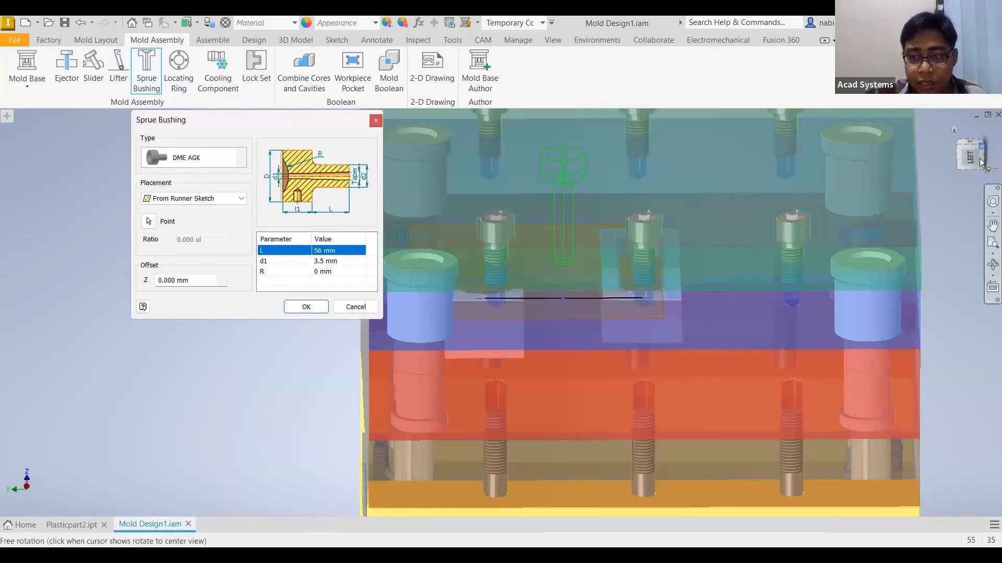
scroll(487, 250, down, 5)
scroll(488, 253, up, 3)
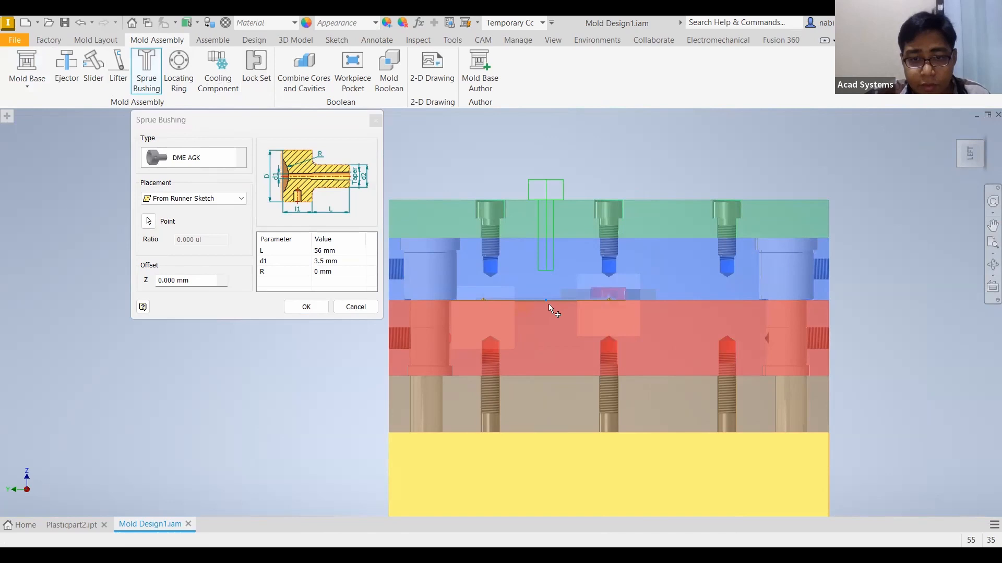
Change the sprue bushing type to the DME shoulder model AG.
click(244, 161)
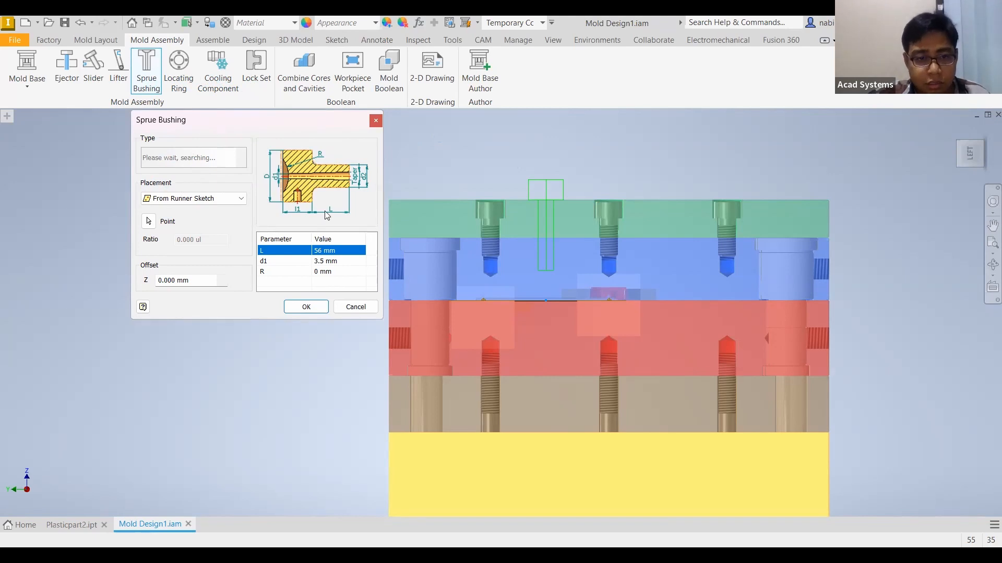
mouse_move(472, 245)
mouse_down()
mouse_move(473, 301)
mouse_move(472, 240)
mouse_up()
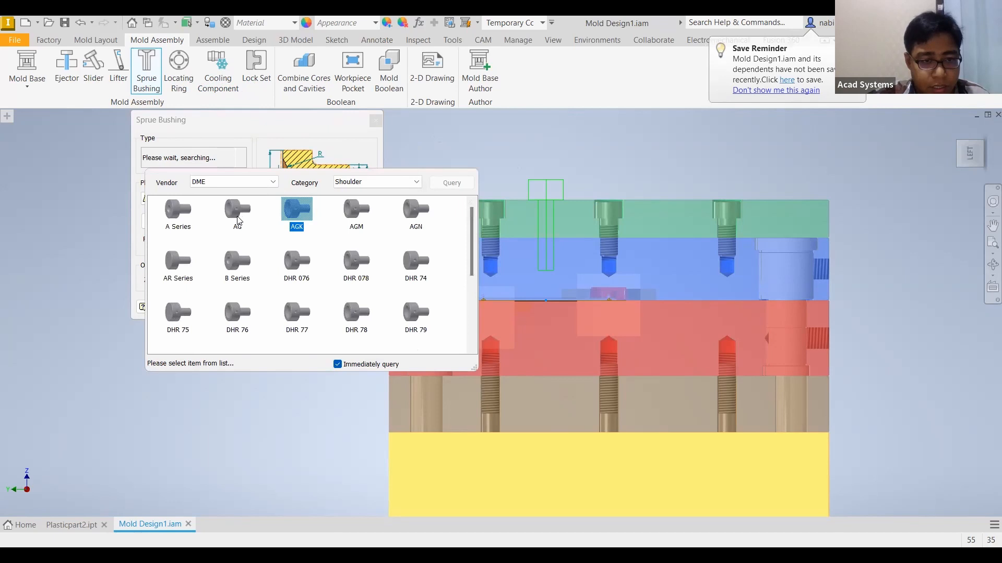
click(237, 214)
Try lengths of 96 mm and 36 mm for the AG bushing, and set its length L to 66 mm.
click(330, 251)
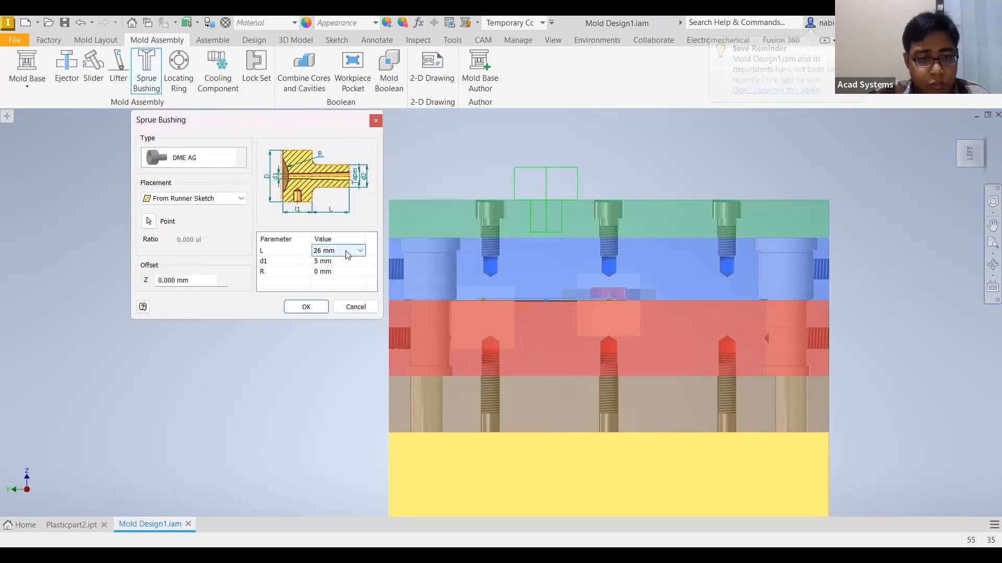
click(347, 251)
click(340, 323)
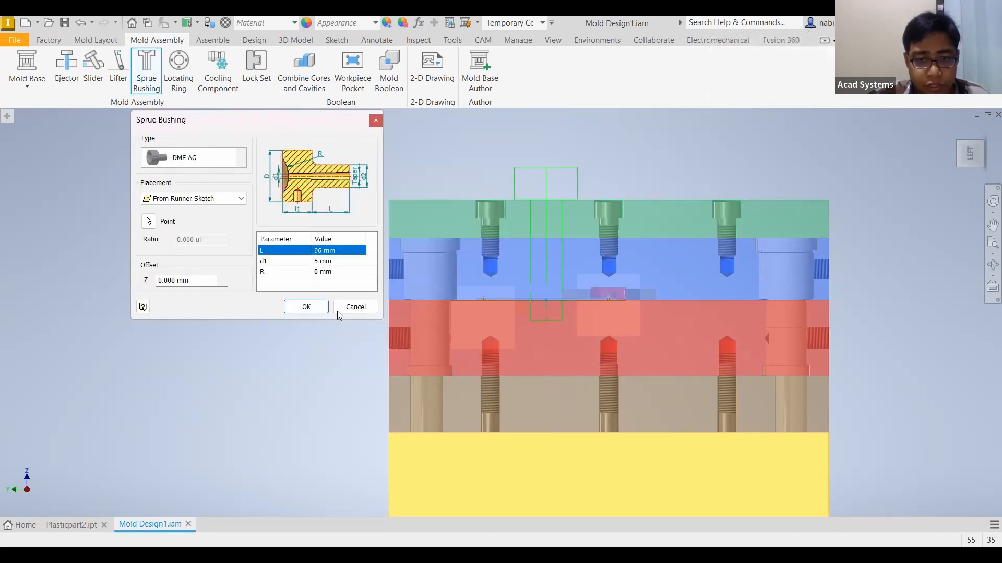
click(339, 251)
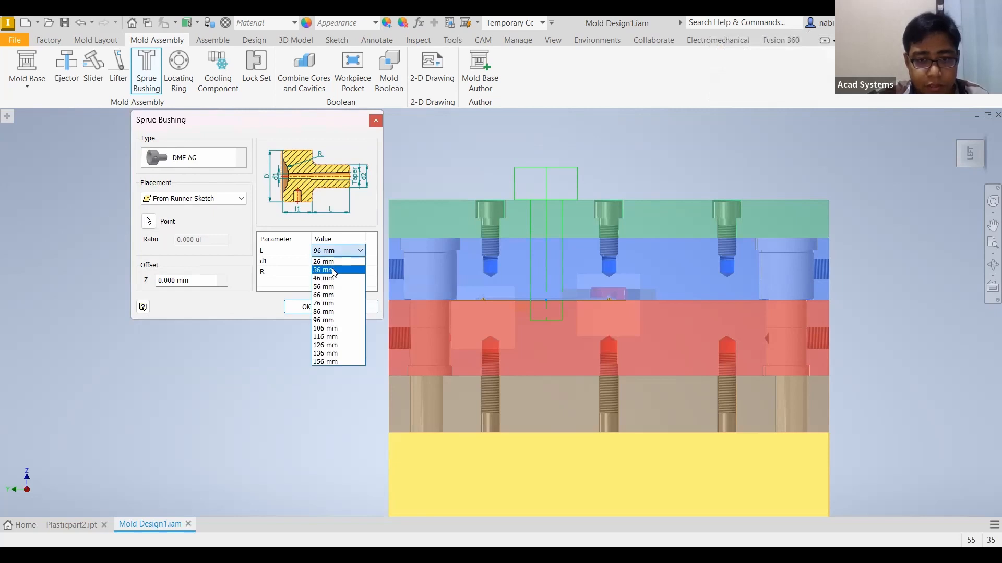
click(334, 270)
click(339, 251)
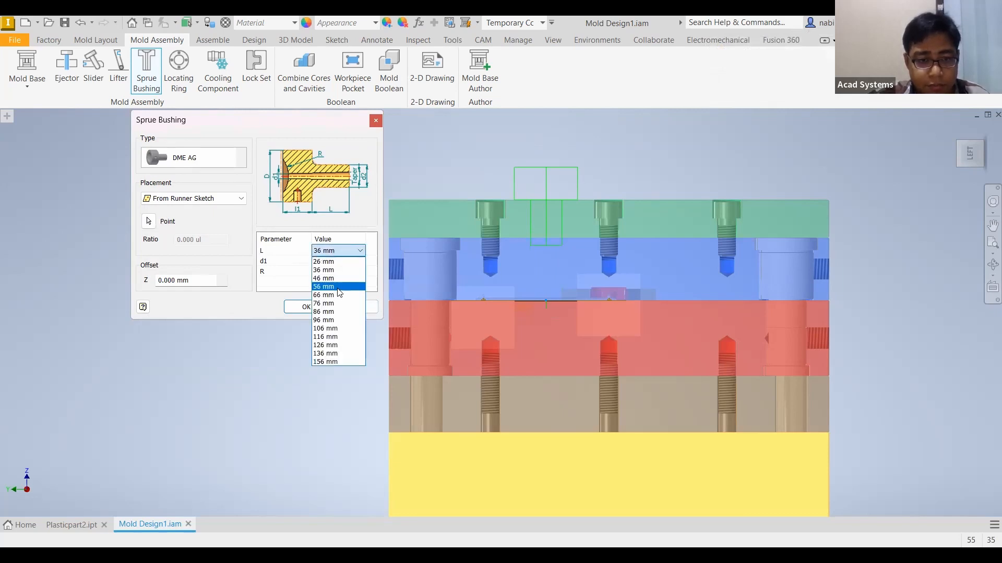
click(336, 295)
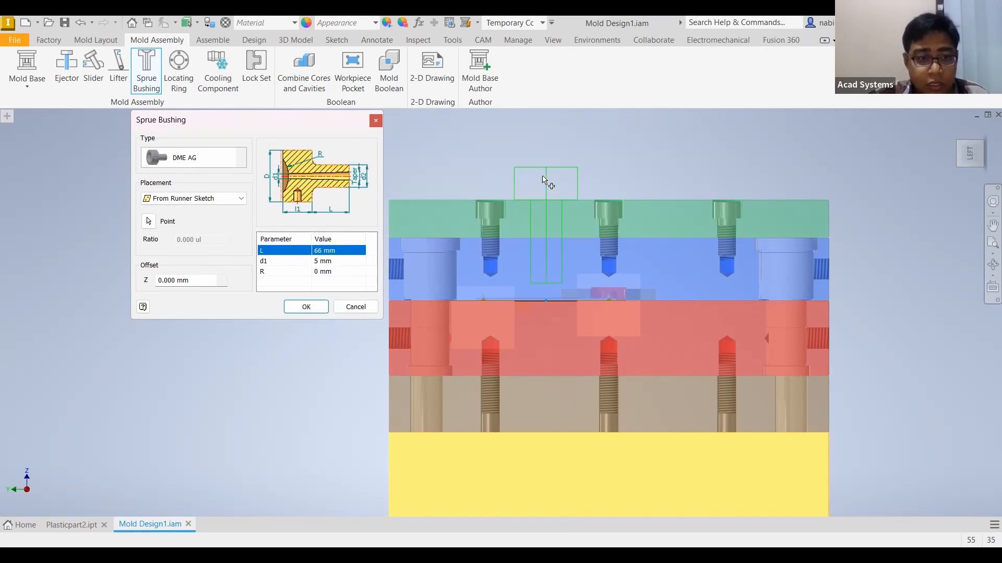
Set the sprue bushing's Z offset to -15 mm and create the bushing.
click(185, 281)
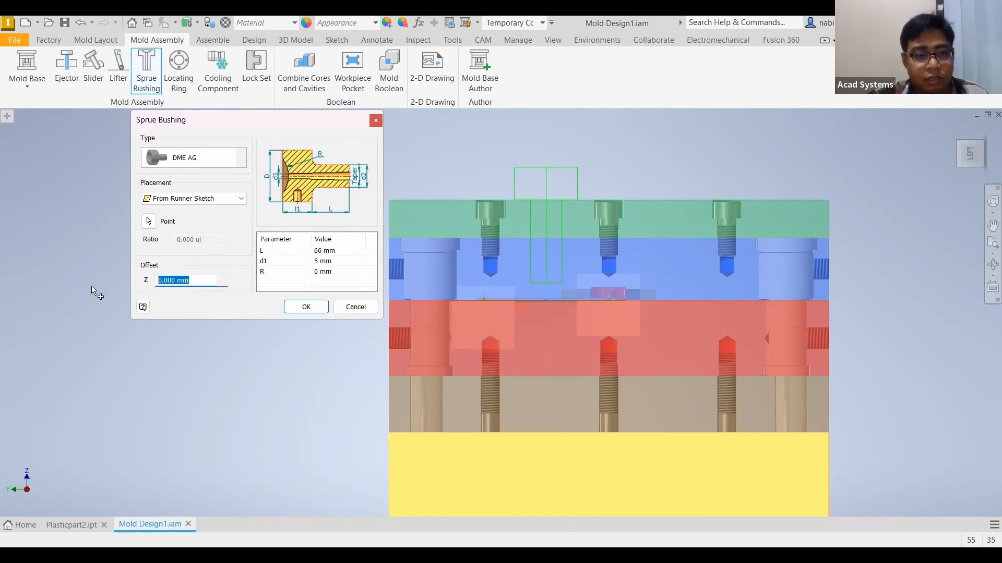
text(5)
text(15)
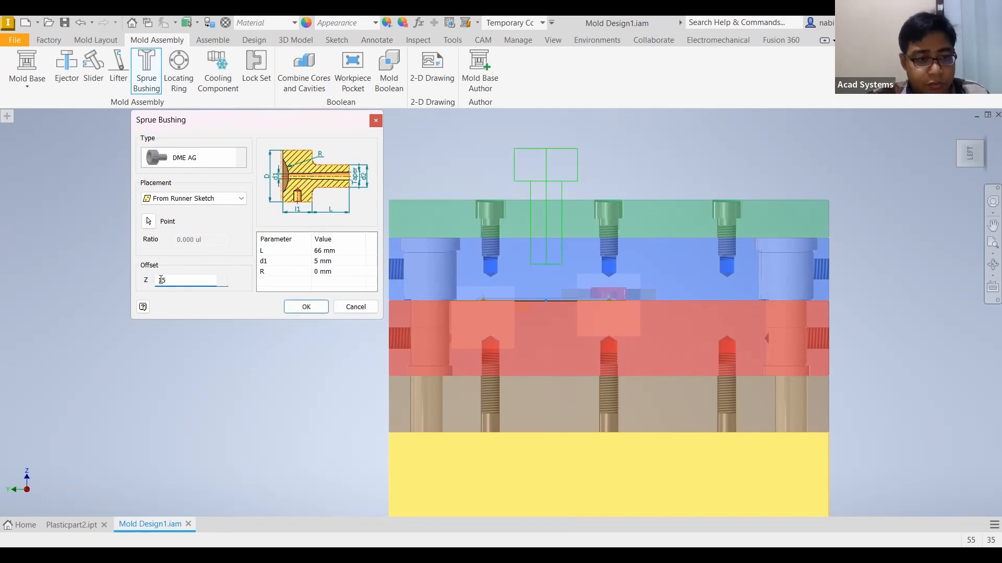
text(-)
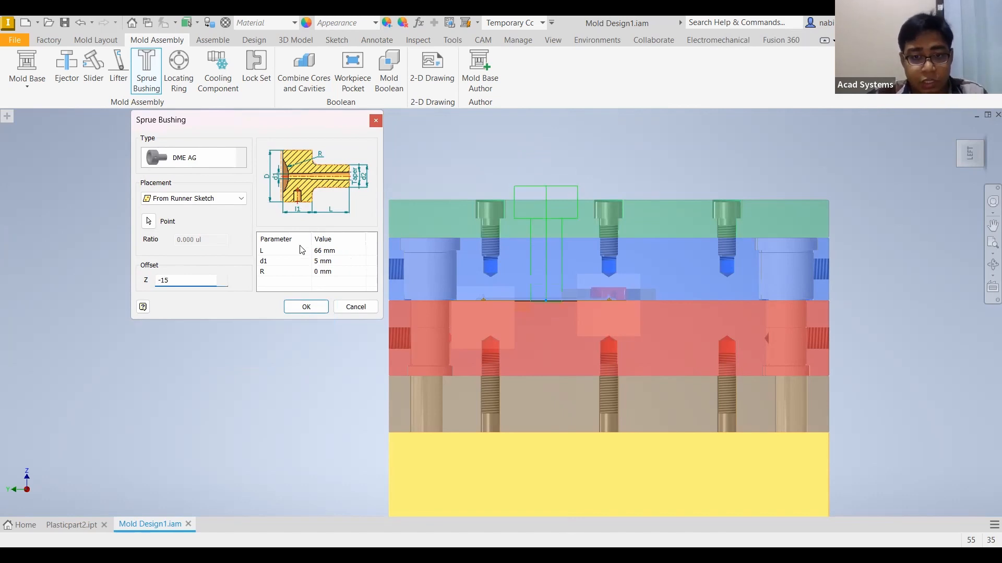
key(Return)
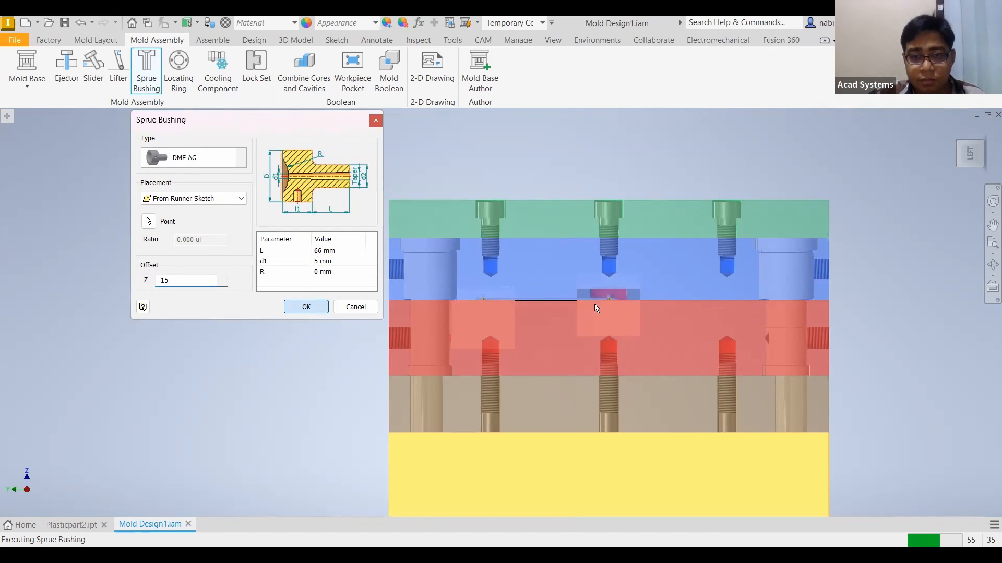
scroll(594, 304, down, 5)
shift+middle_drag(570, 313, 677, 348)
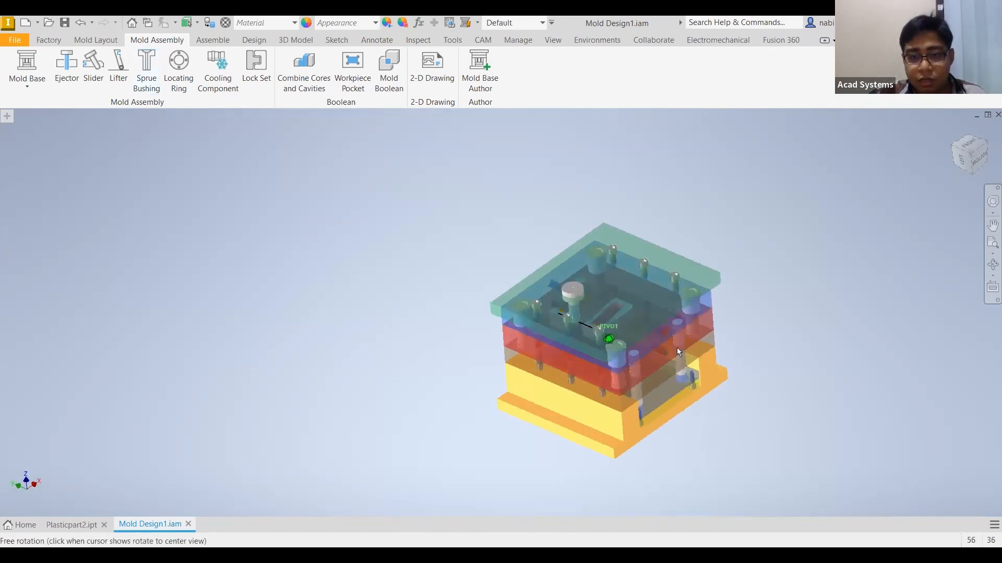
scroll(657, 292, up, 3)
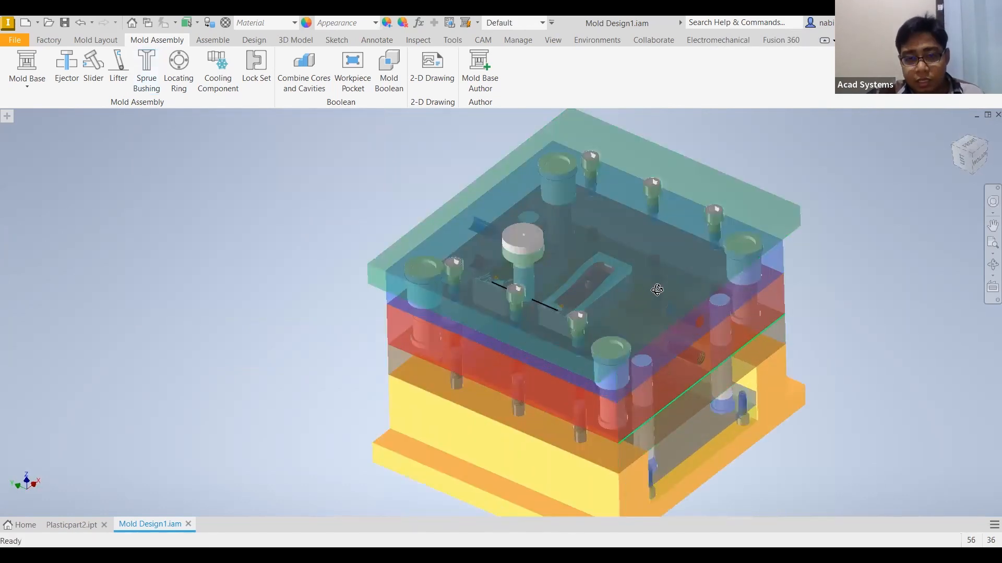
mouse_move(652, 291)
shift+middle_down()
mouse_move(621, 312)
mouse_move(845, 155)
mouse_move(985, 159)
mouse_move(956, 148)
mouse_move(768, 155)
mouse_move(664, 218)
mouse_move(659, 205)
shift+middle_up()
key(F6)
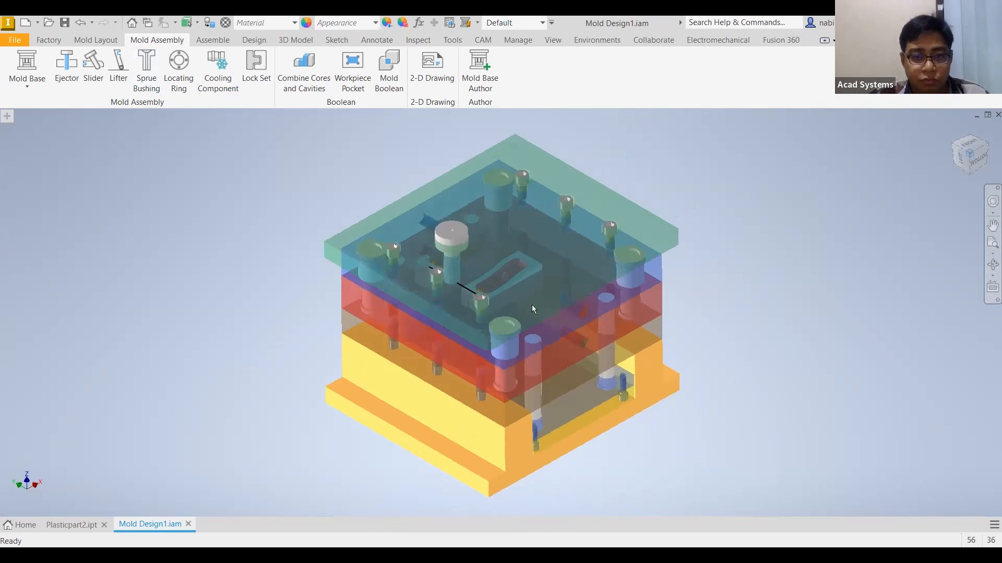